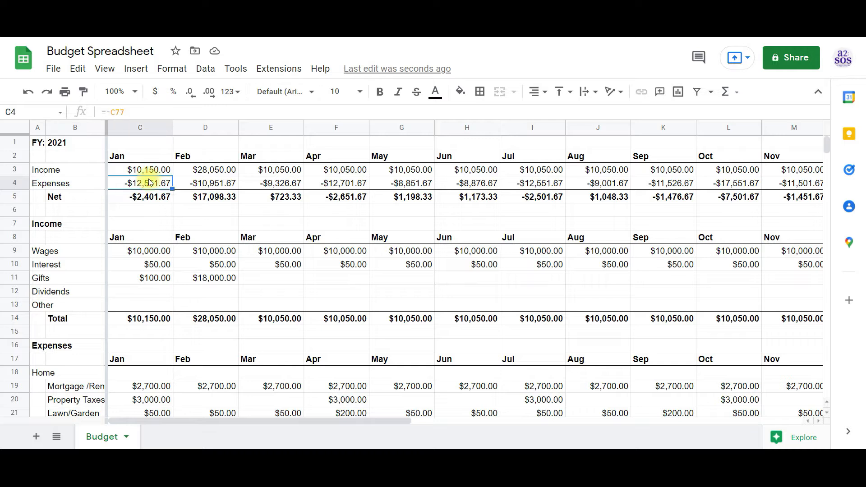
# - Search Google for Google Sheets and open the Google Sheets sign-in result
pyautogui.click(157, 201)
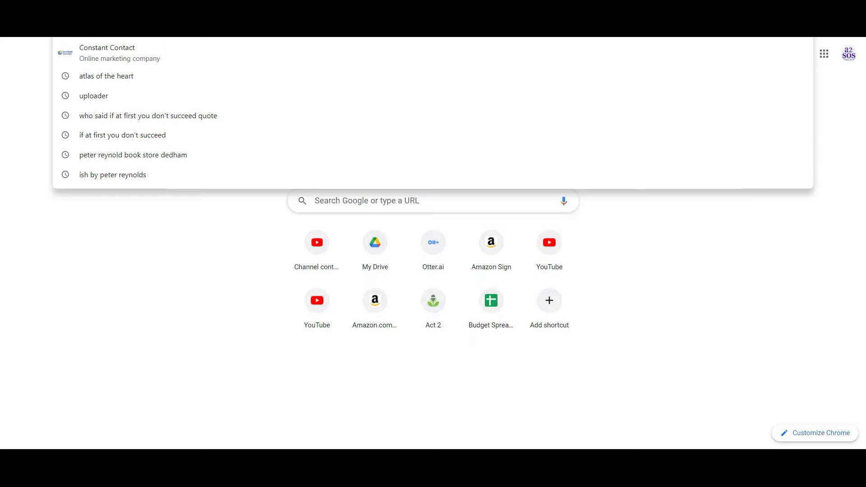
pyautogui.click(374, 199)
pyautogui.write('google')
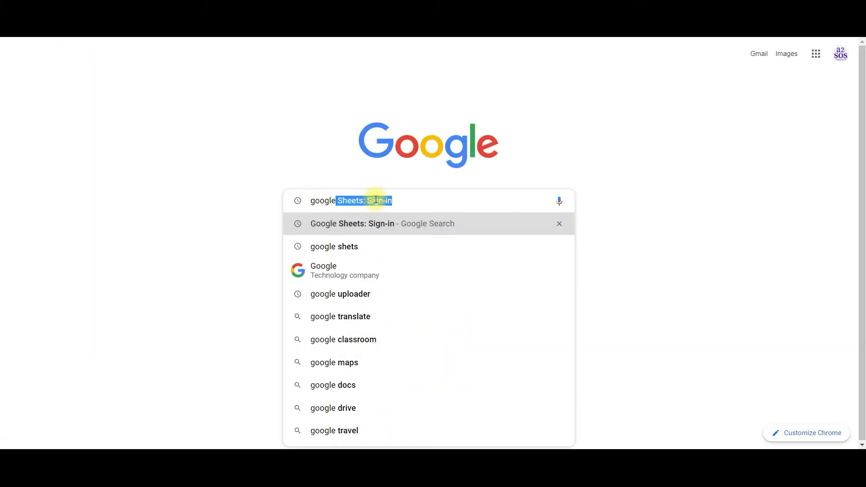
pyautogui.write(' sheets')
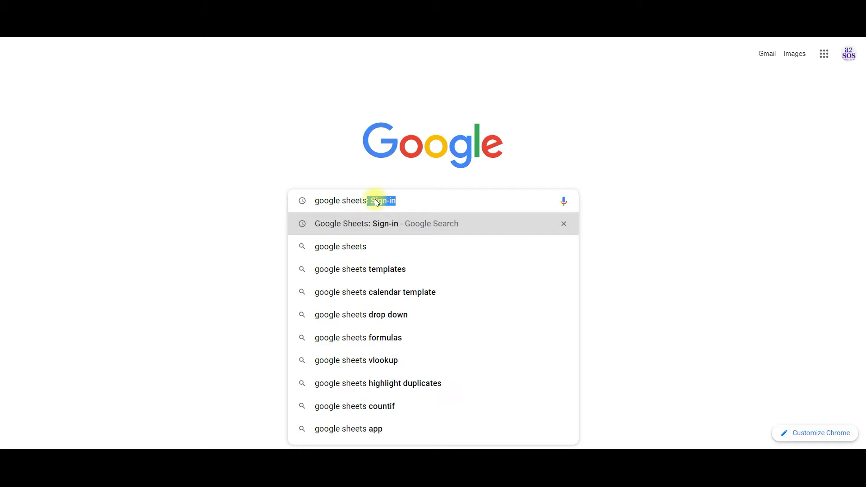
pyautogui.press('Return')
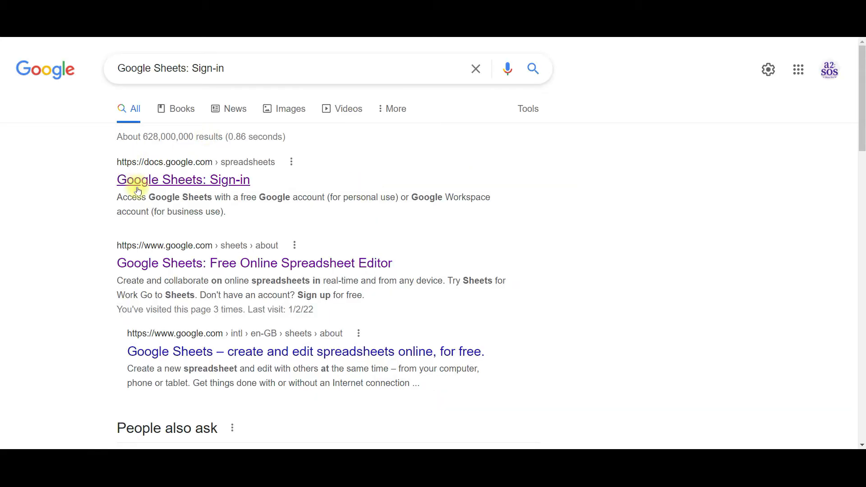
pyautogui.click(153, 186)
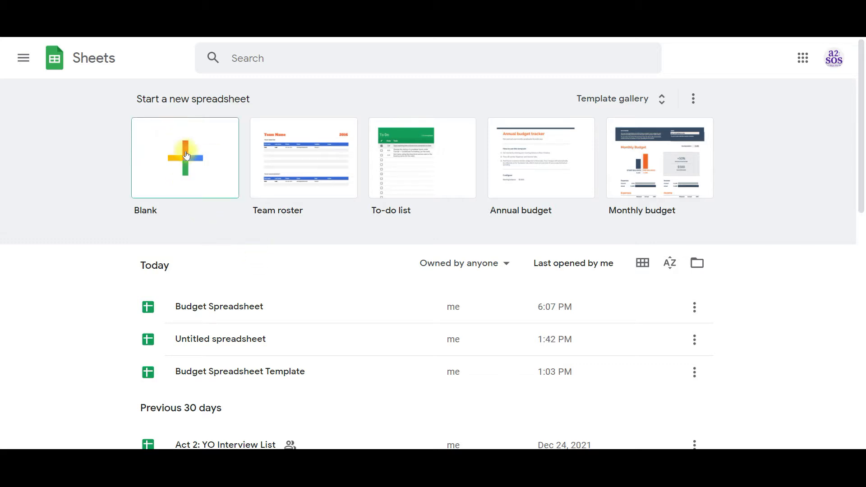
# - Create a blank spreadsheet and name it Annual Budget Template
pyautogui.click(181, 173)
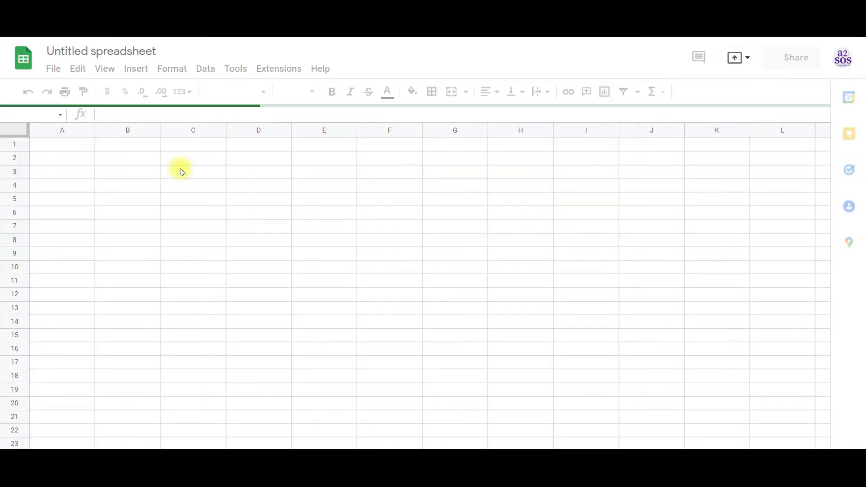
pyautogui.click(59, 52)
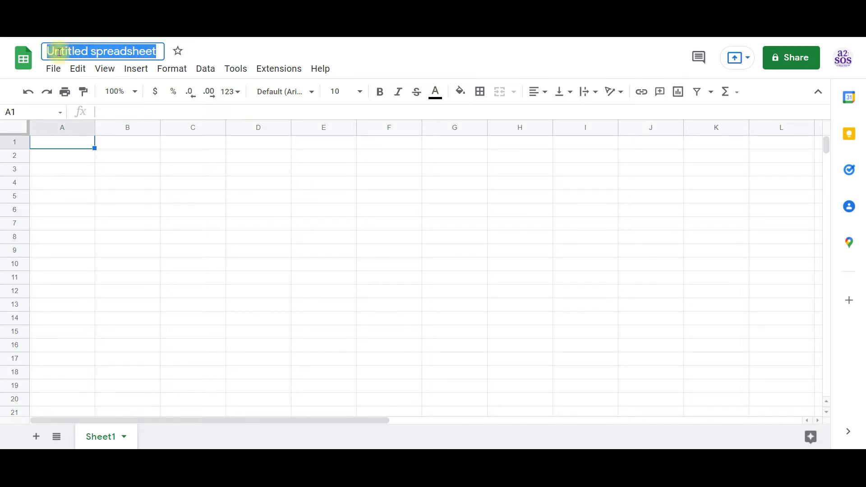
pyautogui.write('Annu')
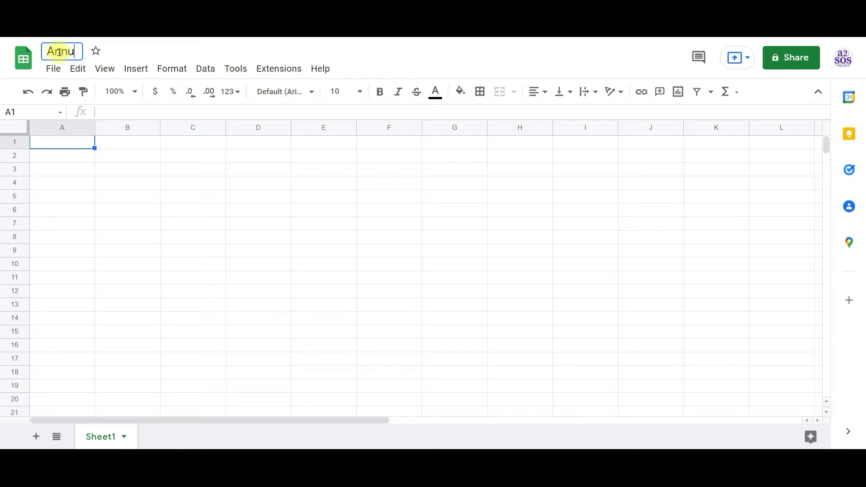
pyautogui.write('al Bud')
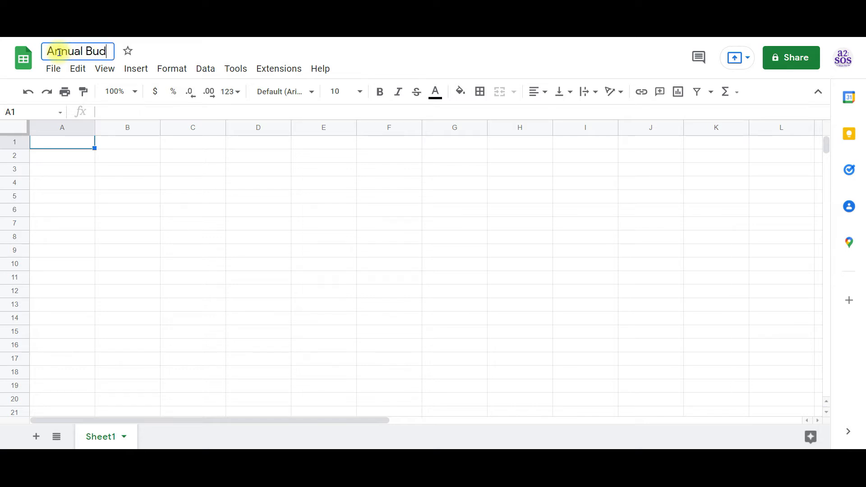
pyautogui.write('get Template')
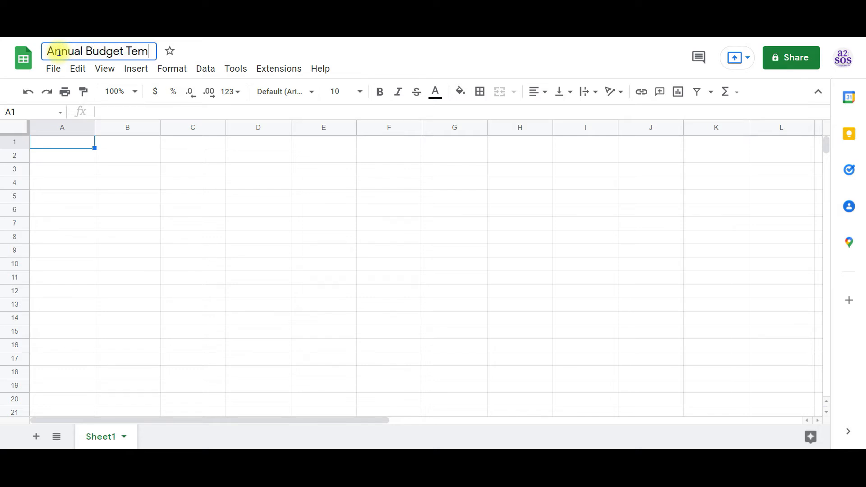
pyautogui.click(69, 148)
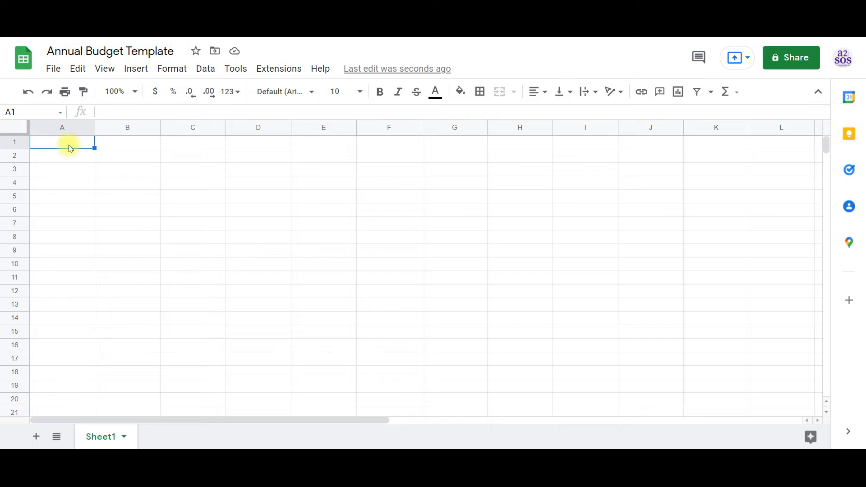
# - Resize column A to a width of 20 pixels
pyautogui.click(50, 129)
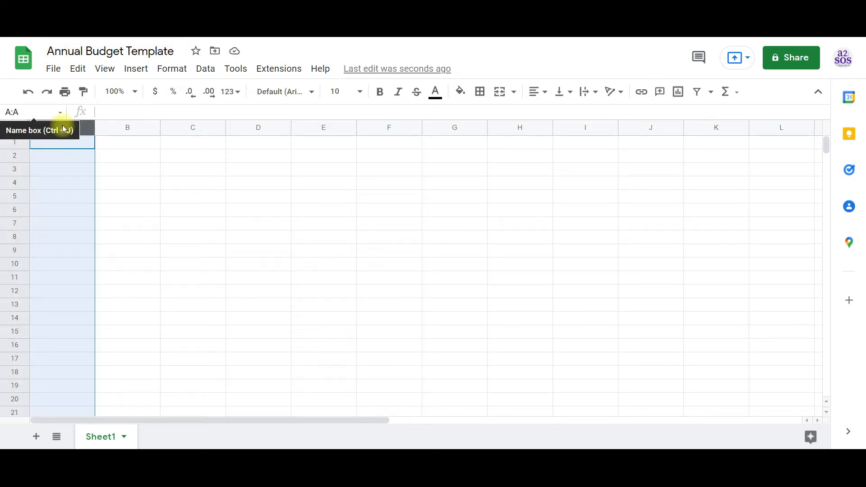
pyautogui.rightClick(67, 128)
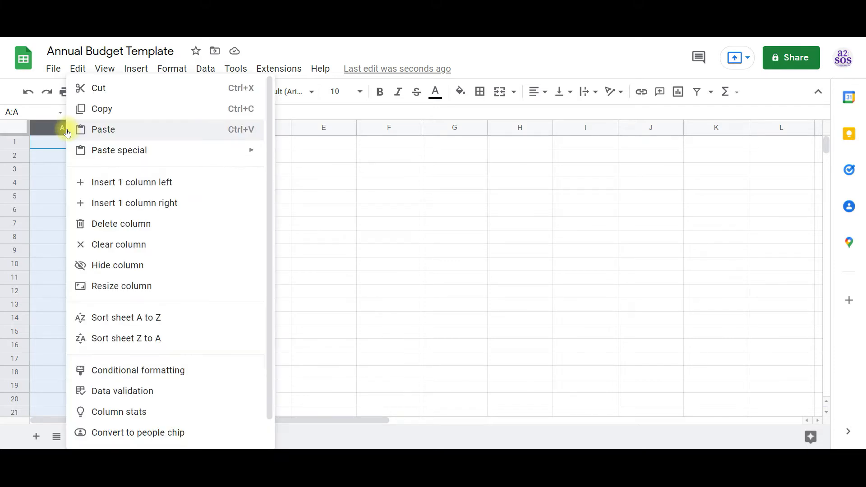
pyautogui.click(125, 287)
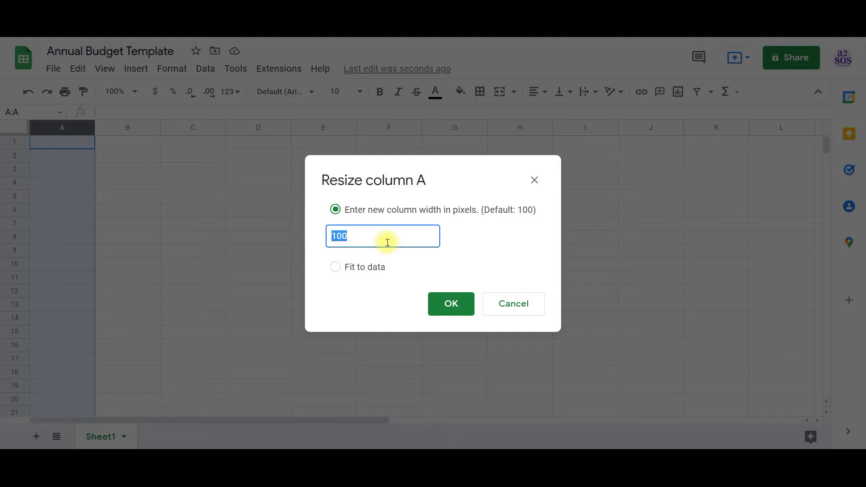
pyautogui.write('20')
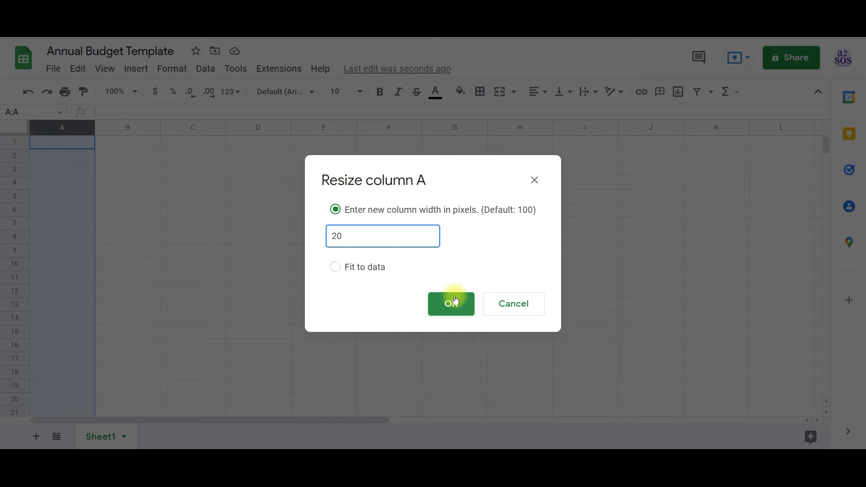
pyautogui.click(452, 303)
# - Enter the fiscal year label "FY:" in cell A1
pyautogui.click(37, 146)
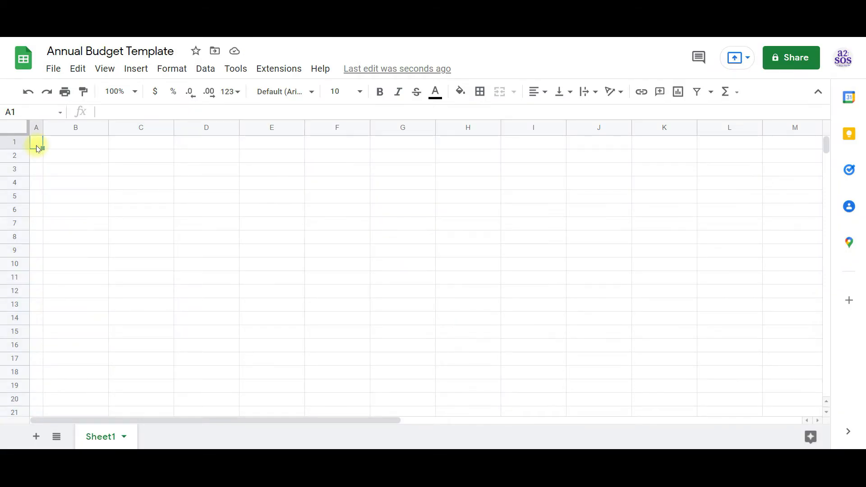
pyautogui.write('FY')
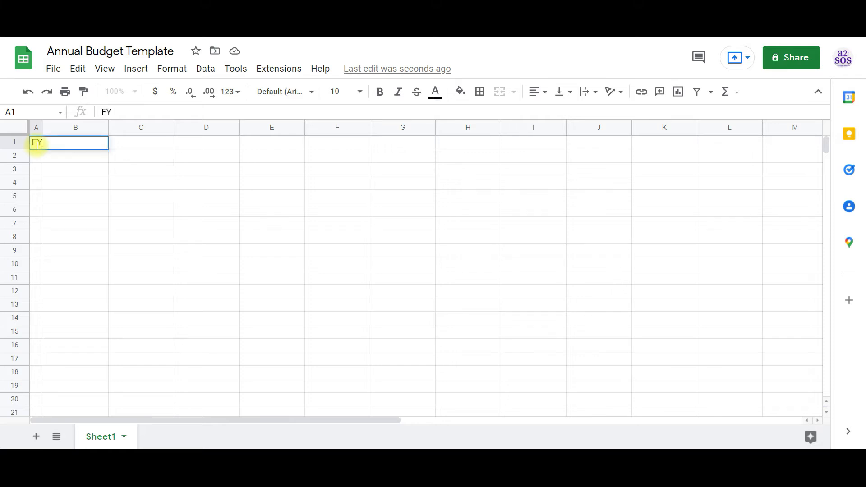
pyautogui.press('Tab')
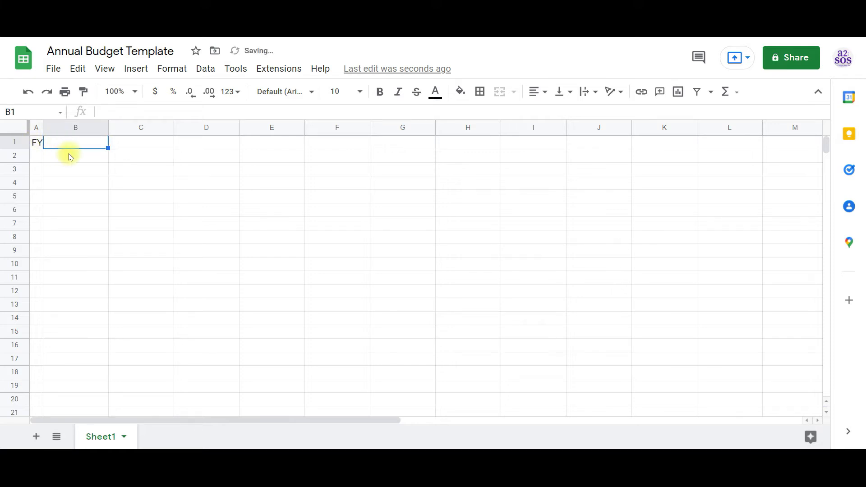
pyautogui.doubleClick(37, 142)
pyautogui.write(':')
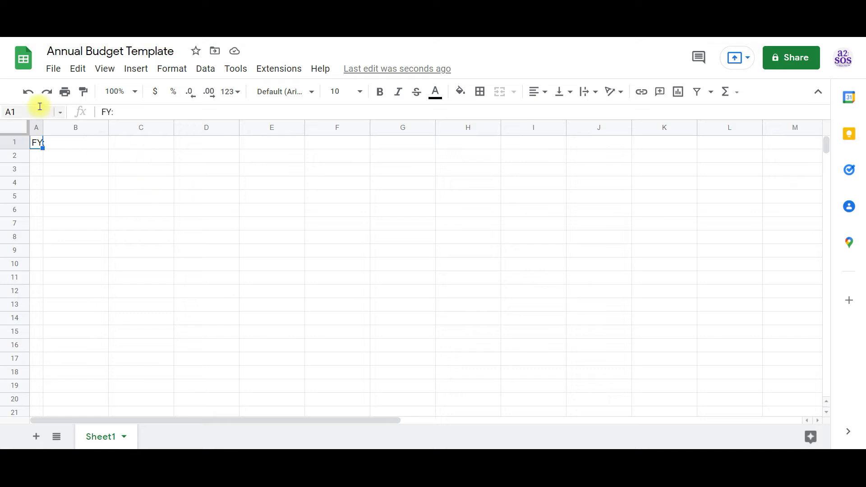
# - Format the whole sheet as currency, and set cell B1 to plain text
pyautogui.click(16, 130)
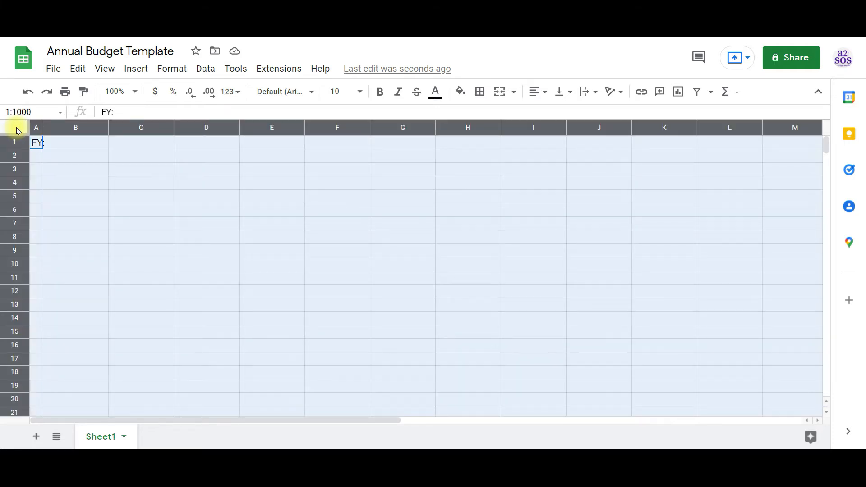
pyautogui.click(153, 93)
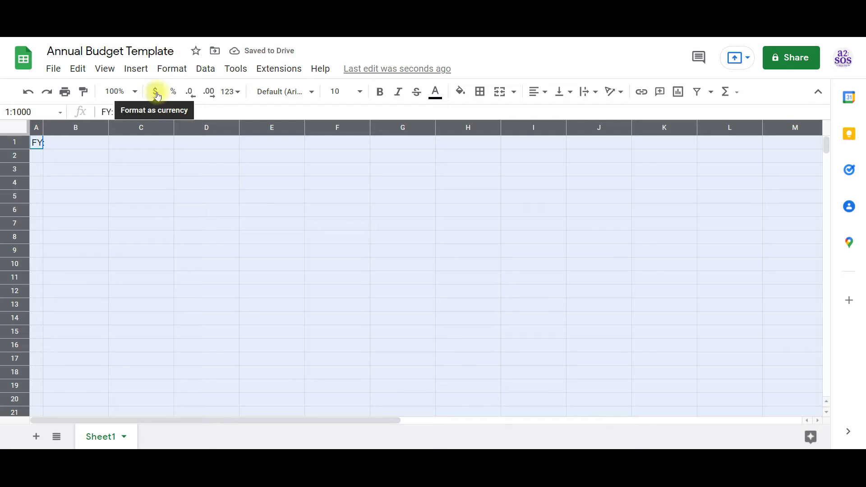
pyautogui.click(64, 143)
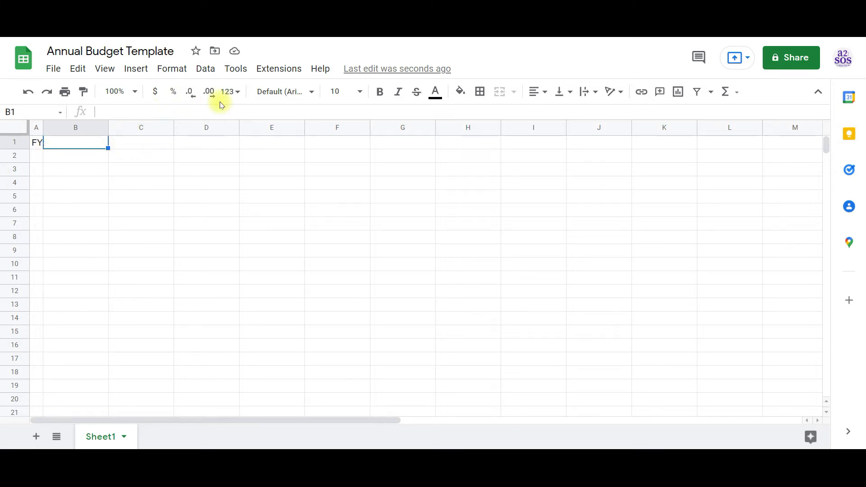
pyautogui.click(238, 96)
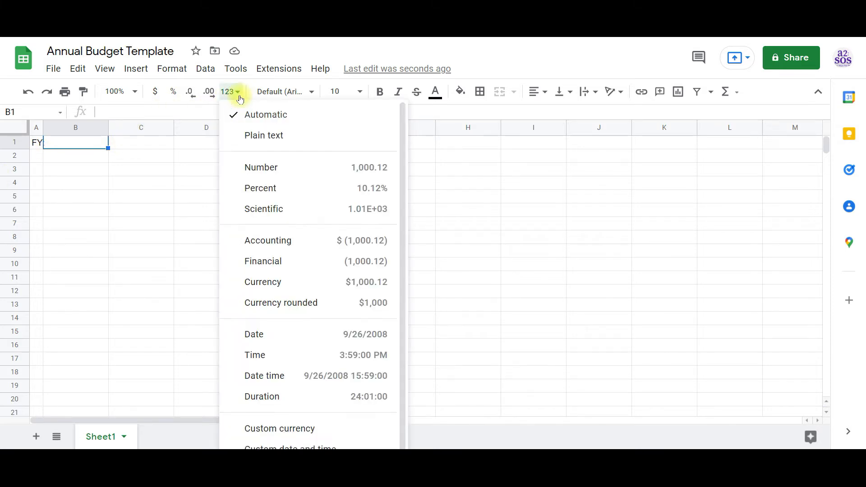
pyautogui.click(260, 136)
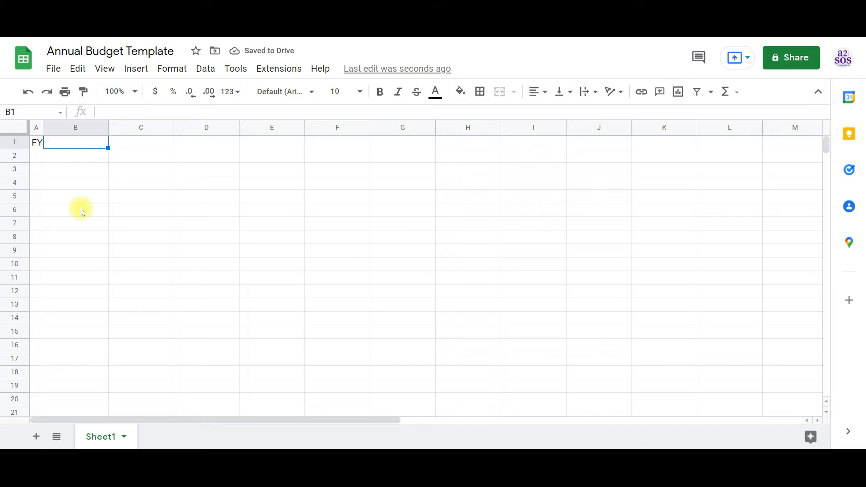
pyautogui.write(':')
# - Enter the month headers Jan through Dec in row 2 starting at C2, followed by Total in O2
pyautogui.click(135, 160)
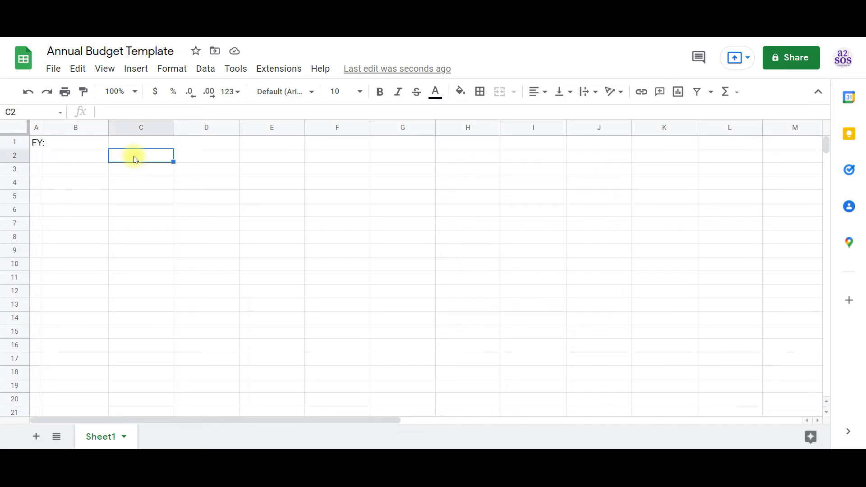
pyautogui.write('Jan')
pyautogui.press('Tab')
pyautogui.write('Feb')
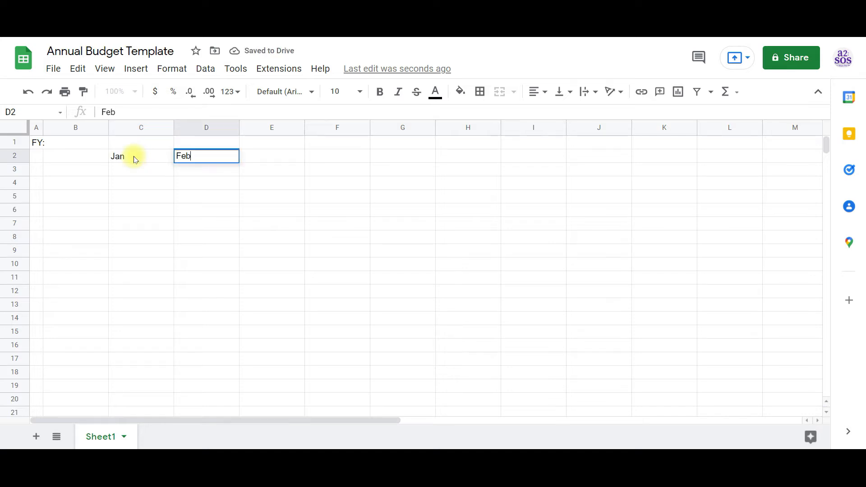
pyautogui.press('Tab')
pyautogui.write('Mar')
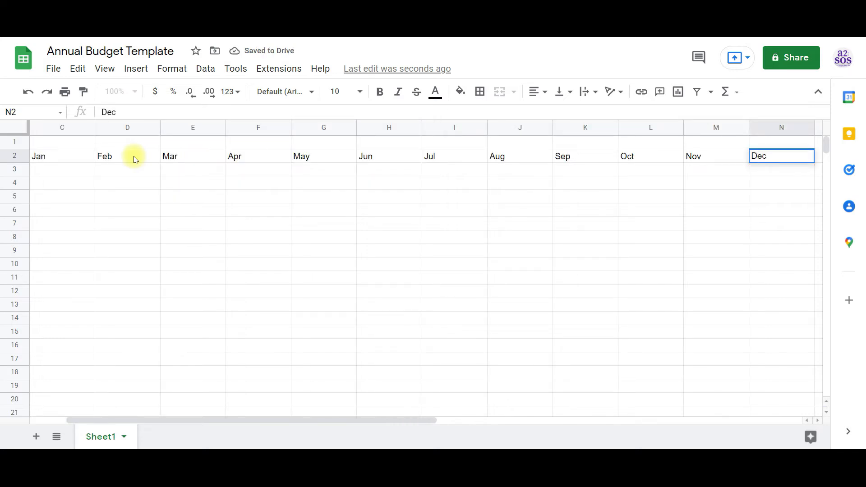
pyautogui.press('Tab')
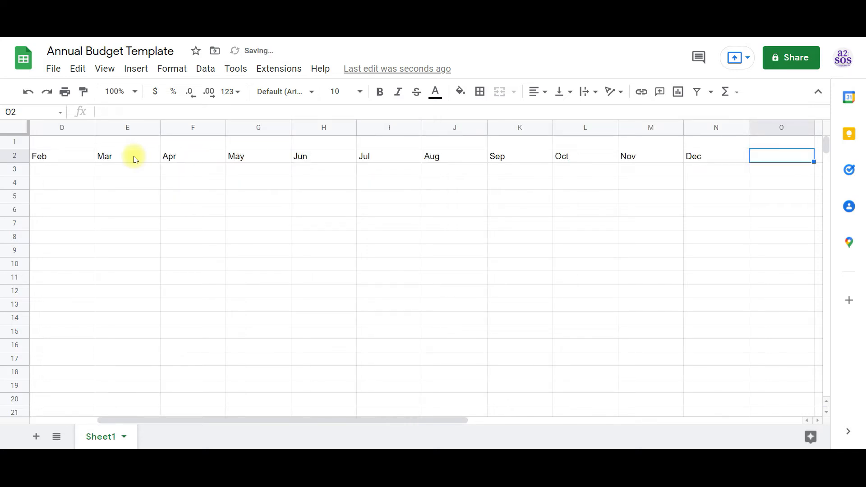
pyautogui.write('Total')
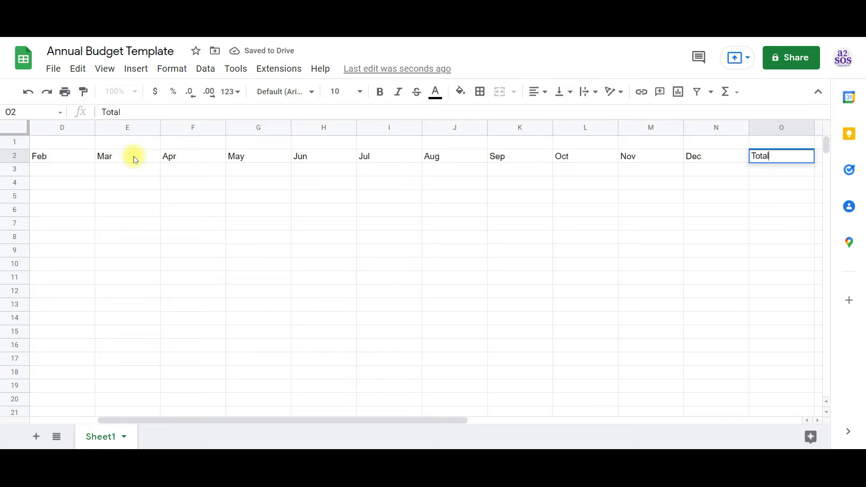
pyautogui.press('Left')
# - Make the whole of header row 2 bold
pyautogui.press('Left')
pyautogui.press('Left')
pyautogui.press('Left')
pyautogui.press('Left')
pyautogui.press('Left')
pyautogui.press('Left')
pyautogui.press('Left')
pyautogui.press('Left')
pyautogui.press('Left')
pyautogui.press('Left')
pyautogui.press('Left')
pyautogui.press('Left')
pyautogui.press('Left')
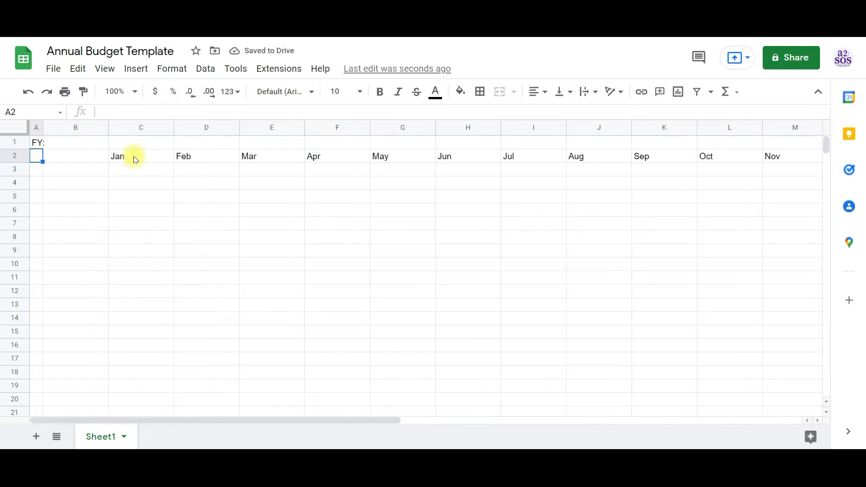
pyautogui.click(13, 158)
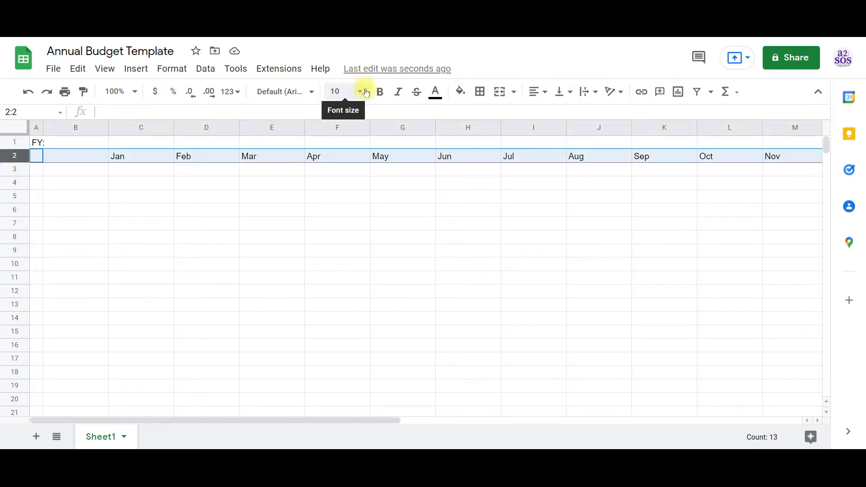
pyautogui.click(380, 93)
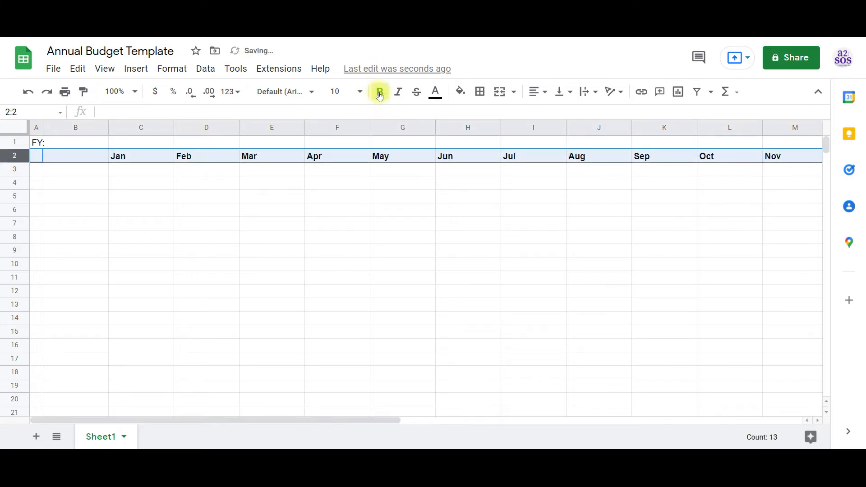
# - Add a bottom border under the month and Total headers in cells C2 through O2
pyautogui.click(128, 165)
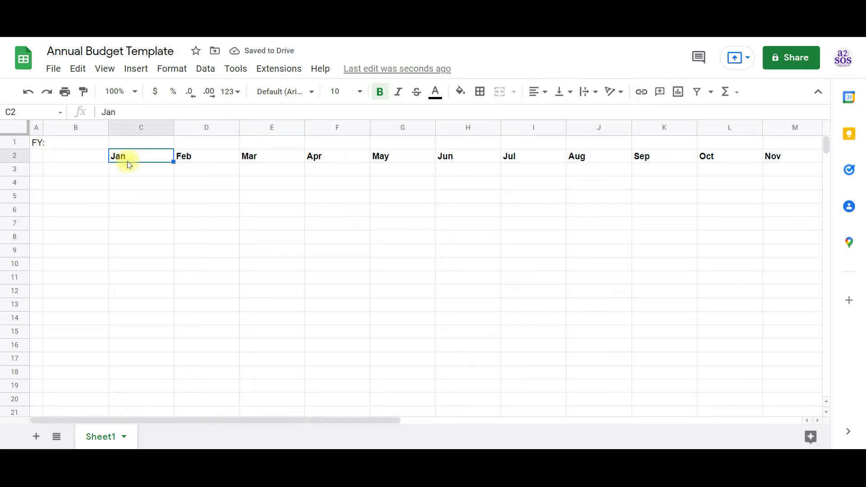
pyautogui.hotkey('shift', 'Right')
pyautogui.hotkey('shift', 'Right')
pyautogui.hotkey('shift', 'Right')
pyautogui.hotkey('shift', 'Right')
pyautogui.hotkey('shift', 'Right')
pyautogui.hotkey('shift', 'Right')
pyautogui.hotkey('shift', 'Right')
pyautogui.hotkey('shift', 'Right')
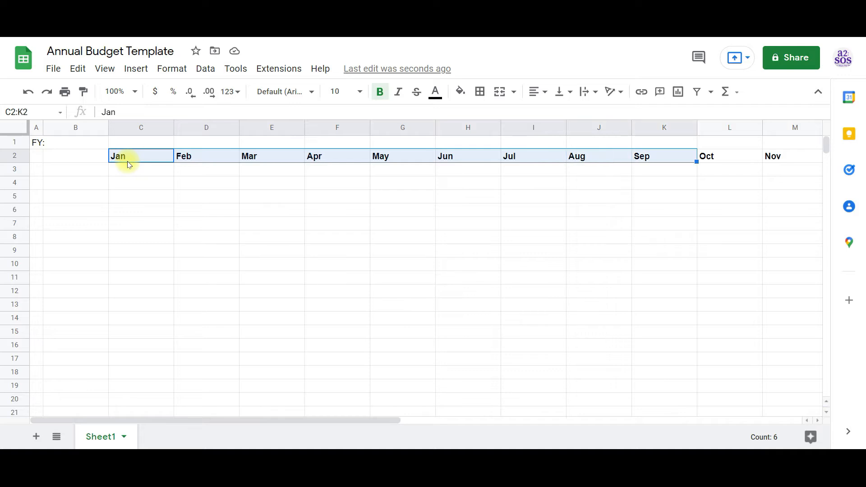
pyautogui.hotkey('shift', 'Right')
pyautogui.hotkey('shift', 'Right')
pyautogui.hotkey('shift', 'Right')
pyautogui.hotkey('shift', 'Right')
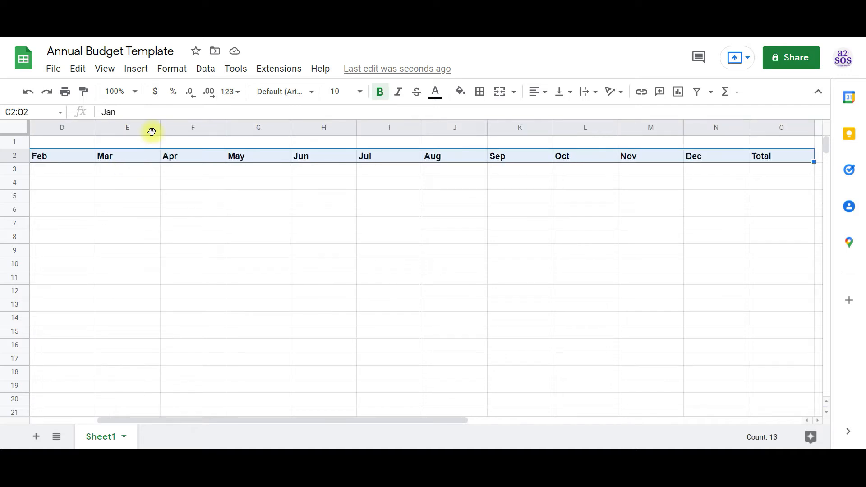
pyautogui.click(481, 93)
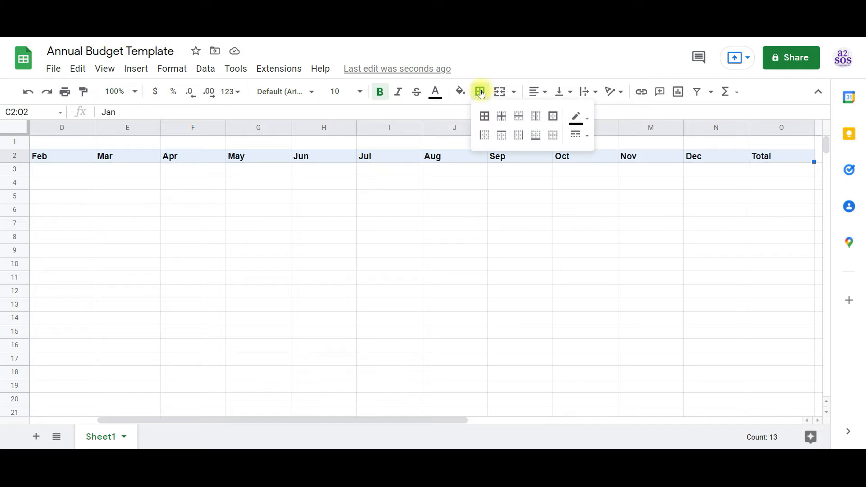
pyautogui.click(536, 137)
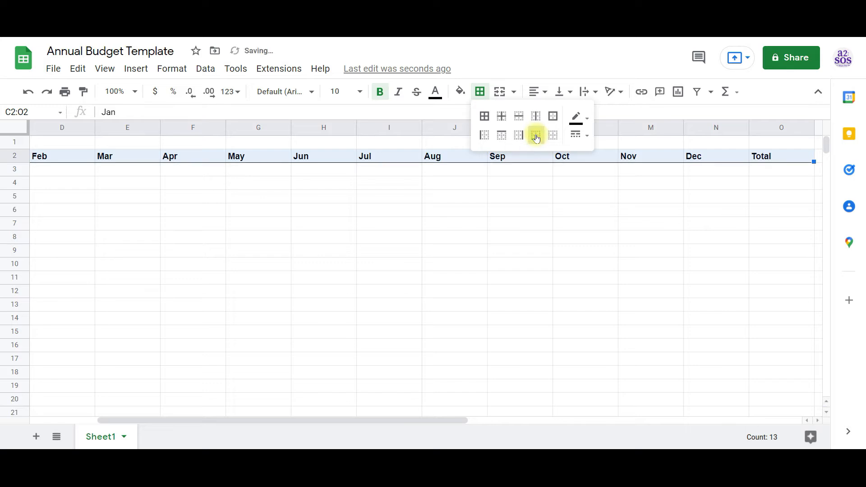
pyautogui.click(196, 204)
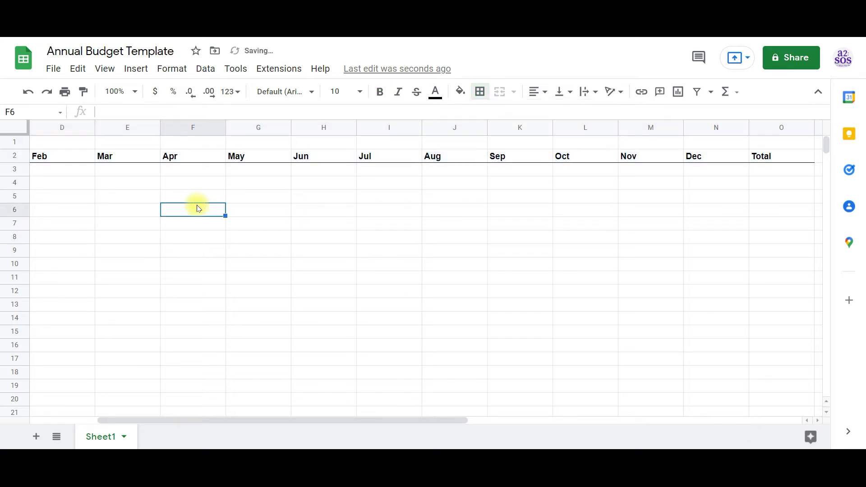
# - Enter the row labels Income in A3, Expenses in A4 and Net in B5
pyautogui.press('Up')
pyautogui.press('Up')
pyautogui.press('Up')
pyautogui.press('Left')
pyautogui.press('Left')
pyautogui.press('Left')
pyautogui.press('Left')
pyautogui.press('Left')
pyautogui.press('Right')
pyautogui.press('Left')
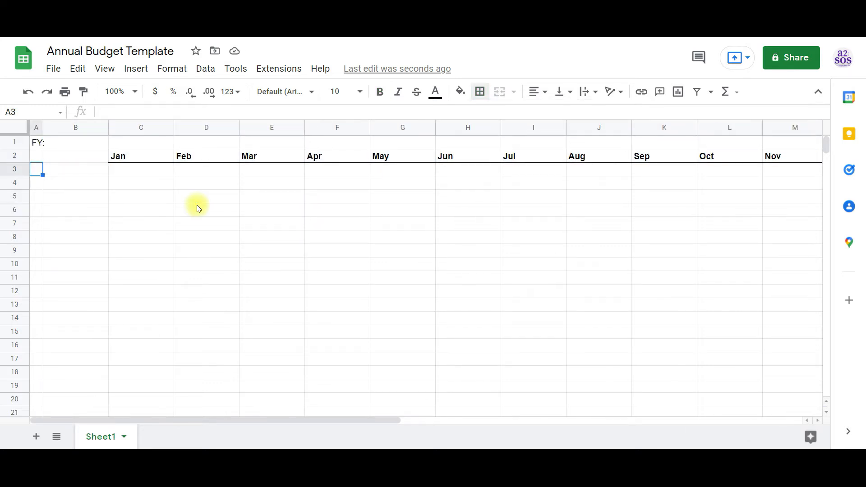
pyautogui.write('Income')
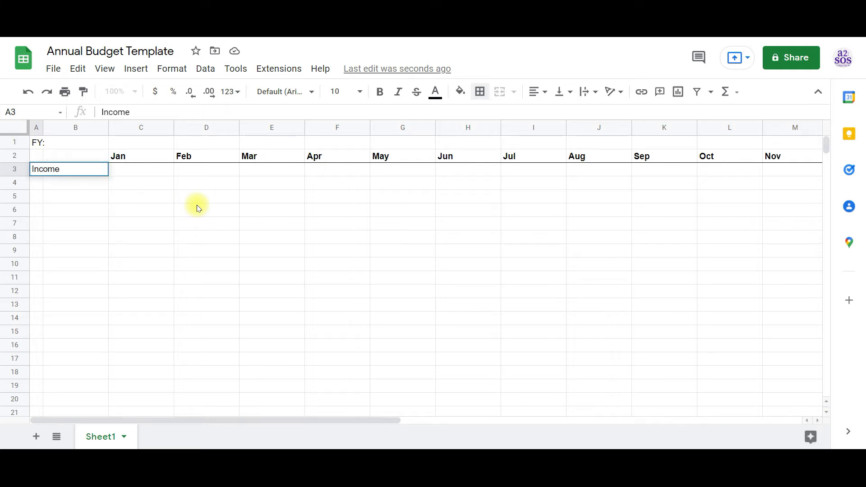
pyautogui.press('Return')
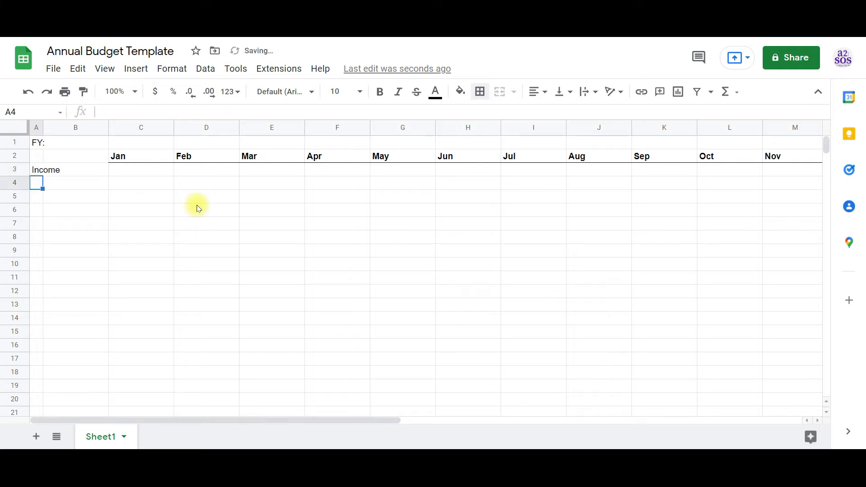
pyautogui.write('Expenses')
pyautogui.press('Return')
pyautogui.press('Tab')
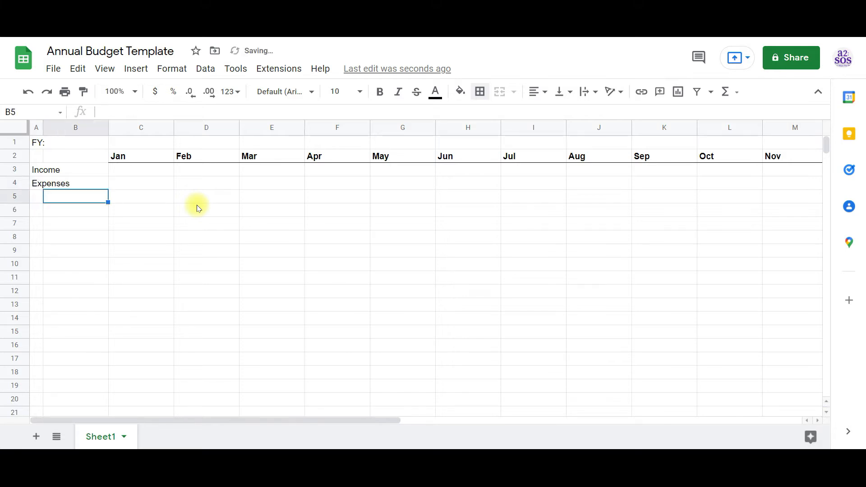
pyautogui.write('Net')
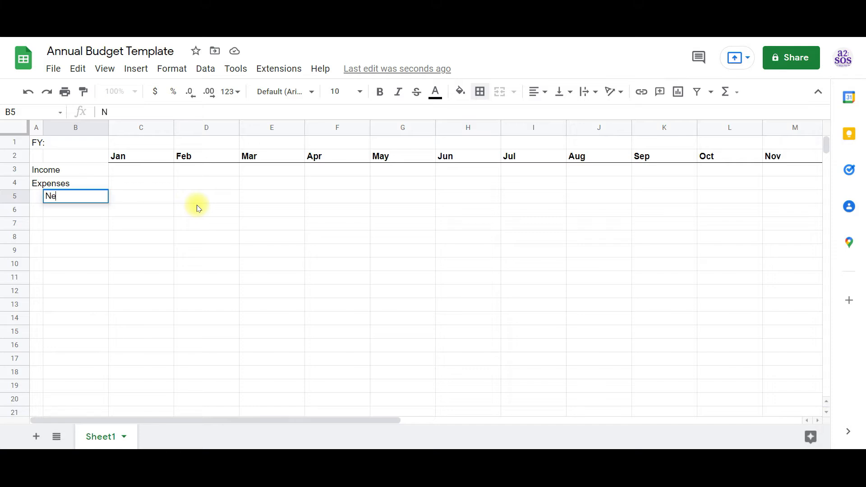
pyautogui.press('Return')
# - Add a bottom border under the Expenses row across cells C4 through O4
pyautogui.press('Up')
pyautogui.press('Up')
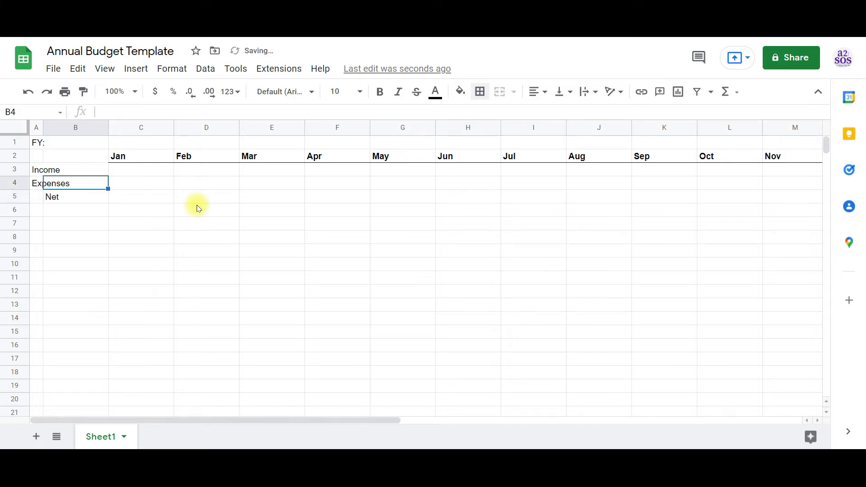
pyautogui.press('Left')
pyautogui.press('Right')
pyautogui.press('Right')
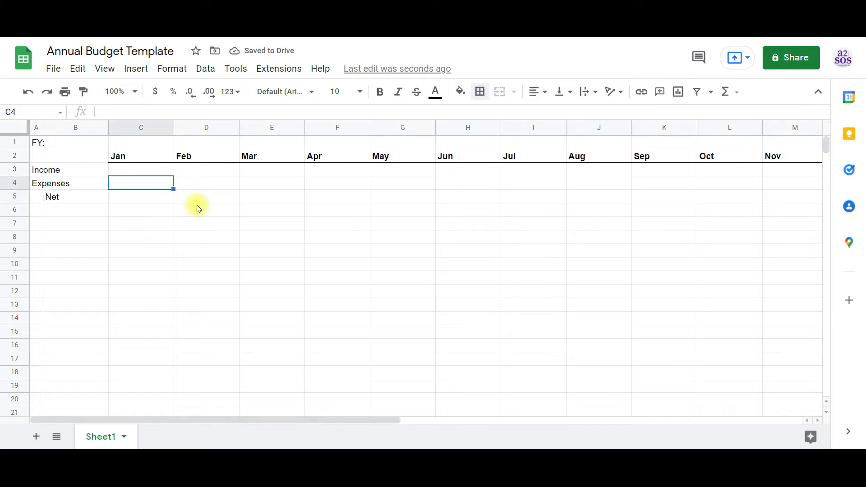
pyautogui.hotkey('shift', 'Right')
pyautogui.hotkey('shift', 'Right')
pyautogui.hotkey('shift', 'Right')
pyautogui.hotkey('shift', 'Right')
pyautogui.hotkey('shift', 'Right')
pyautogui.hotkey('shift', 'Right')
pyautogui.hotkey('shift', 'Right')
pyautogui.hotkey('shift', 'Right')
pyautogui.hotkey('shift', 'Right')
pyautogui.hotkey('shift', 'Right')
pyautogui.hotkey('shift', 'Right')
pyautogui.hotkey('shift', 'Right')
pyautogui.hotkey('shift', 'Right')
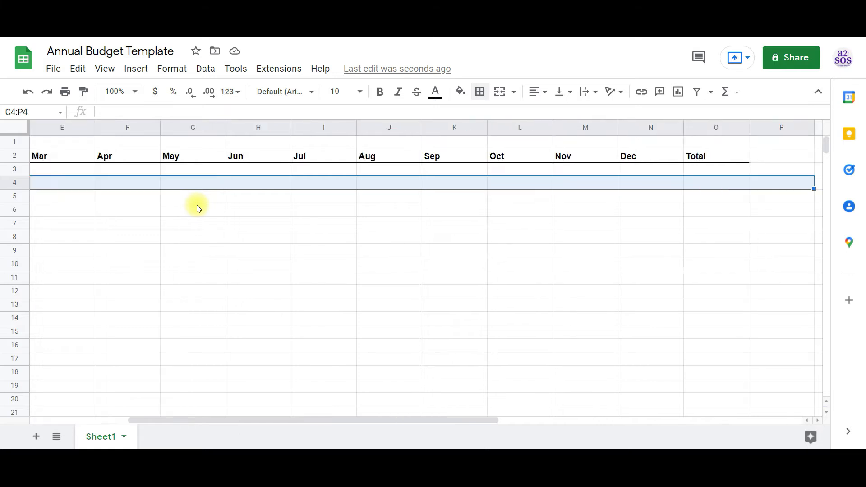
pyautogui.hotkey('shift', 'Left')
pyautogui.hotkey('shift', 'Left')
pyautogui.hotkey('shift', 'Right')
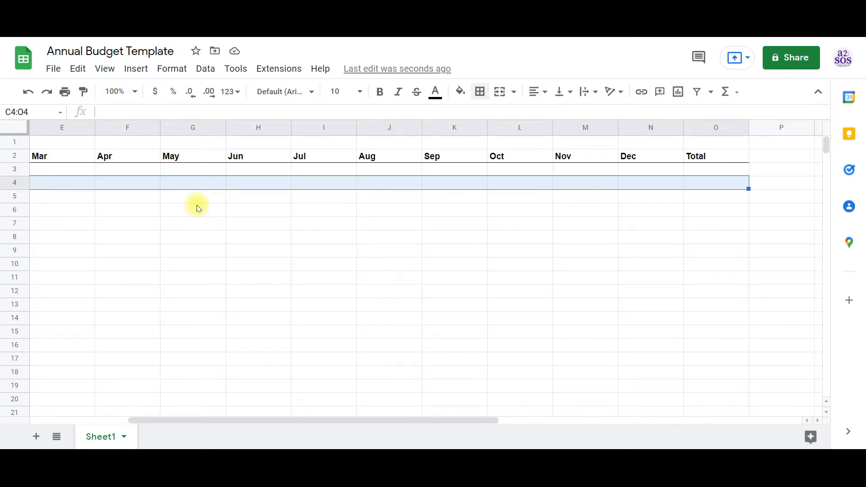
pyautogui.click(480, 94)
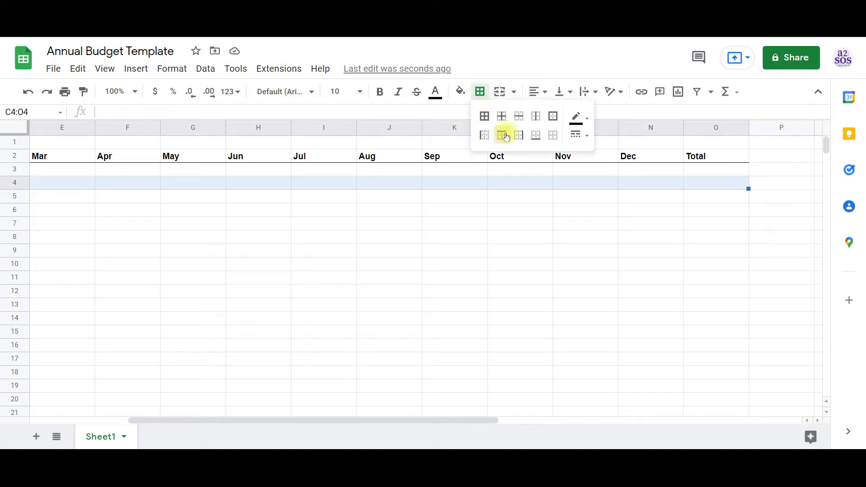
pyautogui.click(532, 136)
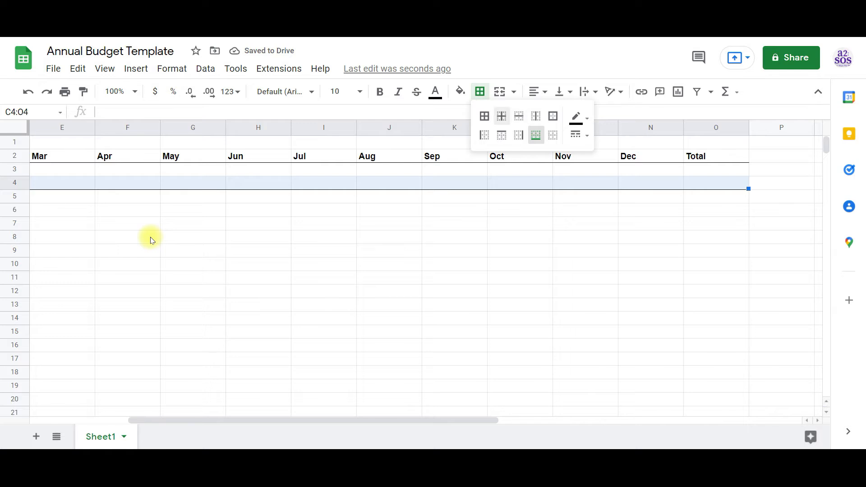
pyautogui.press('Down')
# - Make the whole of Net row 5 bold
pyautogui.click(85, 201)
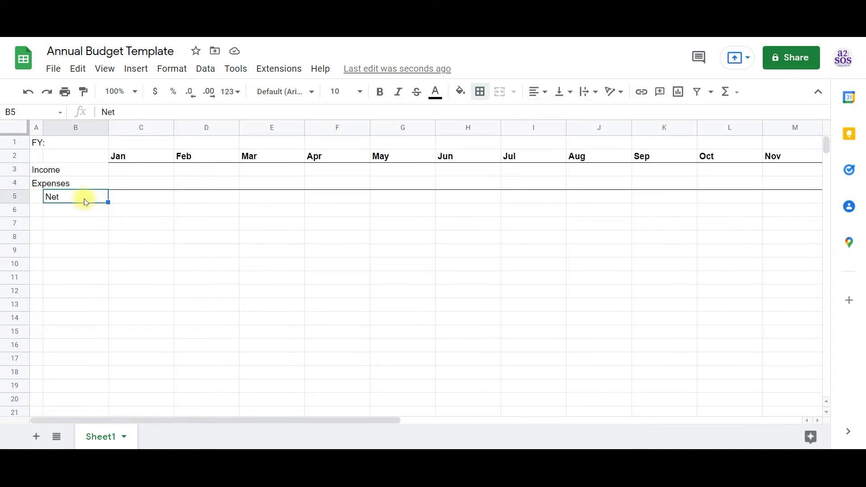
pyautogui.click(16, 197)
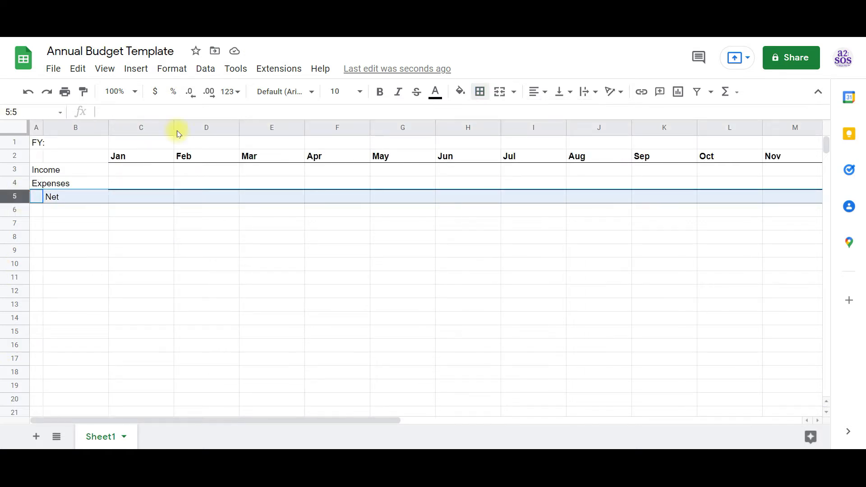
pyautogui.click(379, 96)
# - Enter the formula =Sum(C3:C4) in cell C5 for January's net amount
pyautogui.click(162, 199)
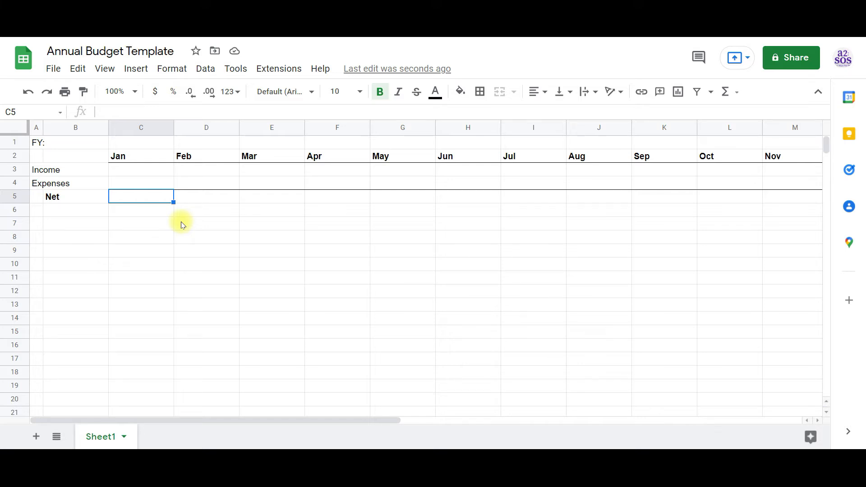
pyautogui.write('+(s')
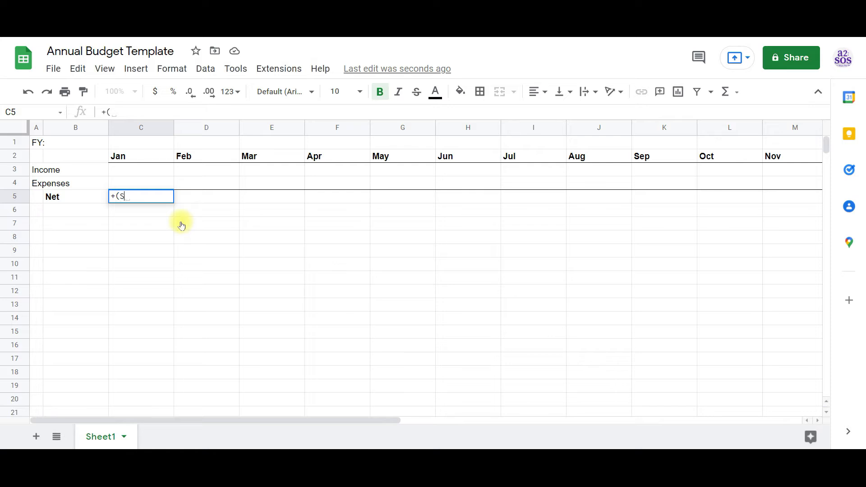
pyautogui.press('BackSpace')
pyautogui.press('BackSpace')
pyautogui.write('Sum')
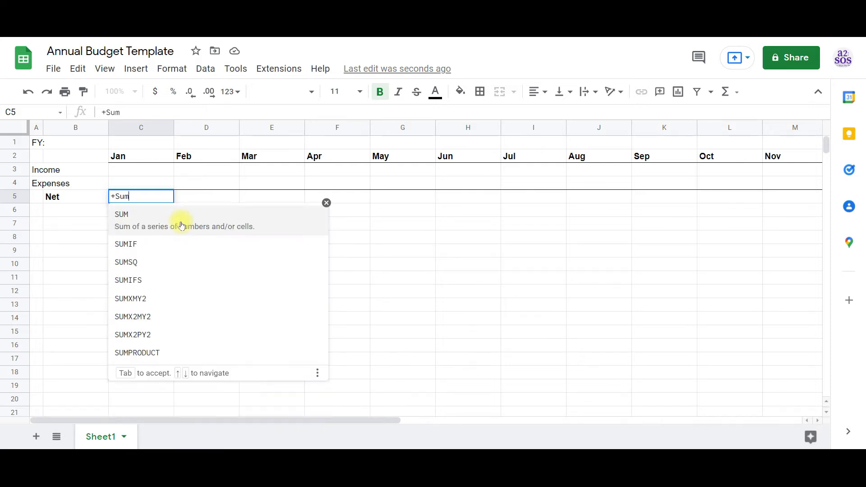
pyautogui.write('(C3:C4')
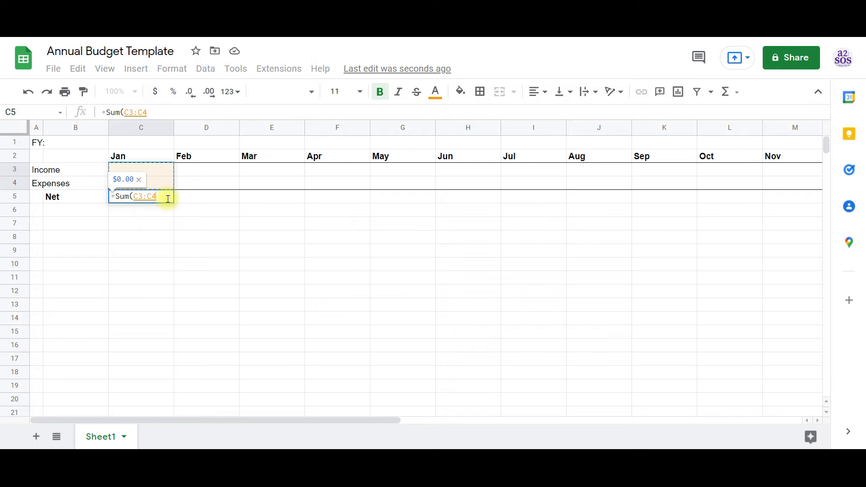
pyautogui.write(')')
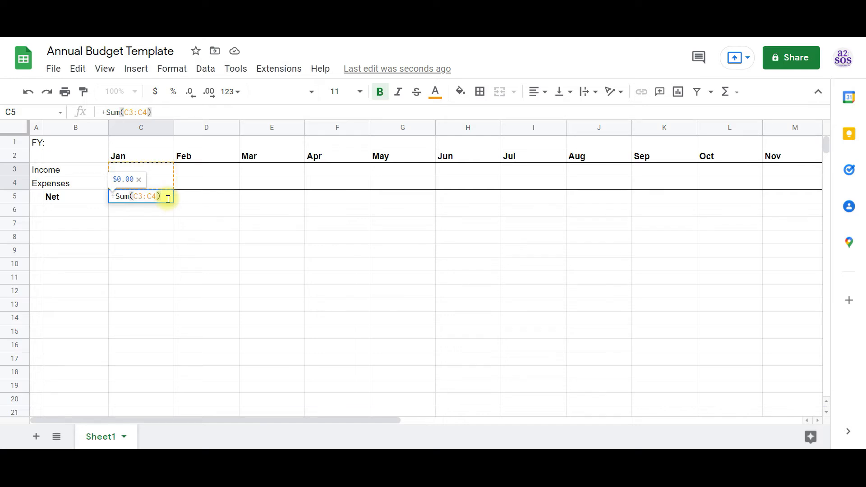
pyautogui.press('Return')
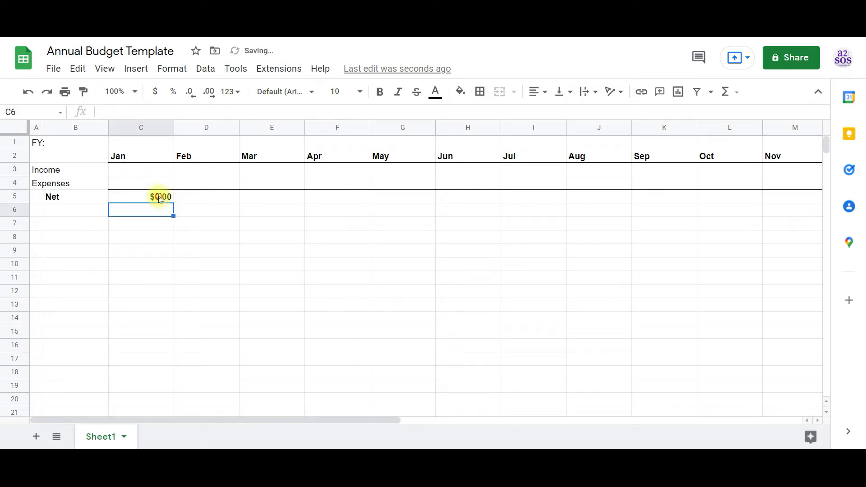
# - Copy the January net formula from C5 into D5 through N5 for February to December
pyautogui.click(160, 199)
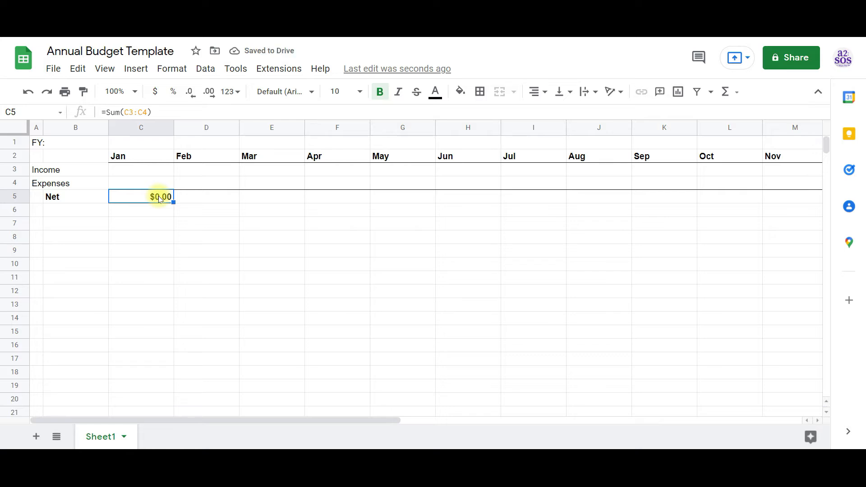
pyautogui.click(79, 70)
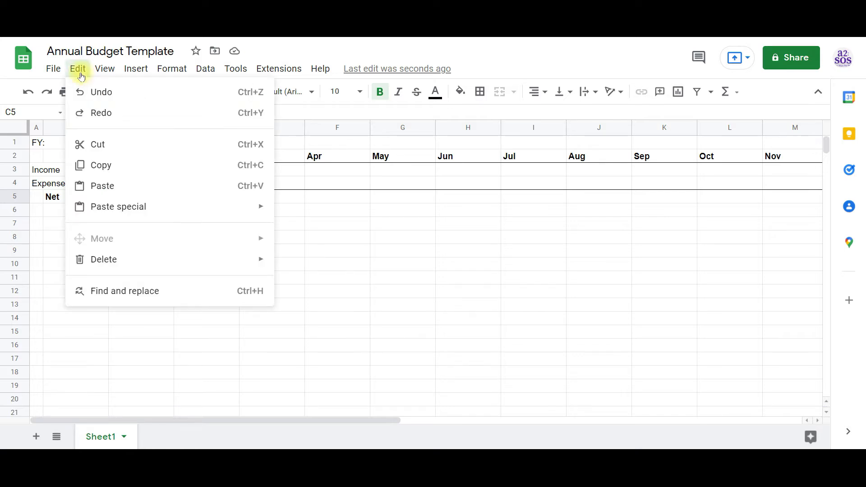
pyautogui.click(107, 174)
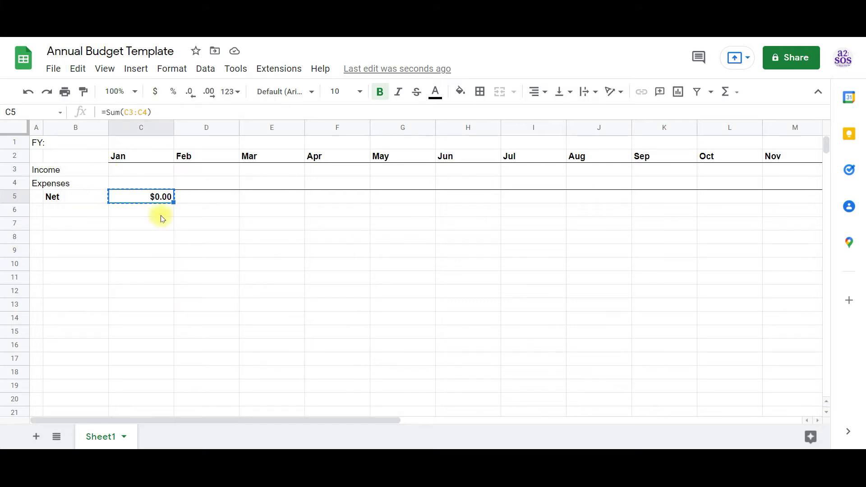
pyautogui.press('Right')
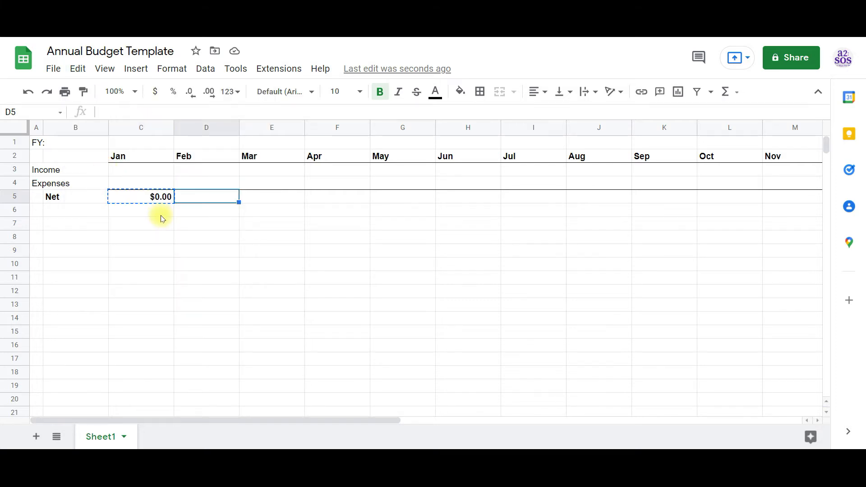
pyautogui.hotkey('shift', 'Right')
pyautogui.hotkey('shift', 'Right')
pyautogui.hotkey('shift', 'Right')
pyautogui.hotkey('shift', 'Right')
pyautogui.hotkey('shift', 'Right')
pyautogui.hotkey('shift', 'Right')
pyautogui.hotkey('shift', 'Right')
pyautogui.hotkey('shift', 'Right')
pyautogui.hotkey('shift', 'Right')
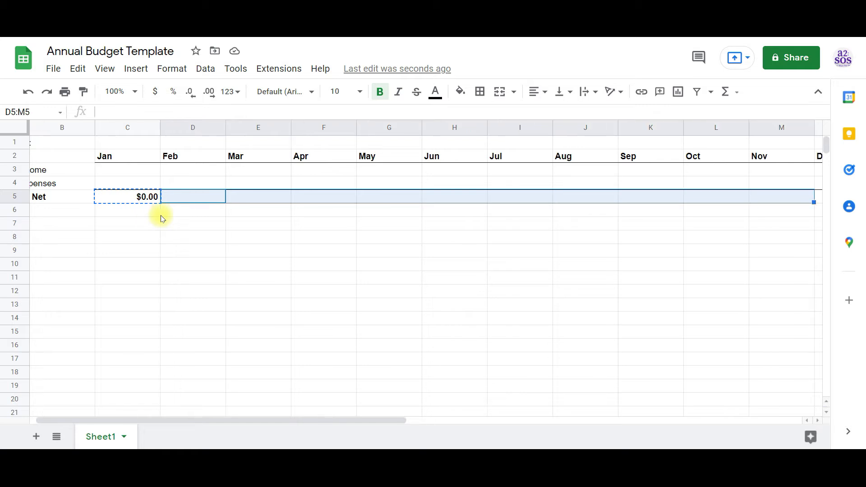
pyautogui.hotkey('shift', 'Right')
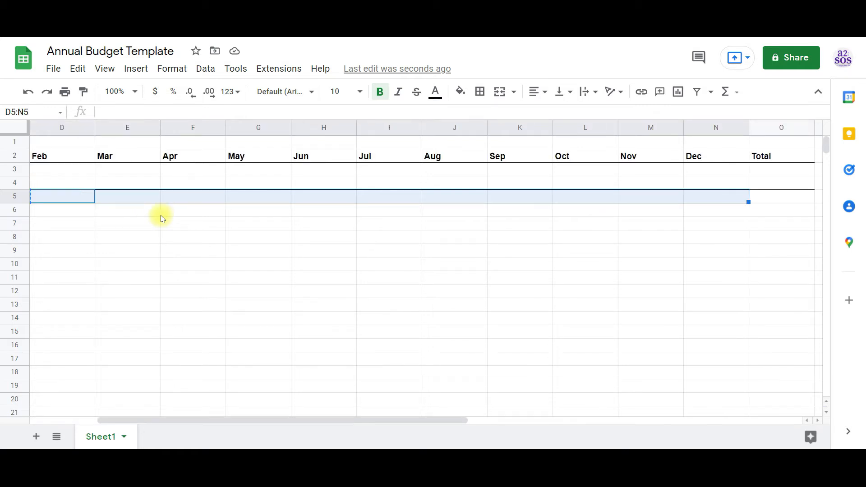
pyautogui.click(78, 69)
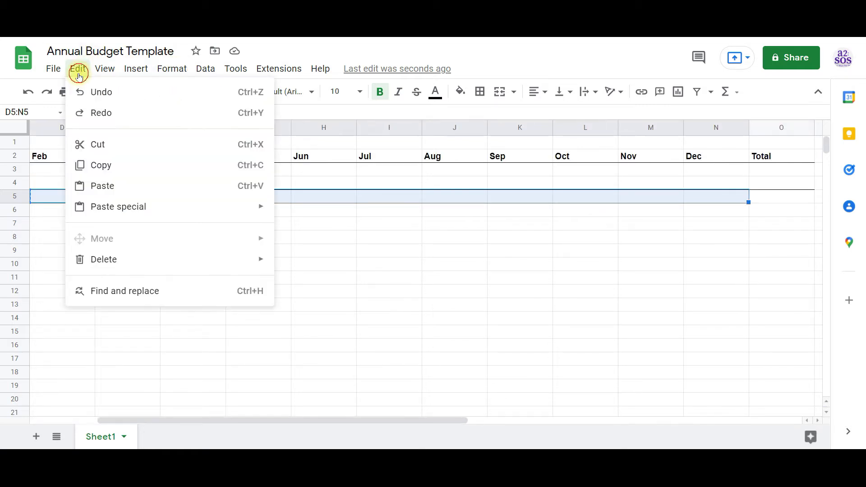
pyautogui.click(123, 192)
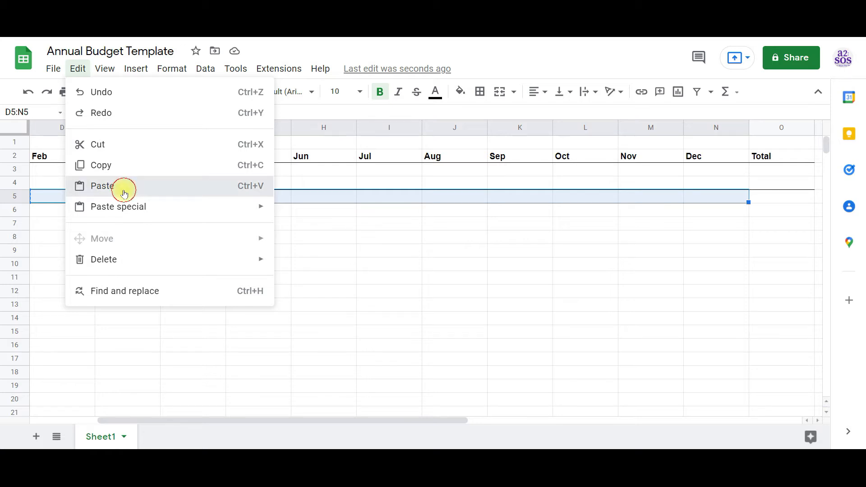
# - Check the net formulas in row 5 month by month across the January to December columns
pyautogui.press('Left')
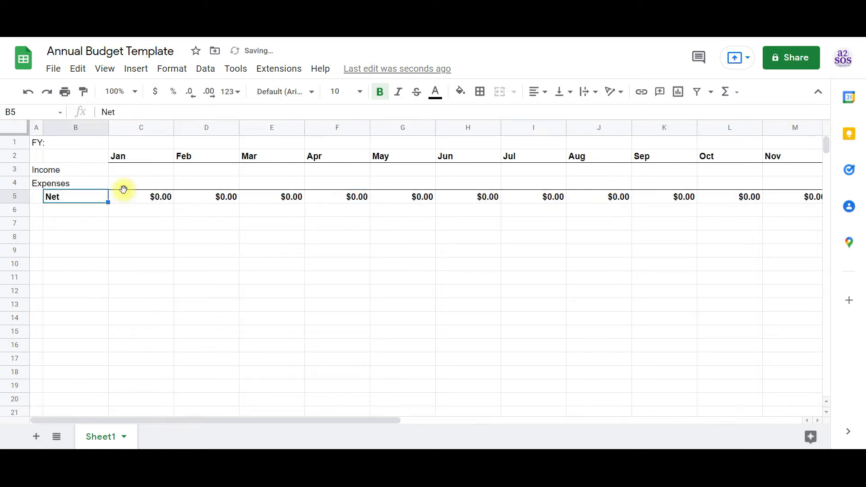
pyautogui.press('Right')
pyautogui.press('Right')
pyautogui.press('Right')
pyautogui.press('Right')
pyautogui.press('Right')
pyautogui.press('Right')
pyautogui.press('Right')
pyautogui.press('Right')
pyautogui.press('Right')
pyautogui.press('Right')
pyautogui.press('Right')
pyautogui.press('Right')
pyautogui.press('Right')
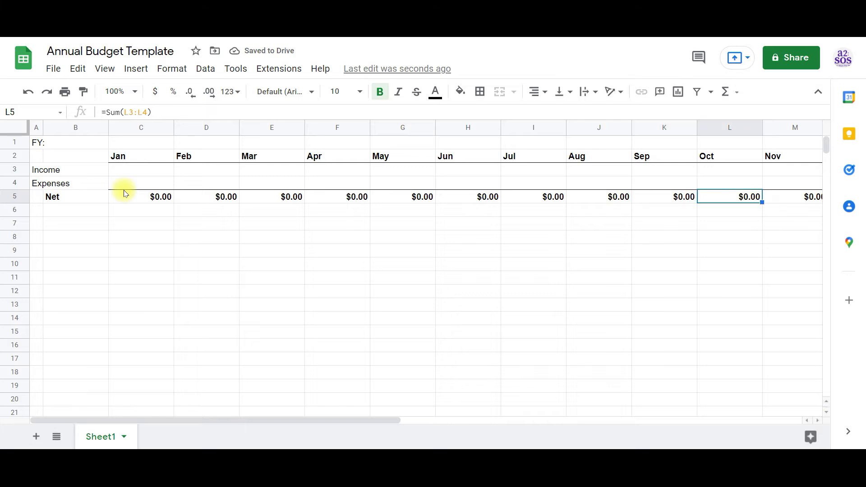
pyautogui.press('Left')
pyautogui.press('Left')
pyautogui.press('Left')
pyautogui.press('Left')
pyautogui.press('Left')
pyautogui.press('Left')
pyautogui.press('Left')
pyautogui.press('Left')
pyautogui.press('Left')
pyautogui.press('Left')
pyautogui.press('Left')
pyautogui.press('Left')
pyautogui.press('Left')
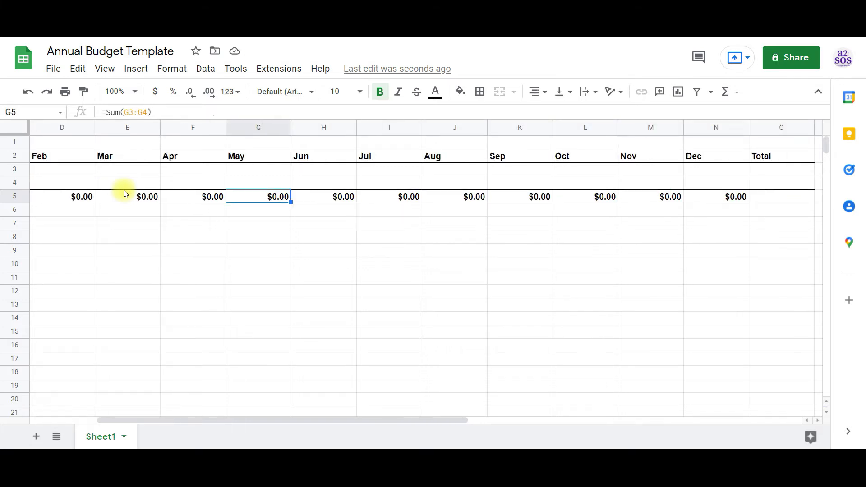
pyautogui.press('Left')
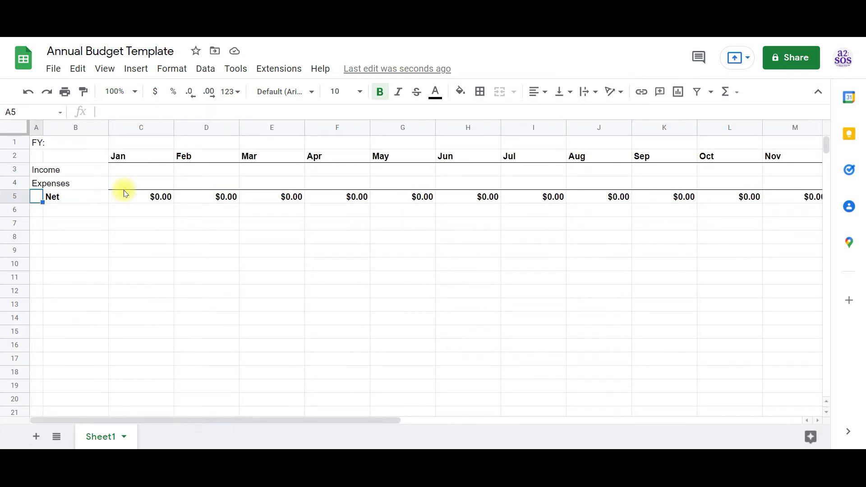
# - Enter the bold section heading Income in cell A7
pyautogui.press('Down')
pyautogui.press('Down')
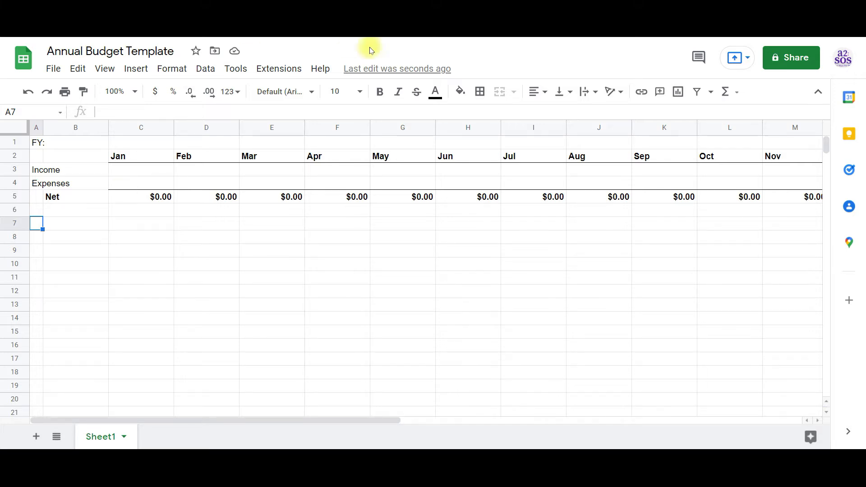
pyautogui.click(383, 94)
pyautogui.write('Income')
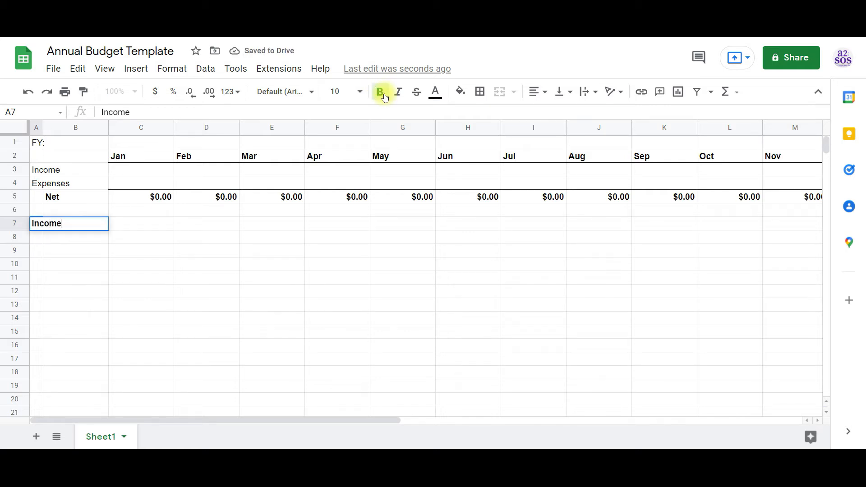
pyautogui.press('Return')
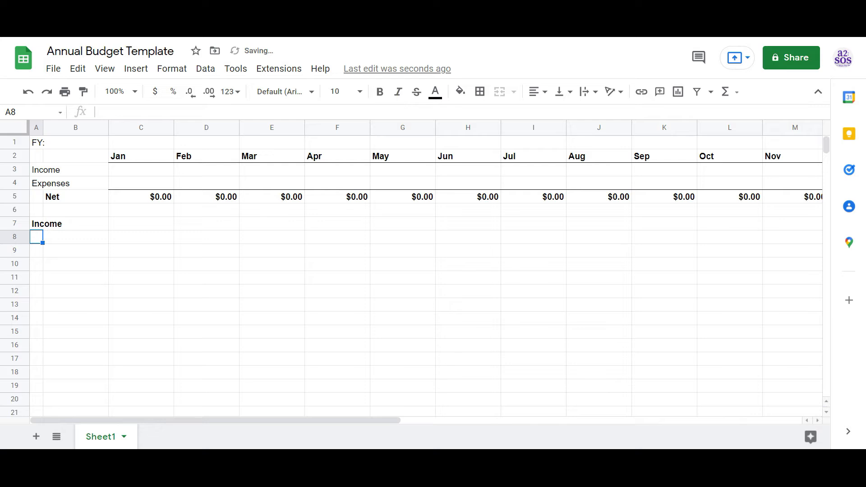
# - Copy the whole month header row 2 into row 8 under the Income heading
pyautogui.click(14, 157)
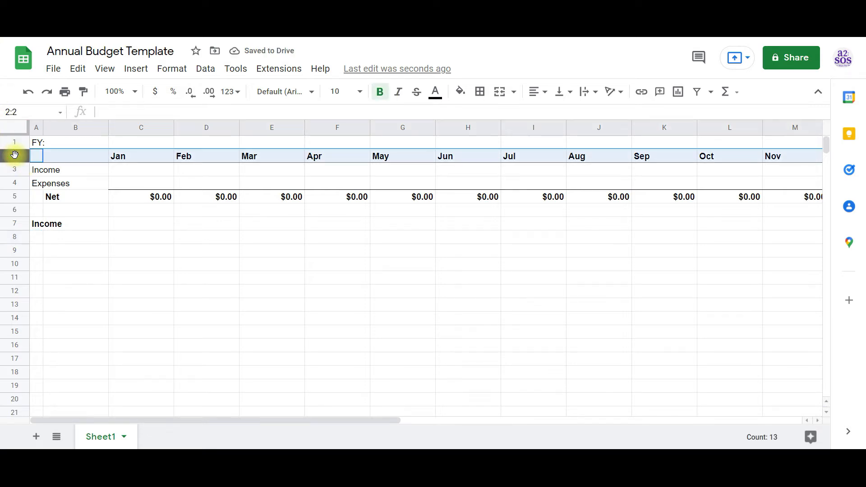
pyautogui.click(81, 69)
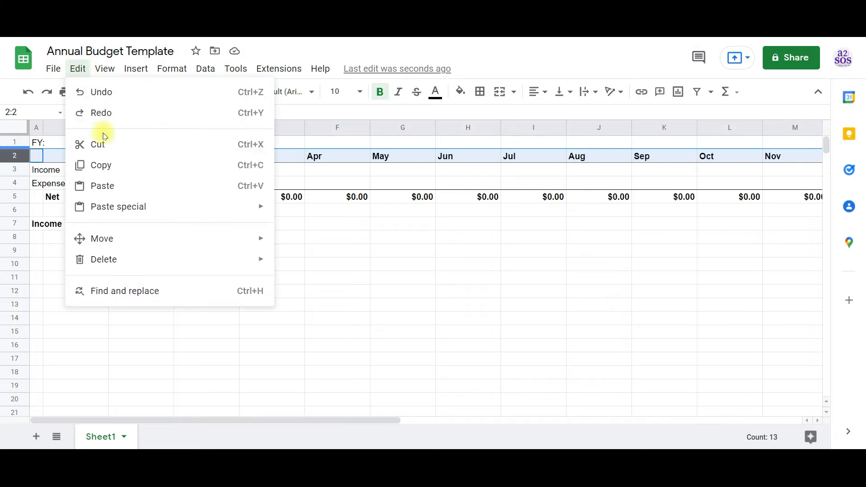
pyautogui.click(109, 167)
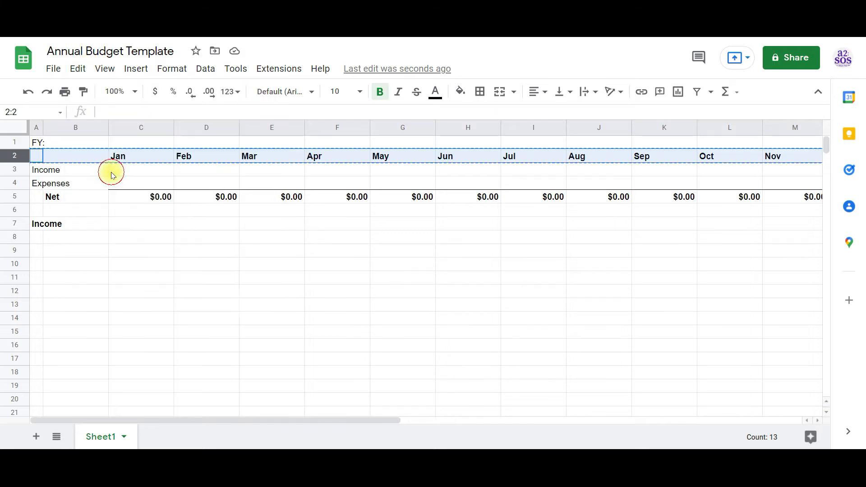
pyautogui.click(19, 243)
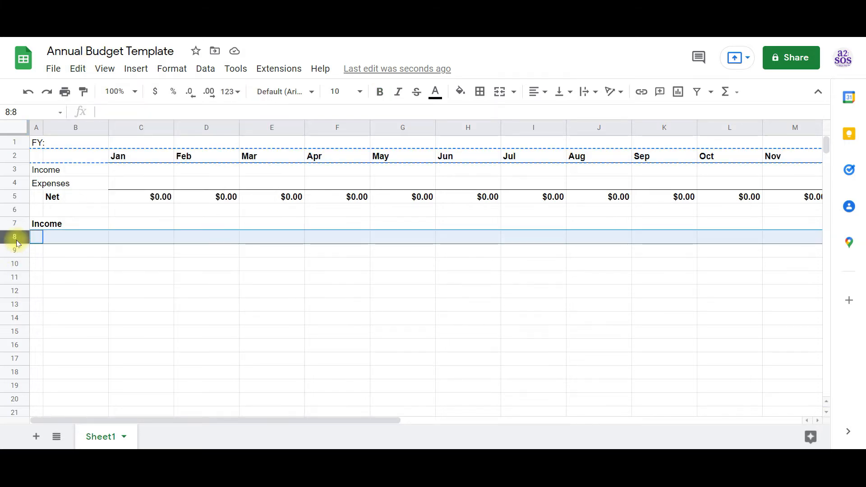
pyautogui.hotkey('ctrl', 'v')
# - List the income categories Wages, Interest, Gifts, Dividends and Other in cells A9 through A13
pyautogui.click(97, 251)
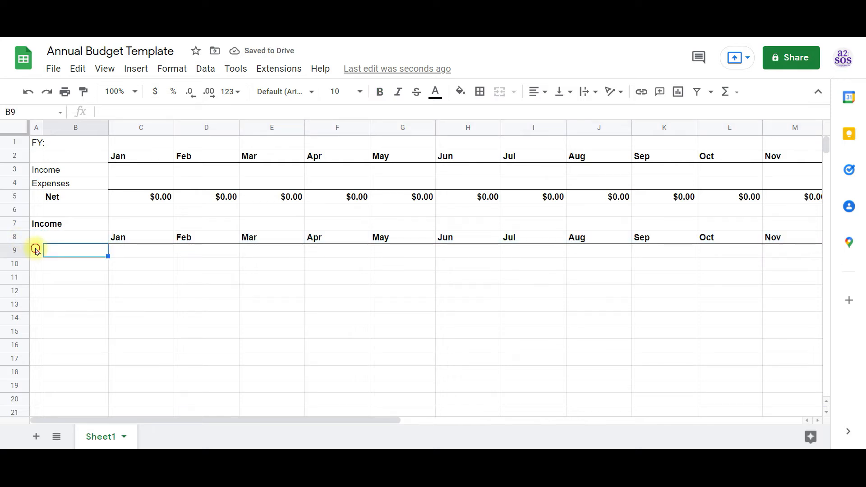
pyautogui.click(36, 250)
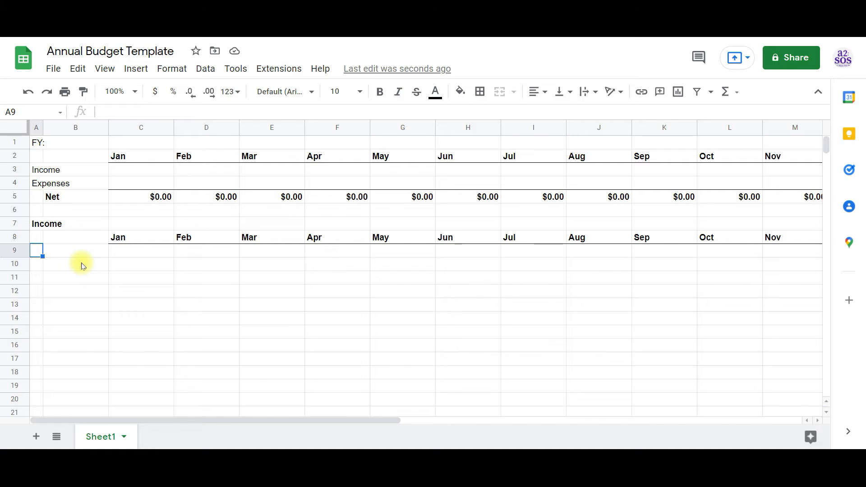
pyautogui.write('Wages')
pyautogui.press('Return')
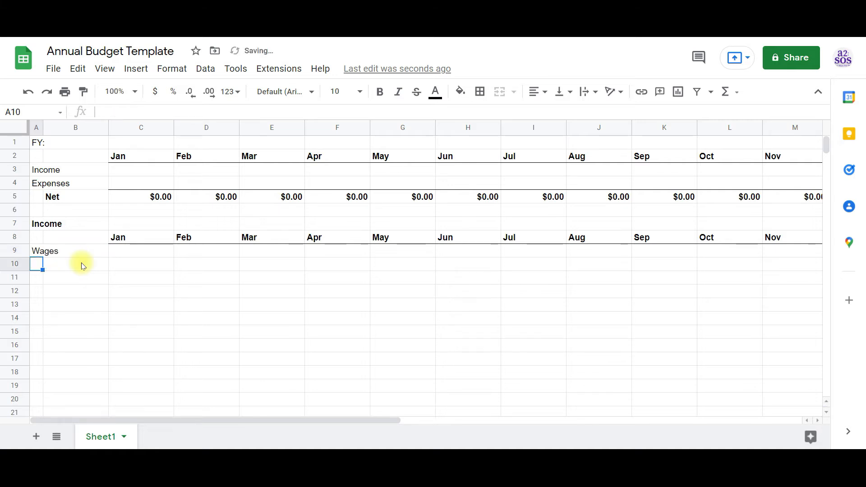
pyautogui.write('Interest')
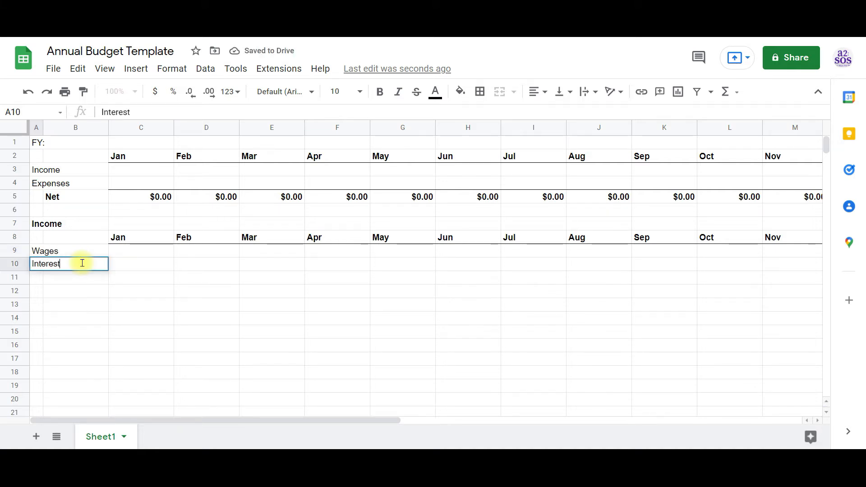
pyautogui.press('Return')
pyautogui.write('Gifts')
pyautogui.press('Return')
pyautogui.write('Dividends')
pyautogui.press('Return')
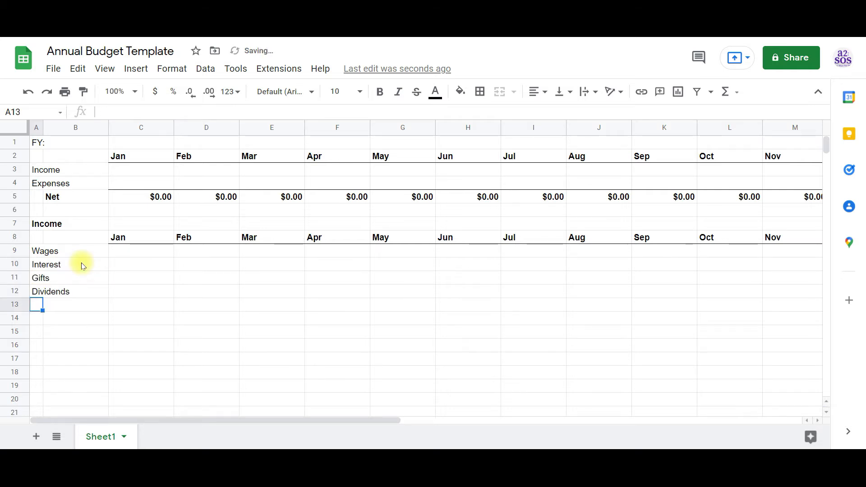
pyautogui.write('Other')
pyautogui.press('Return')
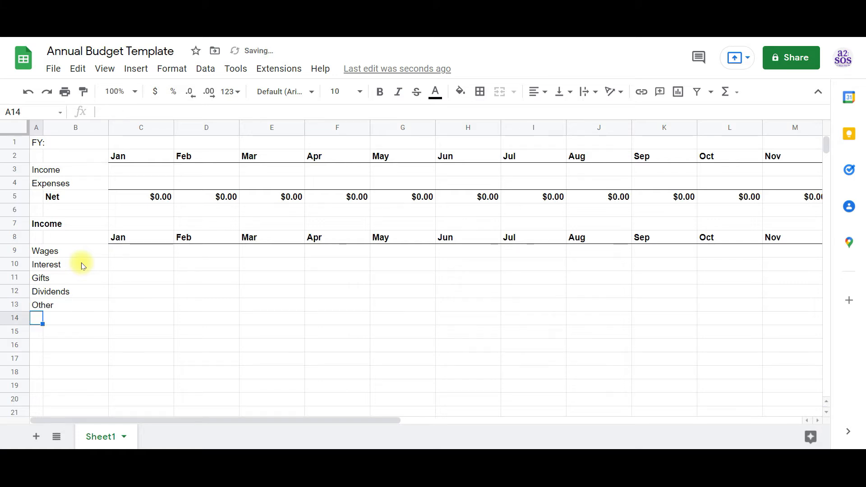
# - Label cell B14 Total, below the income categories
pyautogui.press('Right')
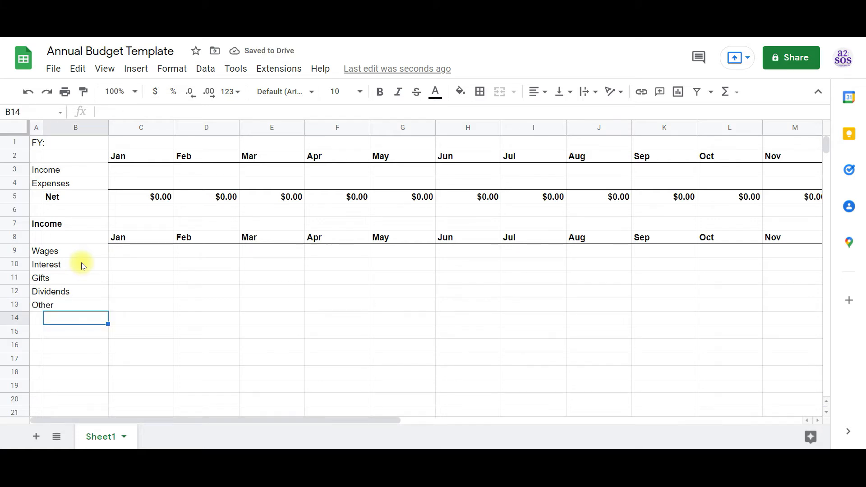
pyautogui.write('Total')
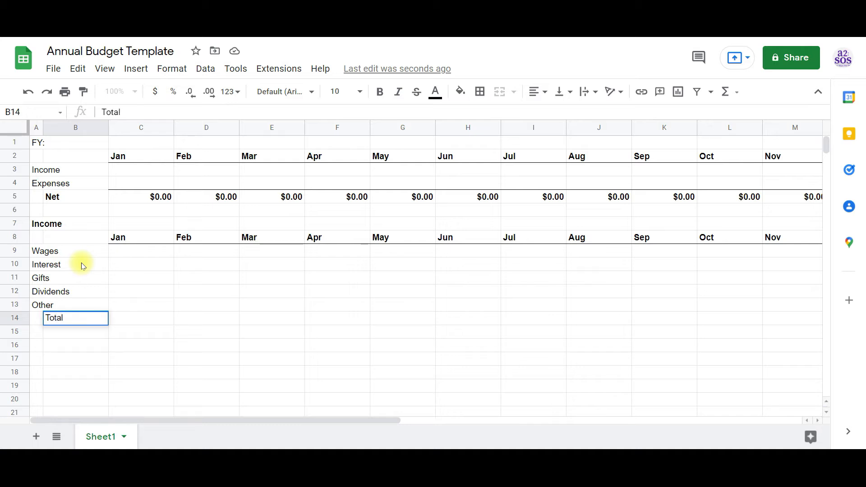
pyautogui.press('Tab')
# - Add a bottom border under the Other row across cells C13 through O13
pyautogui.click(136, 306)
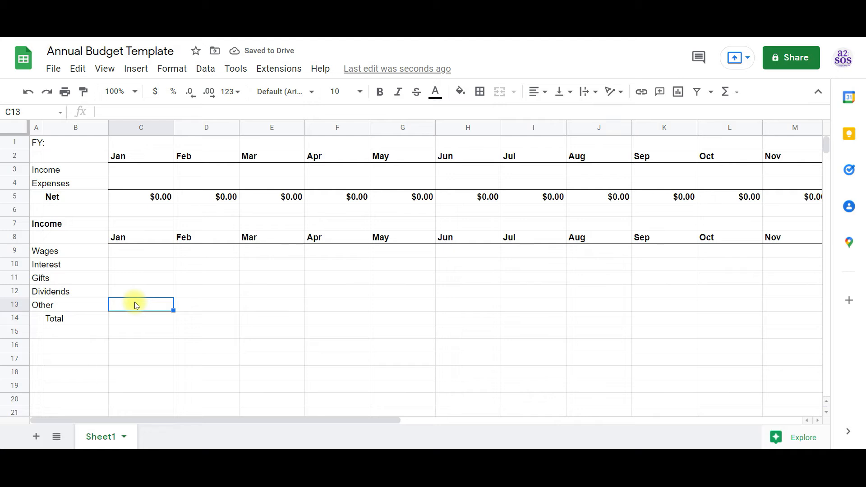
pyautogui.hotkey('shift', 'Right')
pyautogui.hotkey('shift', 'Right')
pyautogui.hotkey('shift', 'Right')
pyautogui.hotkey('shift', 'Right')
pyautogui.hotkey('shift', 'Right')
pyautogui.hotkey('shift', 'Right')
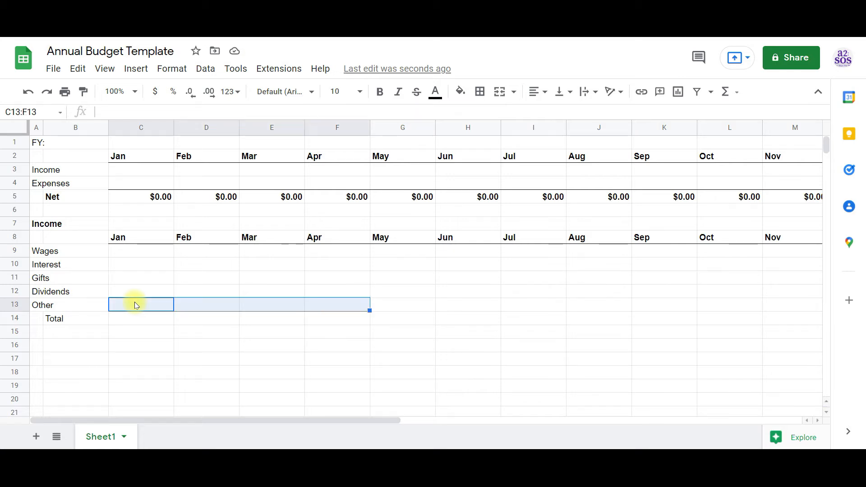
pyautogui.hotkey('shift', 'Right')
pyautogui.hotkey('shift', 'Right')
pyautogui.hotkey('shift', 'Right')
pyautogui.hotkey('shift', 'Right')
pyautogui.hotkey('shift', 'Right')
pyautogui.hotkey('shift', 'Right')
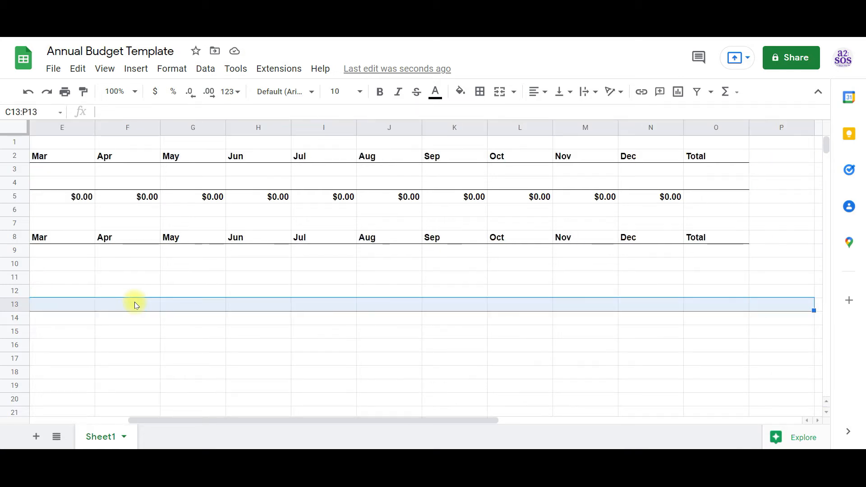
pyautogui.click(481, 92)
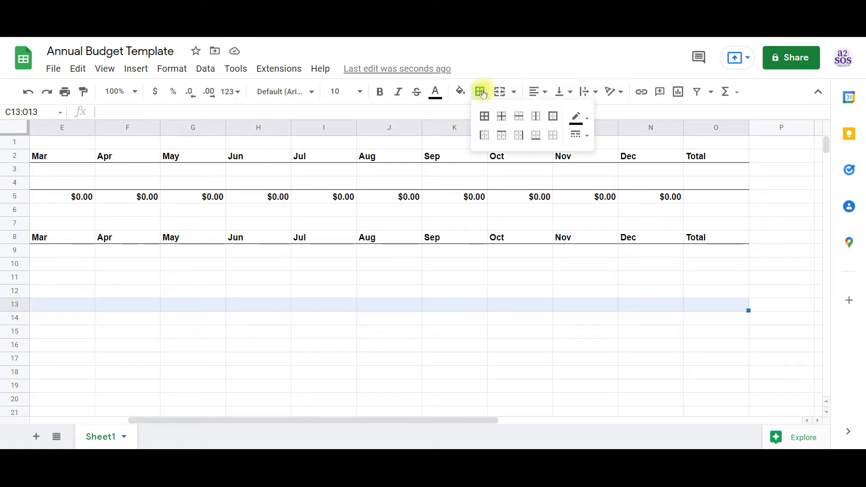
pyautogui.click(536, 135)
# - Enter the formula =SUM(C9:C13) in cell C14 for January's total income
pyautogui.click(68, 319)
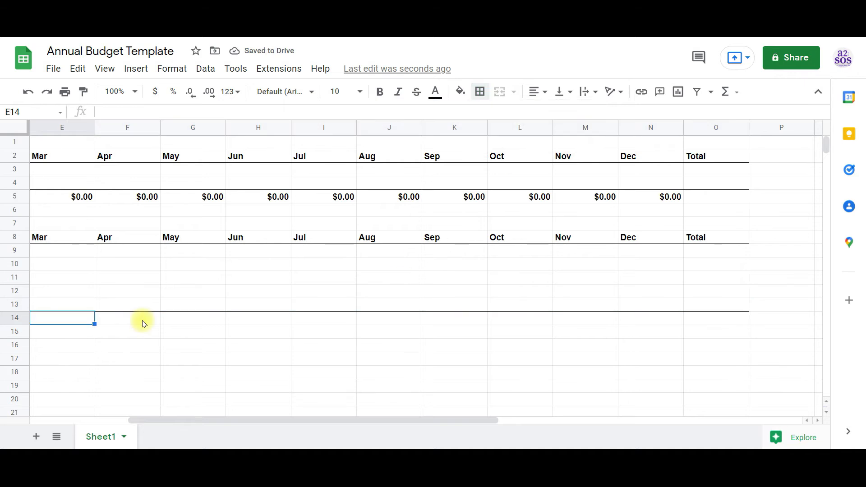
pyautogui.press('Left')
pyautogui.press('Left')
pyautogui.press('Left')
pyautogui.press('Left')
pyautogui.press('Right')
pyautogui.press('Right')
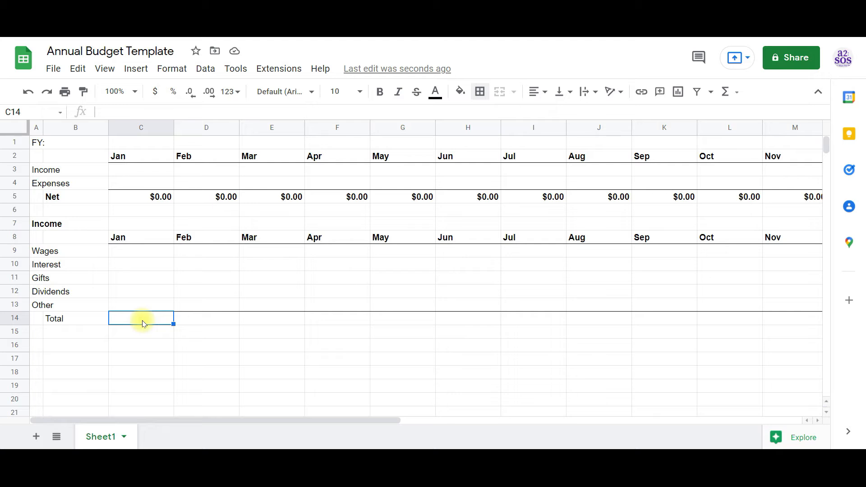
pyautogui.write('+')
pyautogui.press('BackSpace')
pyautogui.write('=')
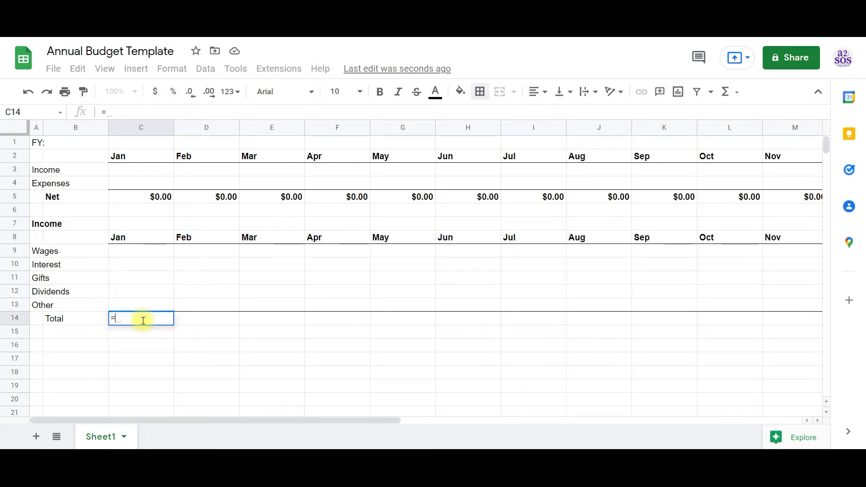
pyautogui.write('sum')
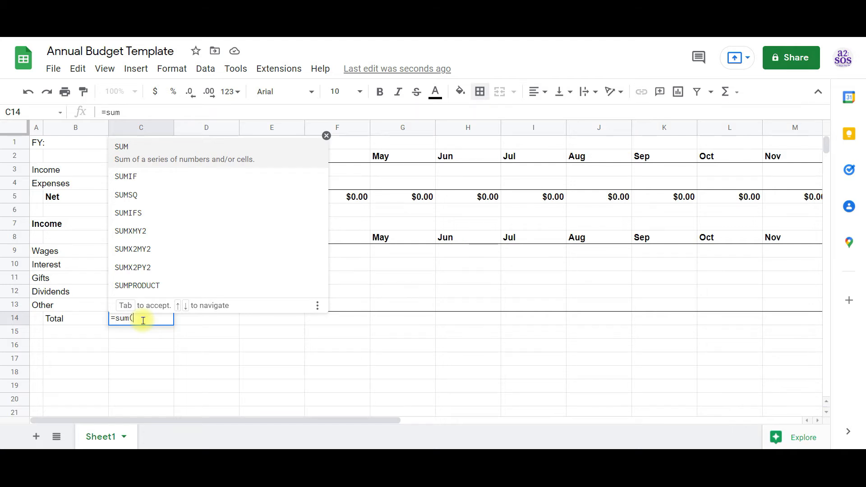
pyautogui.write('(')
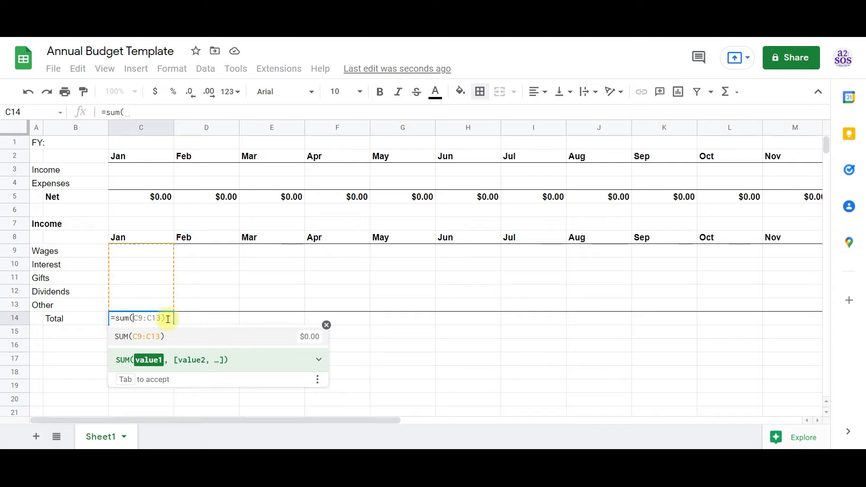
pyautogui.press('Tab')
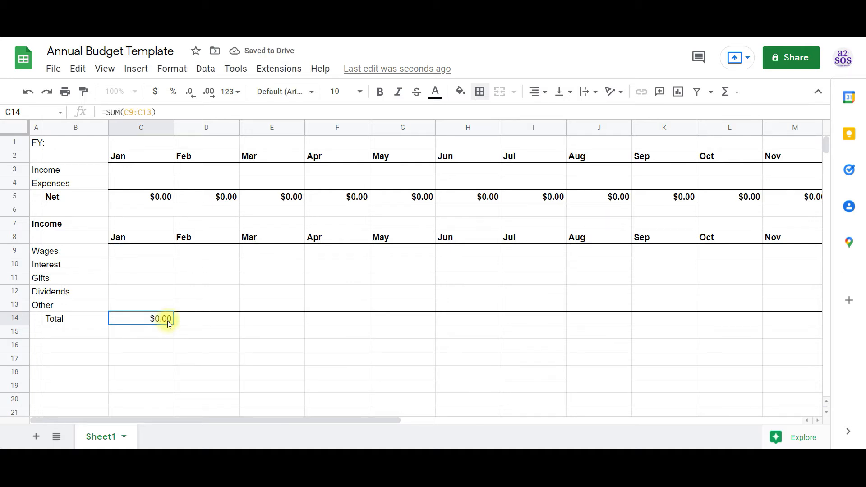
# - Copy the January income total formula from C14 into D14 through N14 for February to December
pyautogui.hotkey('ctrl', 'c')
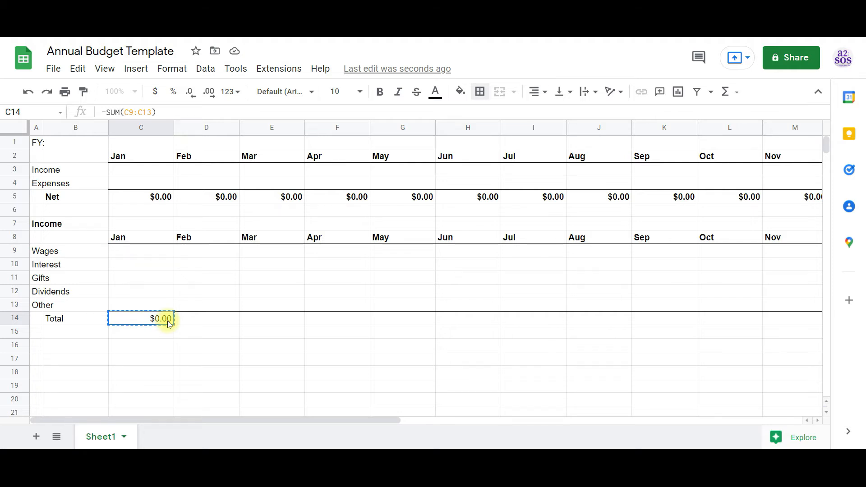
pyautogui.click(198, 323)
pyautogui.hotkey('shift', 'Right')
pyautogui.hotkey('shift', 'Right')
pyautogui.hotkey('shift', 'Right')
pyautogui.hotkey('shift', 'Right')
pyautogui.hotkey('shift', 'Right')
pyautogui.hotkey('shift', 'Right')
pyautogui.hotkey('shift', 'Right')
pyautogui.hotkey('shift', 'Right')
pyautogui.hotkey('shift', 'Right')
pyautogui.hotkey('shift', 'Right')
pyautogui.hotkey('shift', 'Right')
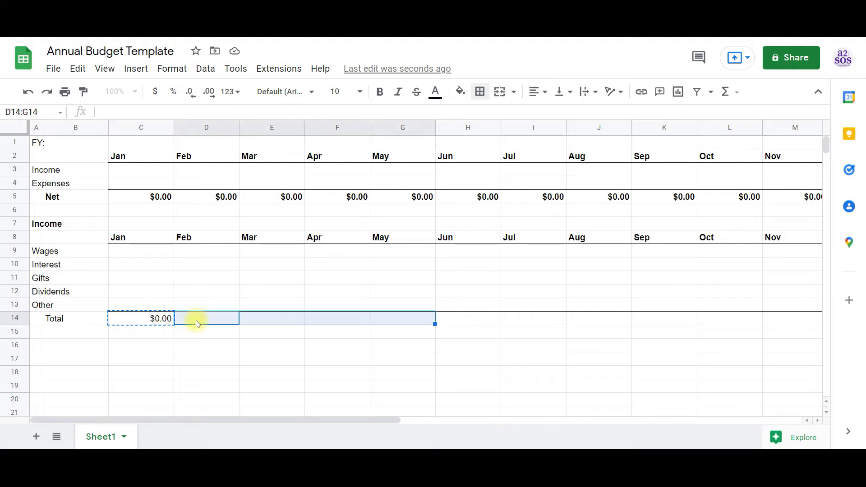
pyautogui.hotkey('shift', 'Left')
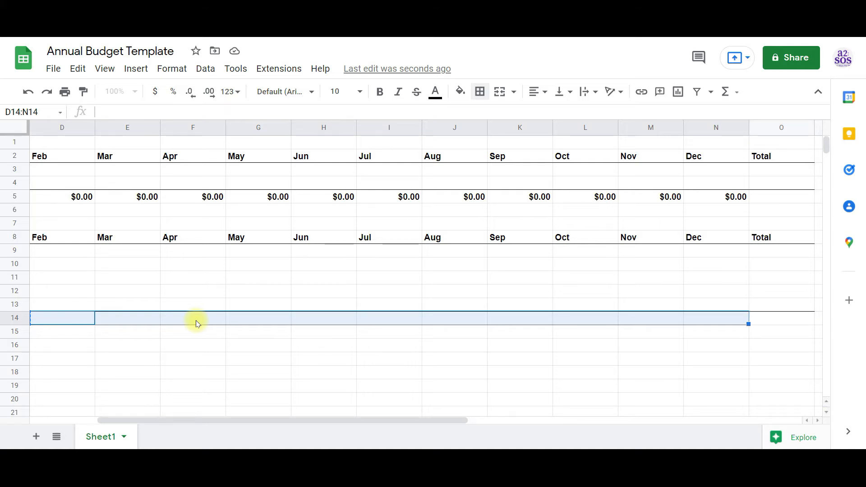
pyautogui.hotkey('ctrl', 'v')
# - Check the income total formulas in row 14 across the monthly columns
pyautogui.hotkey('ctrl', 'Left')
pyautogui.press('Right')
pyautogui.press('Right')
pyautogui.press('Right')
pyautogui.press('Right')
pyautogui.press('Right')
pyautogui.press('Right')
pyautogui.press('Right')
pyautogui.press('Right')
pyautogui.press('Right')
pyautogui.press('Right')
pyautogui.press('Right')
pyautogui.press('Right')
pyautogui.press('Left')
pyautogui.press('Left')
pyautogui.press('Left')
pyautogui.press('Left')
pyautogui.press('Left')
pyautogui.press('Left')
pyautogui.press('Left')
pyautogui.press('Left')
pyautogui.press('Left')
pyautogui.press('Left')
pyautogui.press('Left')
pyautogui.press('Left')
pyautogui.press('Left')
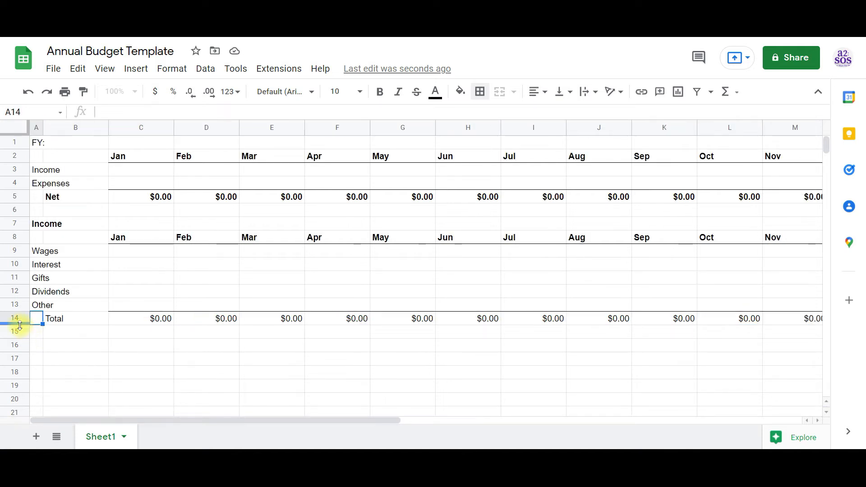
# - Make the whole of income Total row 14 bold
pyautogui.click(15, 319)
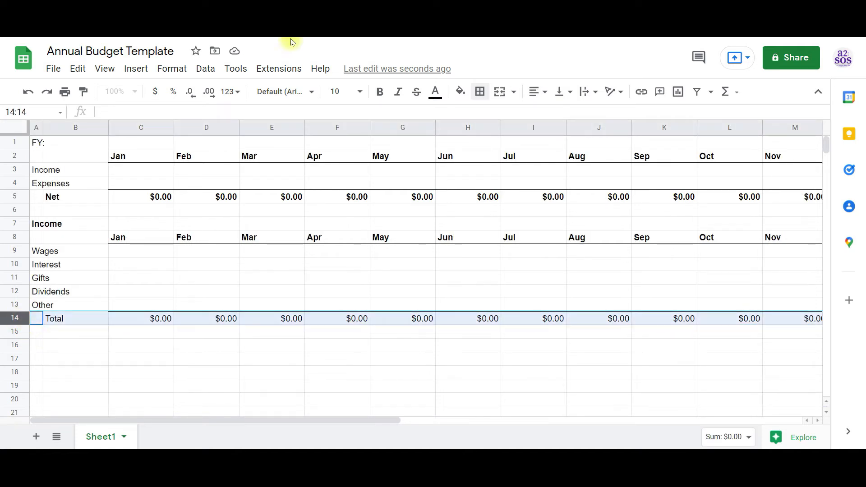
pyautogui.click(380, 92)
pyautogui.click(77, 318)
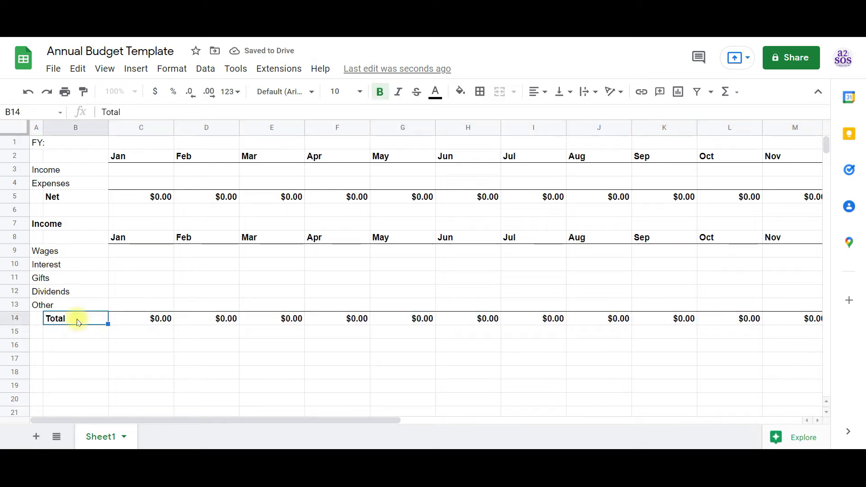
# - Enter the bold section heading Expenses in cell A16, below the income totals
pyautogui.press('Left')
pyautogui.press('Down')
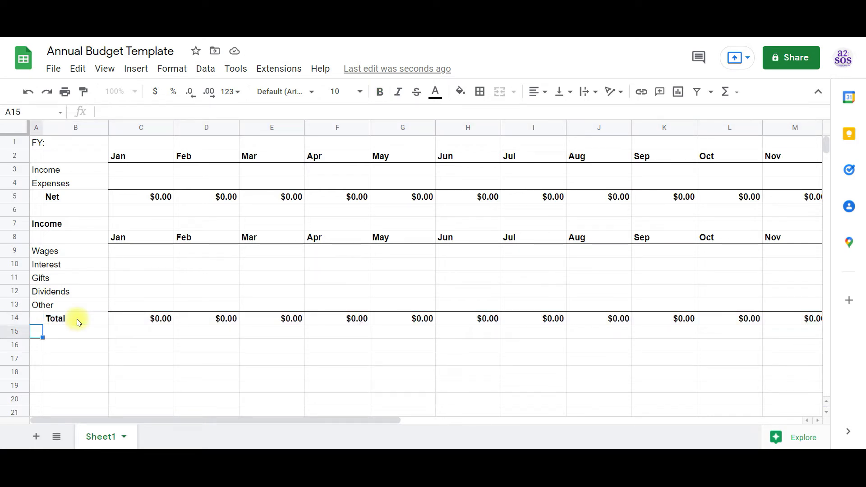
pyautogui.press('Down')
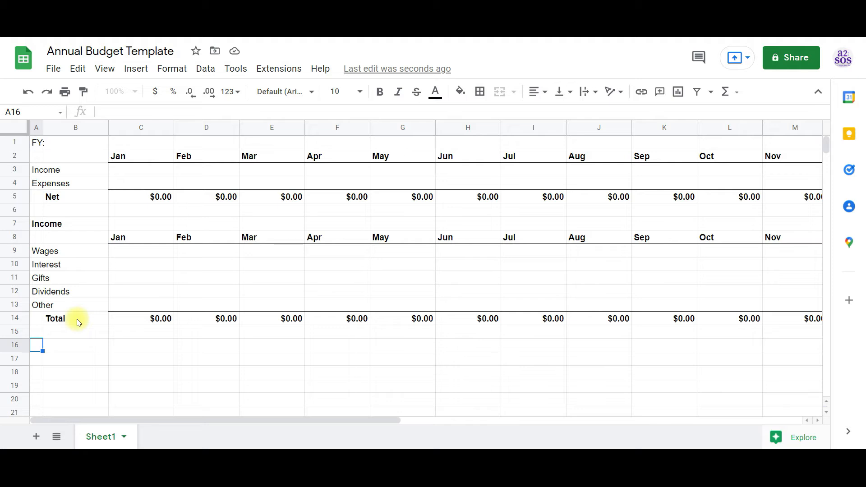
pyautogui.click(380, 92)
pyautogui.write('E')
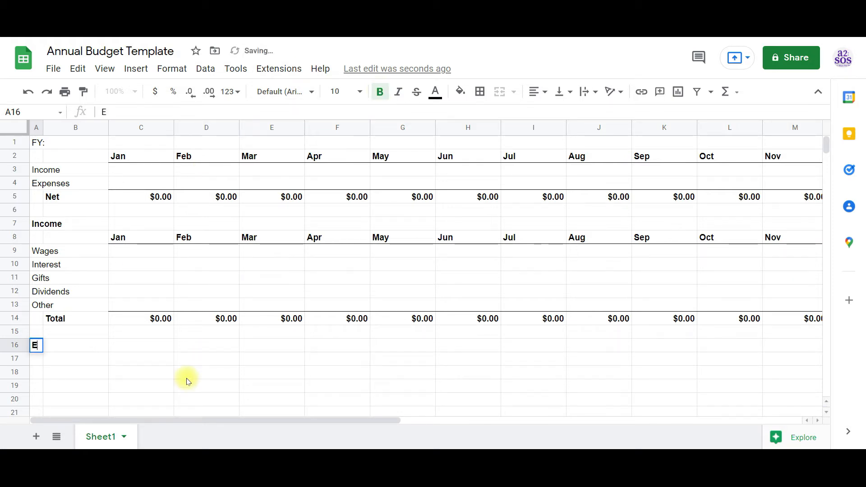
pyautogui.write('xpenses')
pyautogui.press('Return')
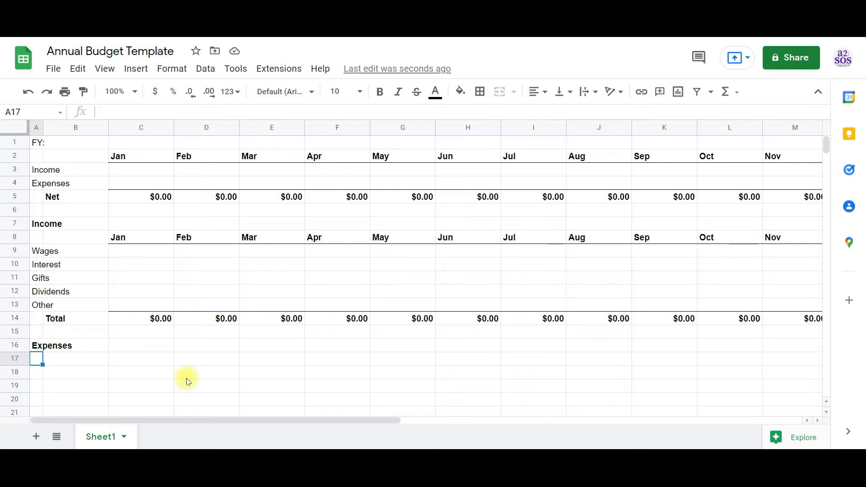
# - Copy the month header row 8 from the income section into row 17 under the Expenses heading
pyautogui.click(36, 346)
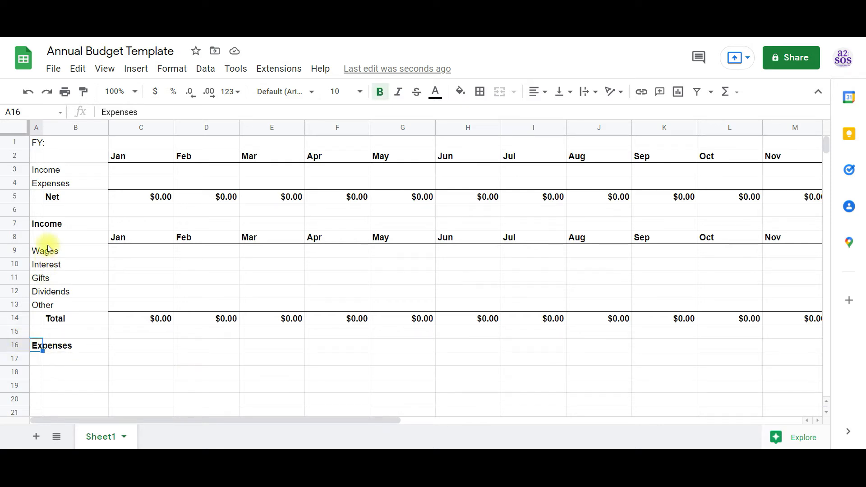
pyautogui.click(17, 239)
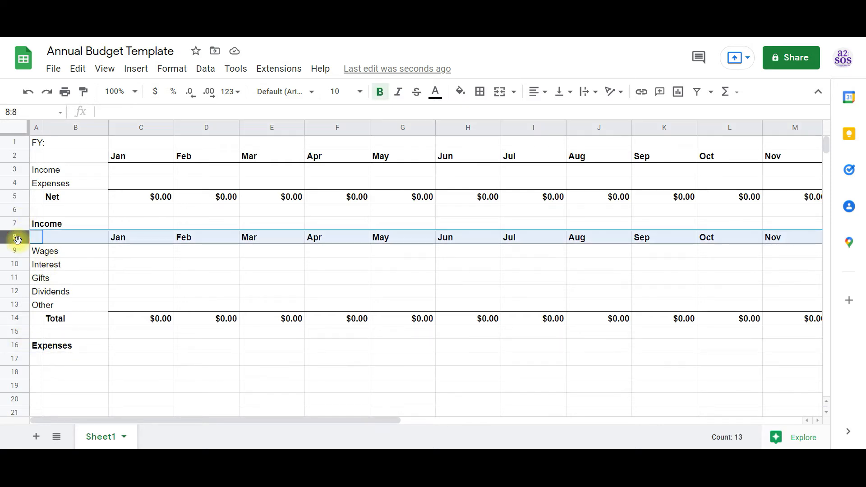
pyautogui.hotkey('ctrl', 'c')
pyautogui.click(15, 360)
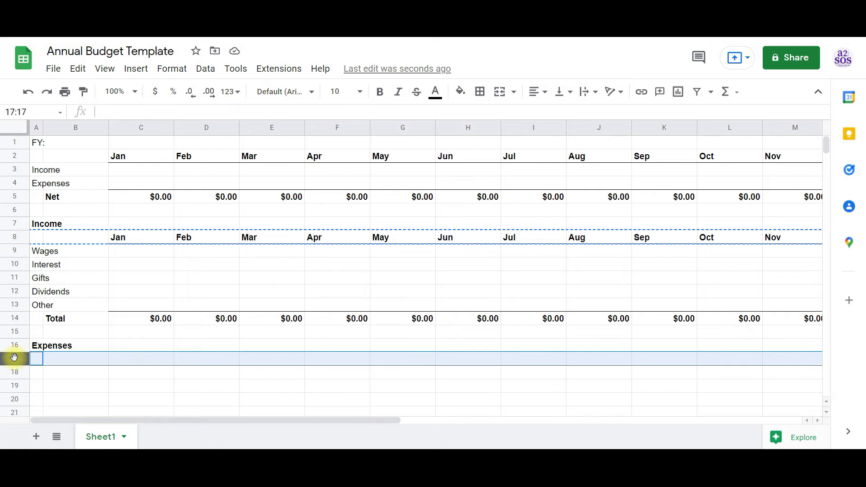
pyautogui.hotkey('ctrl', 'v')
# - Enter Home as the first expense category in cell A18
pyautogui.press('Down')
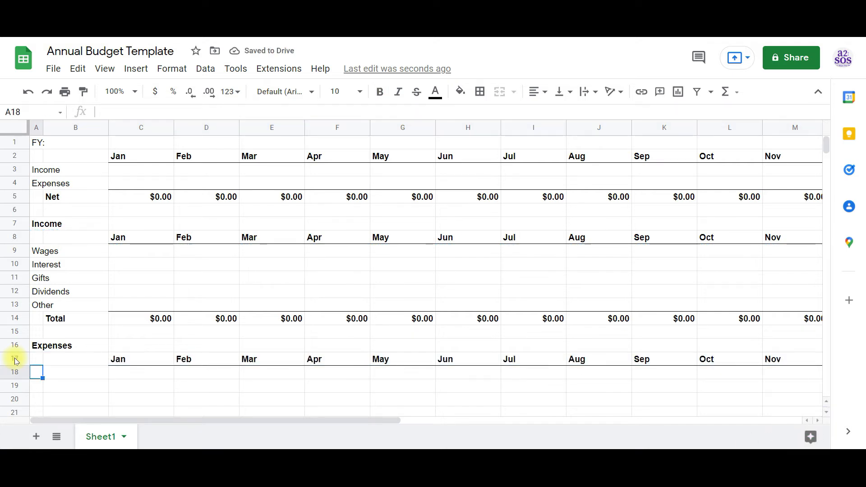
pyautogui.write('HOme')
pyautogui.press('BackSpace')
pyautogui.press('BackSpace')
pyautogui.press('BackSpace')
pyautogui.write('ome')
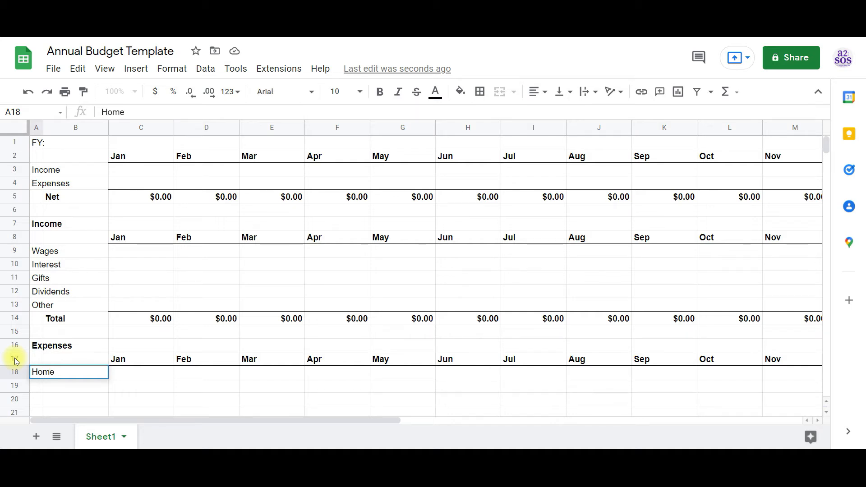
pyautogui.press('Return')
pyautogui.press('Up')
pyautogui.press('Down')
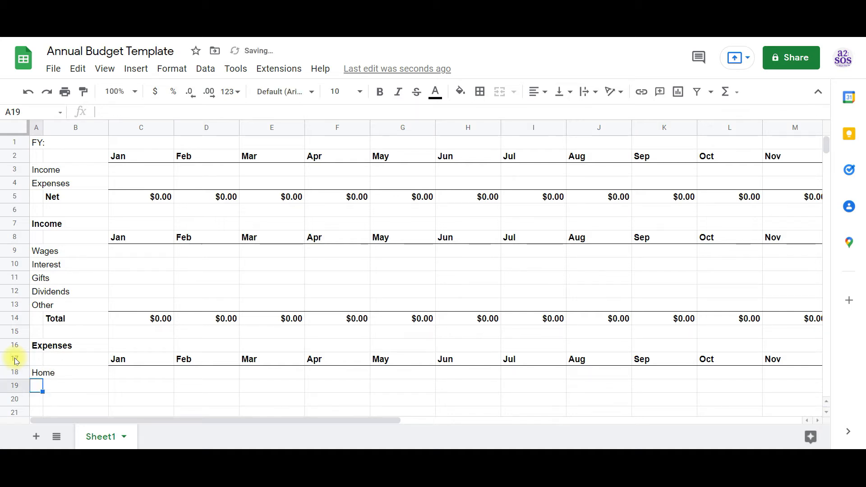
# - Enter Mortgage/Rent as the first Home subcategory in cell B19
pyautogui.press('Right')
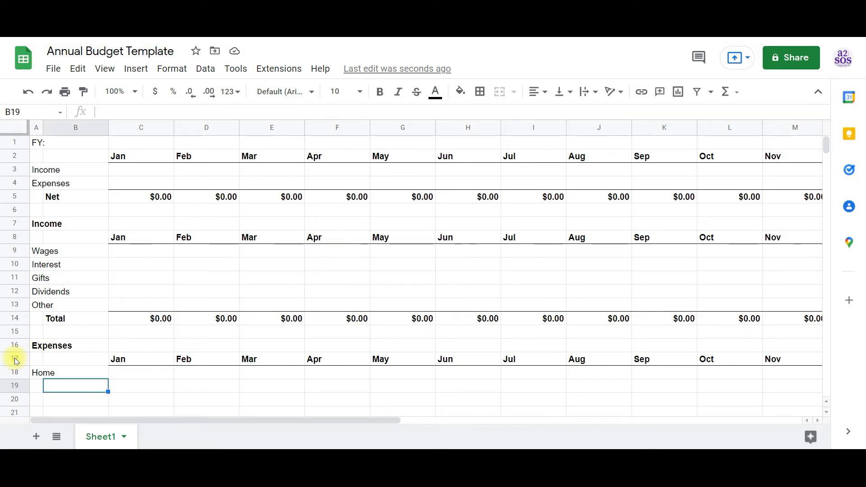
pyautogui.write('Mortag')
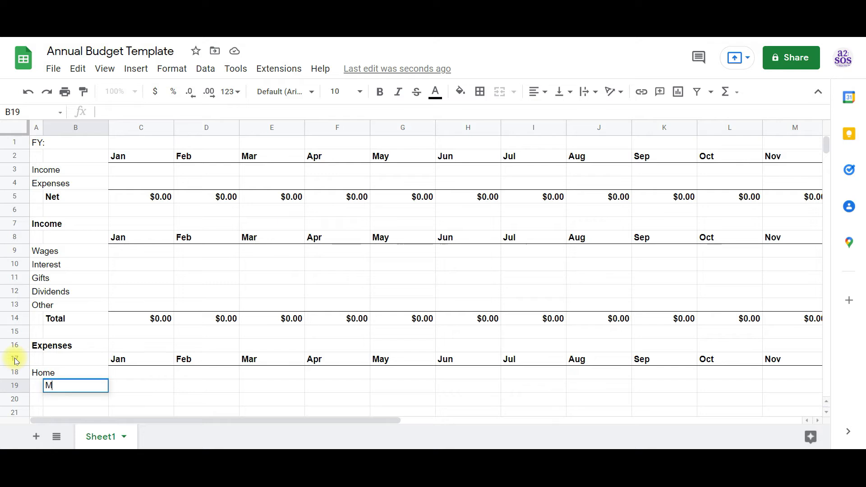
pyautogui.press('BackSpace')
pyautogui.press('BackSpace')
pyautogui.write('gage')
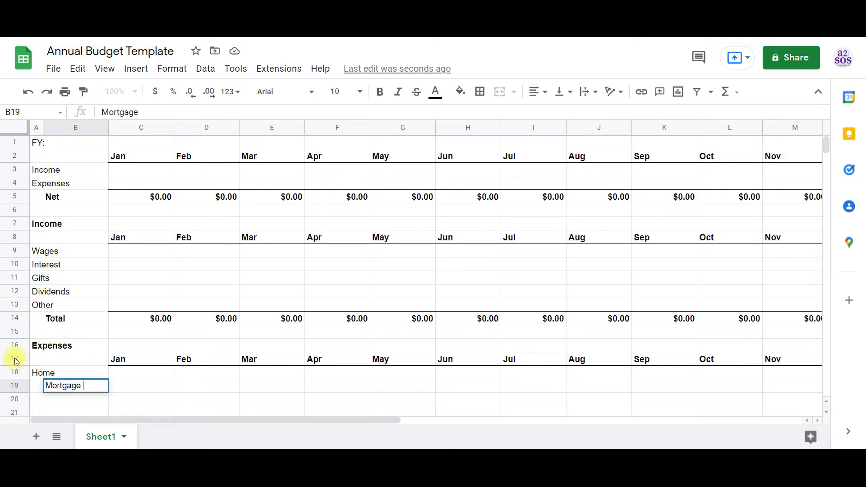
pyautogui.write('/Rent')
pyautogui.press('Return')
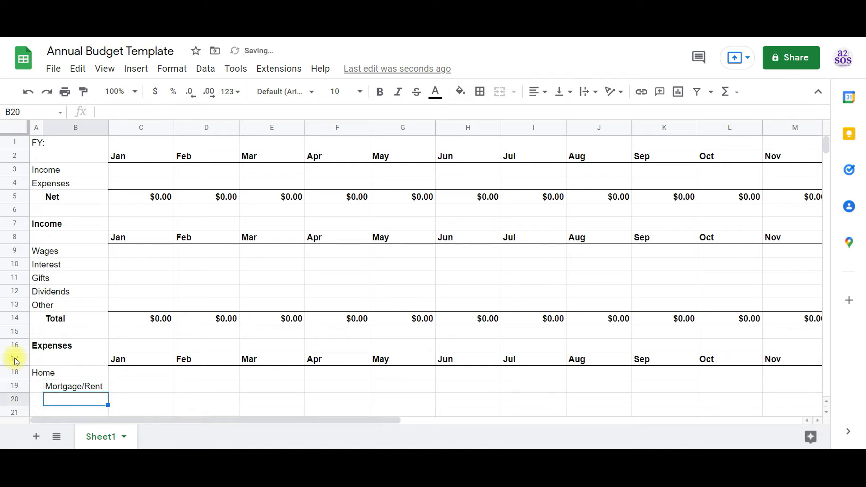
# - Add the Home subcategories Property Taxes in B20 and Lawn/Garden in B21
pyautogui.write('Pro')
pyautogui.press('BackSpace')
pyautogui.write('operty')
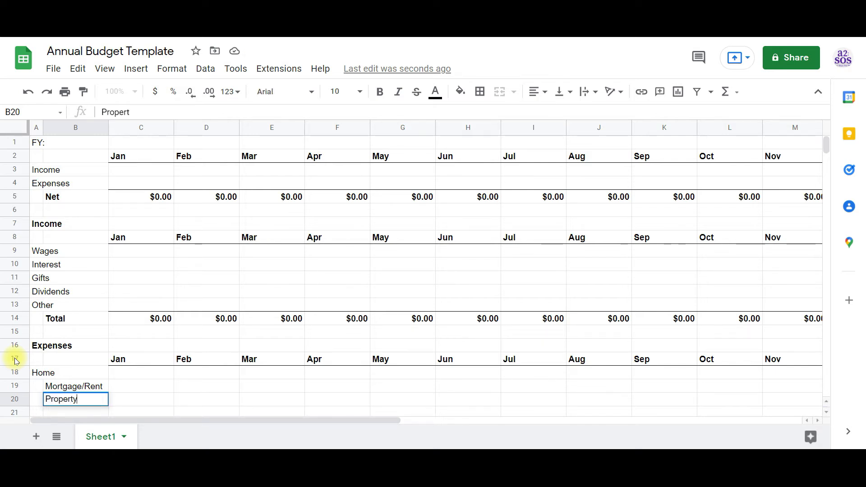
pyautogui.write(' Taxes')
pyautogui.press('Return')
pyautogui.write('La')
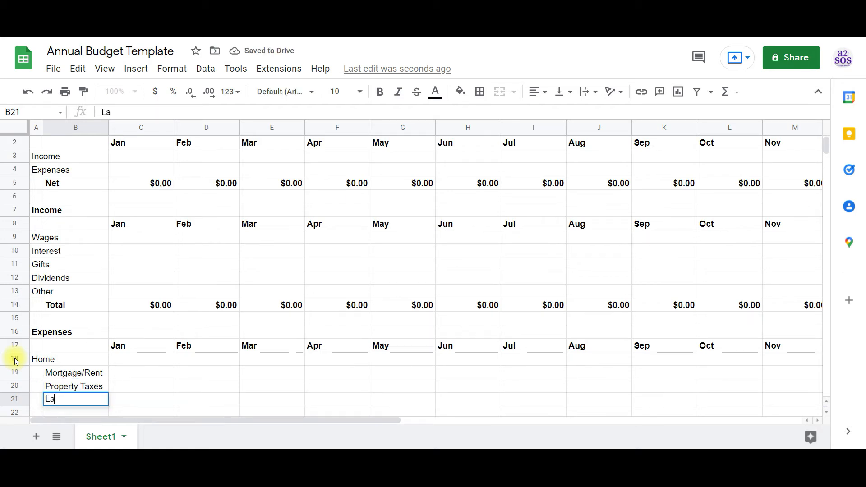
pyautogui.write('wn/Garden')
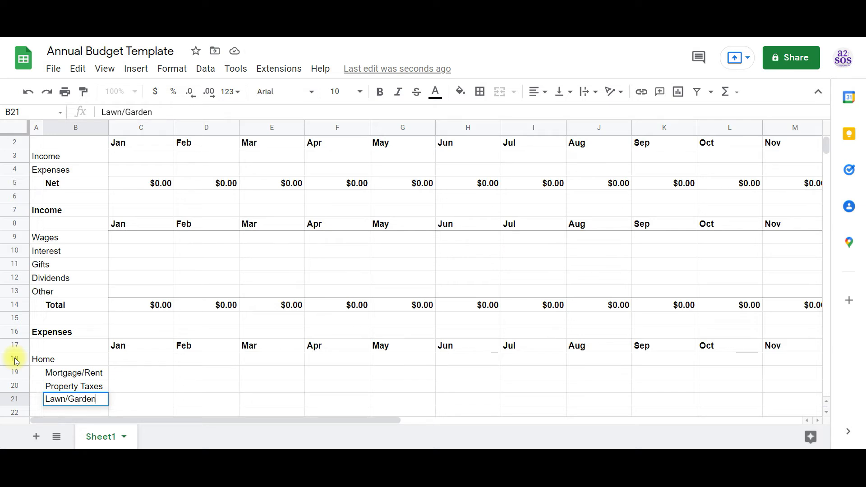
pyautogui.press('Return')
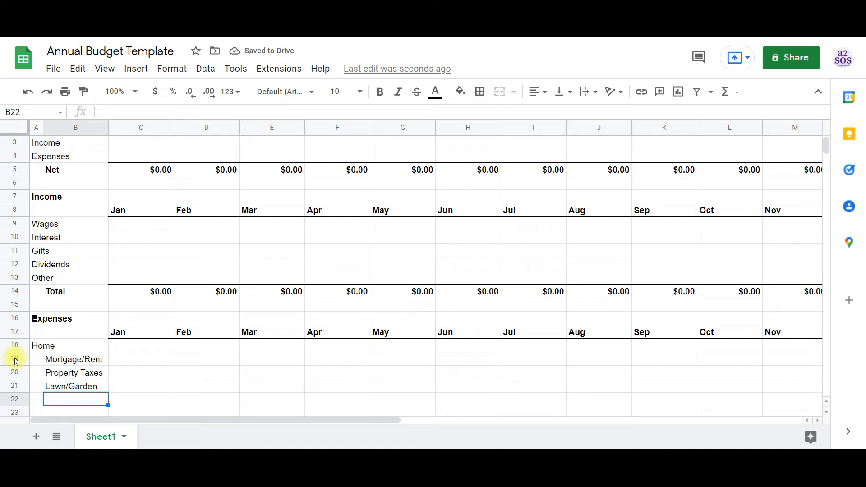
# - Fill cells B22 to B24 with the Home subcategories Maintenance, Improvements and Other
pyautogui.write('Maintenance')
pyautogui.press('Return')
pyautogui.write('Improvements')
pyautogui.press('Return')
pyautogui.write('Other')
pyautogui.press('Return')
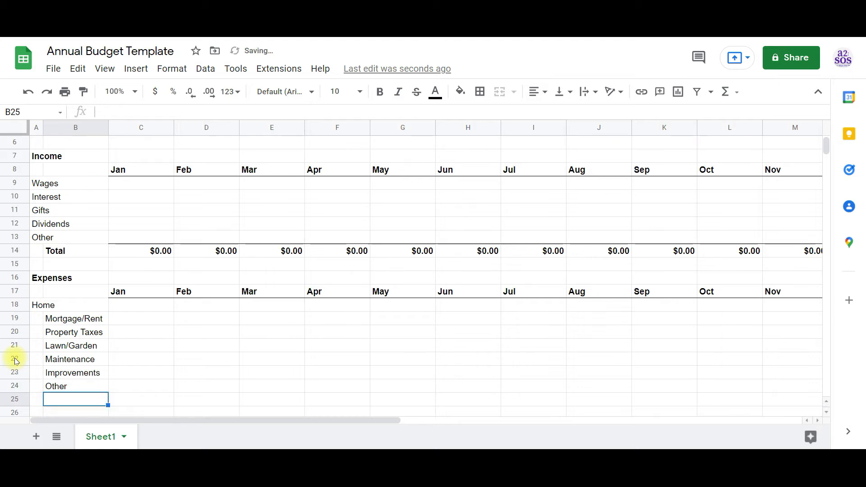
# - Enter Utilities as the second expense category in cell A25
pyautogui.press('Left')
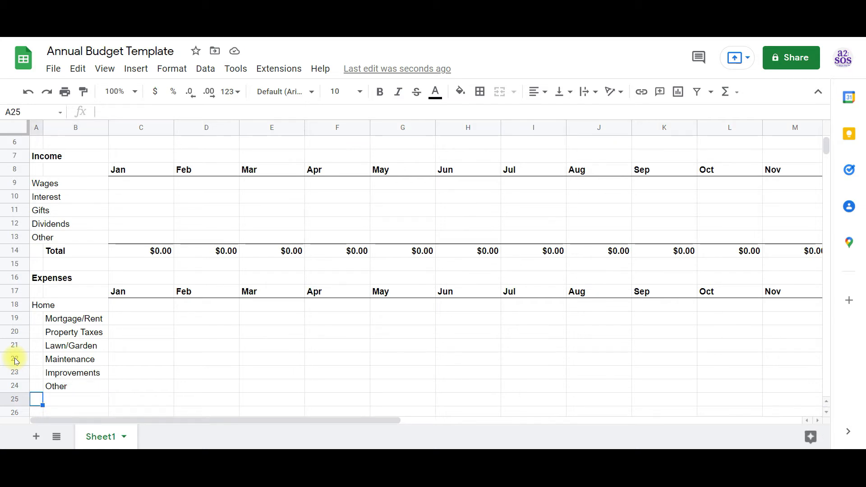
pyautogui.write('Utilities')
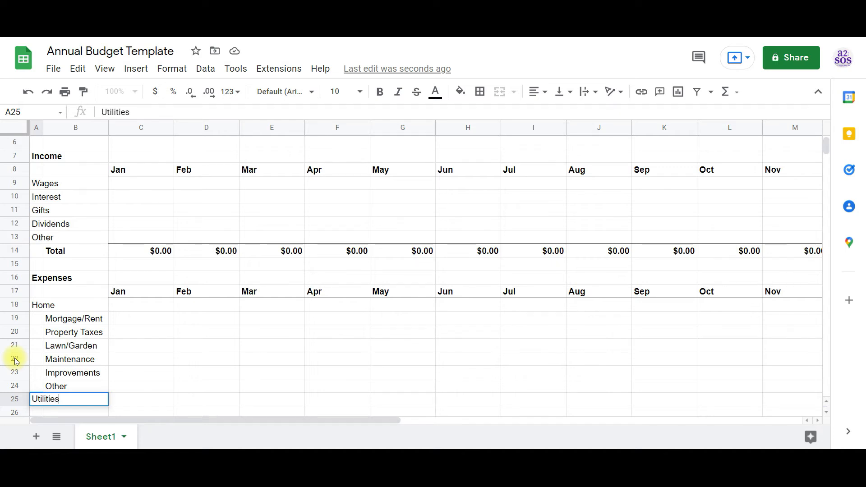
pyautogui.press('Return')
# - Enter Cable/Internet/Tv as the first Utilities subcategory in cell B26
pyautogui.press('Tab')
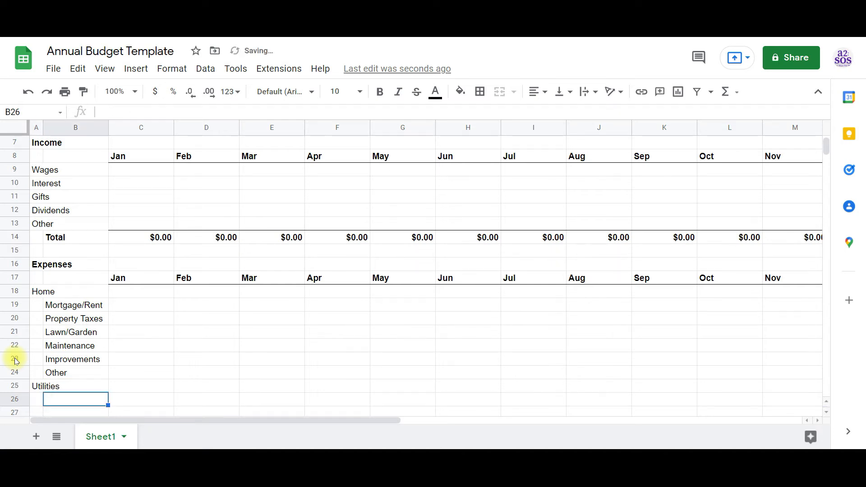
pyautogui.write('Ca')
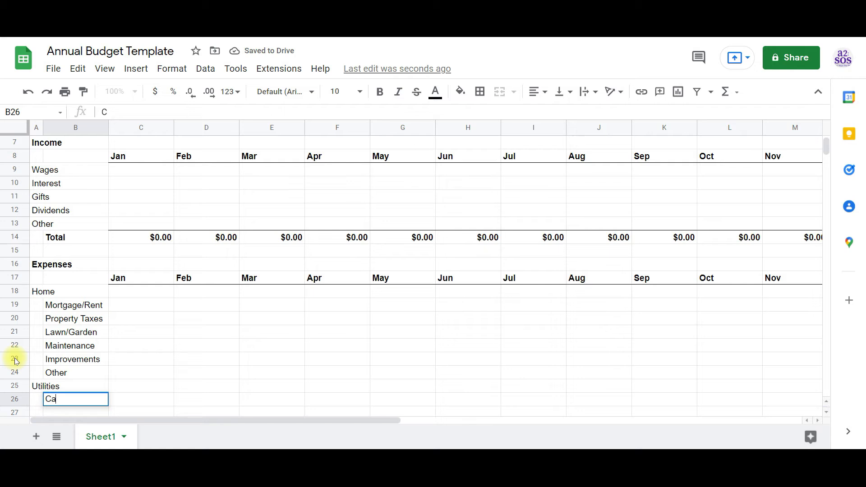
pyautogui.write('ble/Internet')
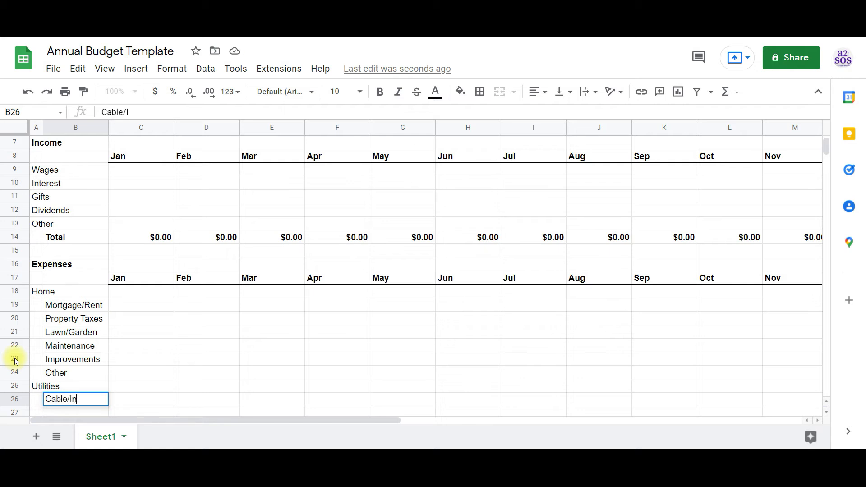
pyautogui.press('Return')
pyautogui.press('Up')
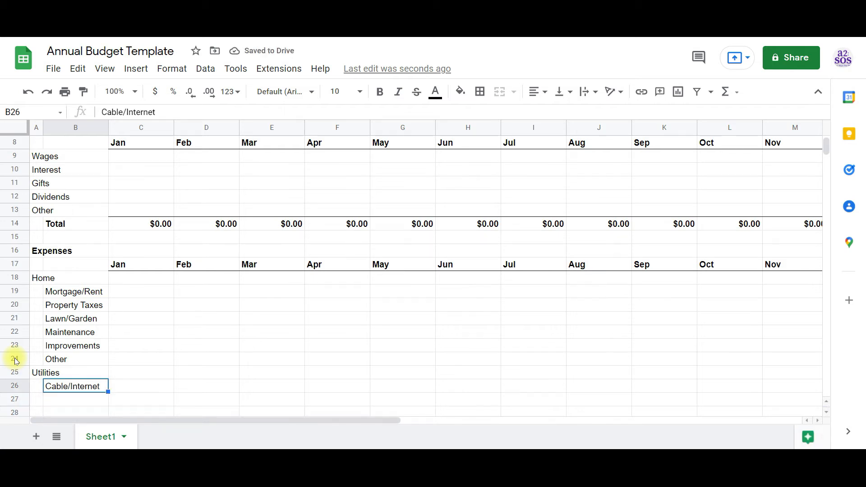
pyautogui.click(185, 110)
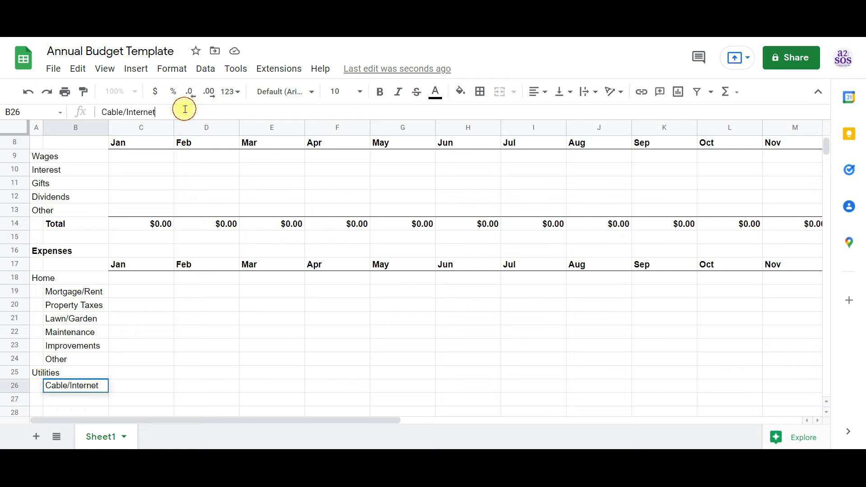
pyautogui.write('/TV')
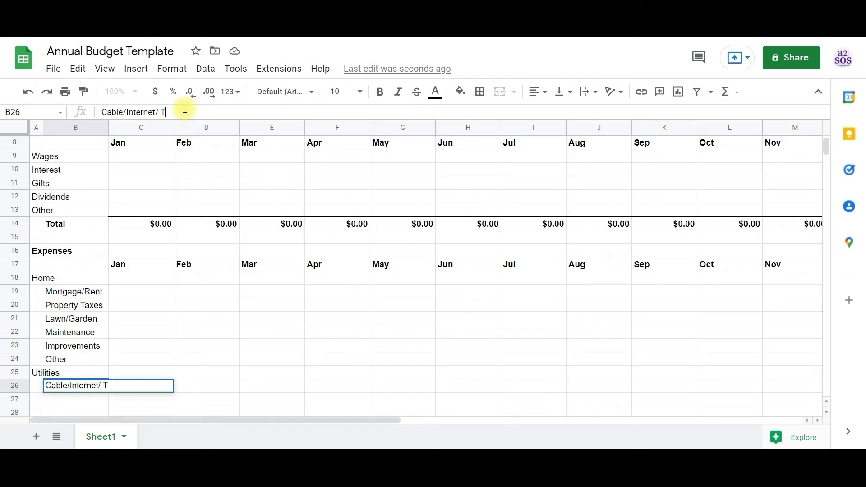
pyautogui.press('BackSpace')
pyautogui.press('BackSpace')
pyautogui.write('Tv')
pyautogui.press('Return')
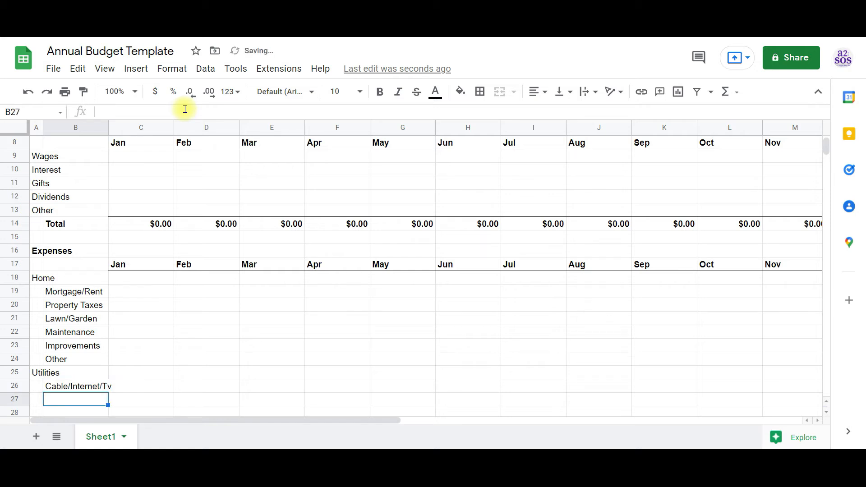
# - List Oil, Gas and Electricity as Utilities subcategories in cells B27 to B29
pyautogui.write('Oil')
pyautogui.press('Return')
pyautogui.write('Gas')
pyautogui.press('Return')
pyautogui.write('Elect')
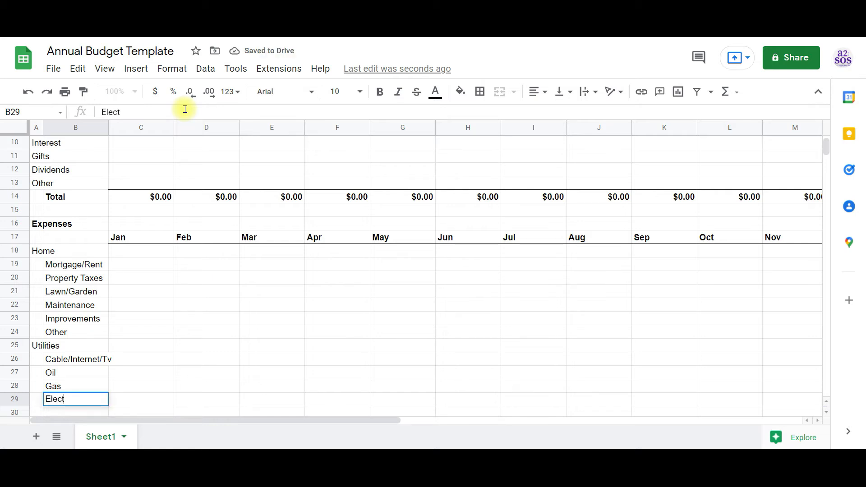
pyautogui.write('ricity')
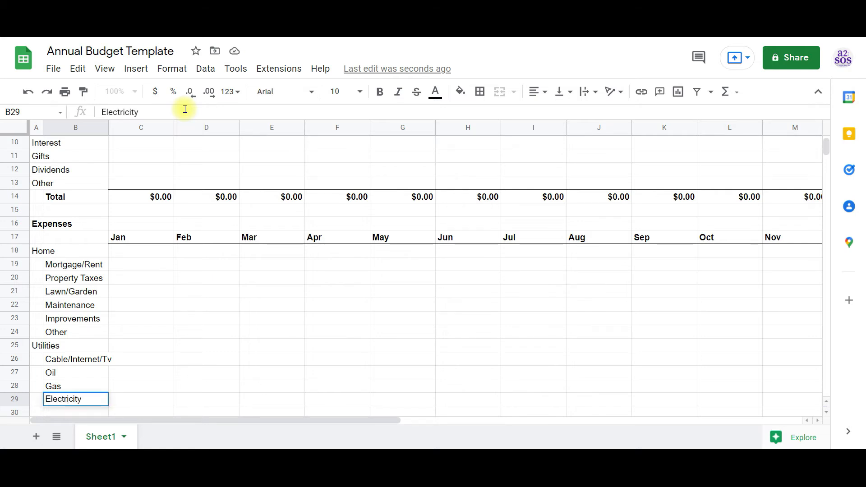
pyautogui.press('Return')
# - Complete the Utilities subcategories with Tel./Cell, Water, Trash and Other in cells B30 to B33
pyautogui.write('Tell')
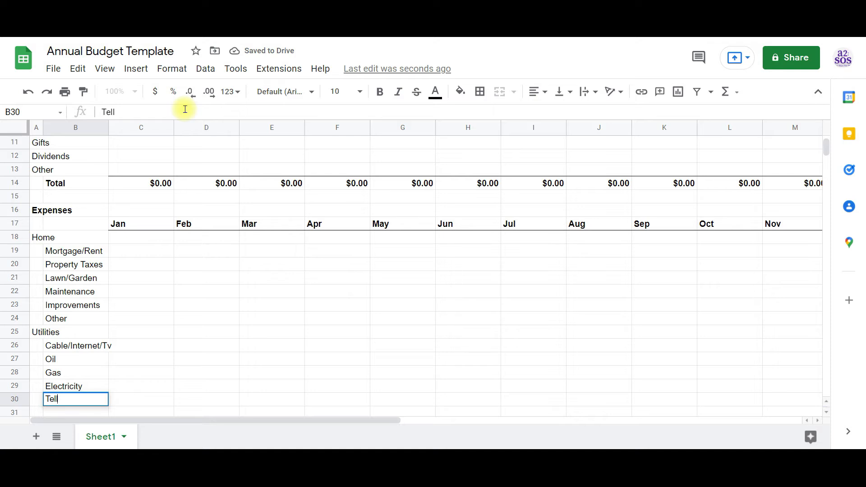
pyautogui.write('./Cell')
pyautogui.press('Return')
pyautogui.write('Water')
pyautogui.press('Return')
pyautogui.write('Trash')
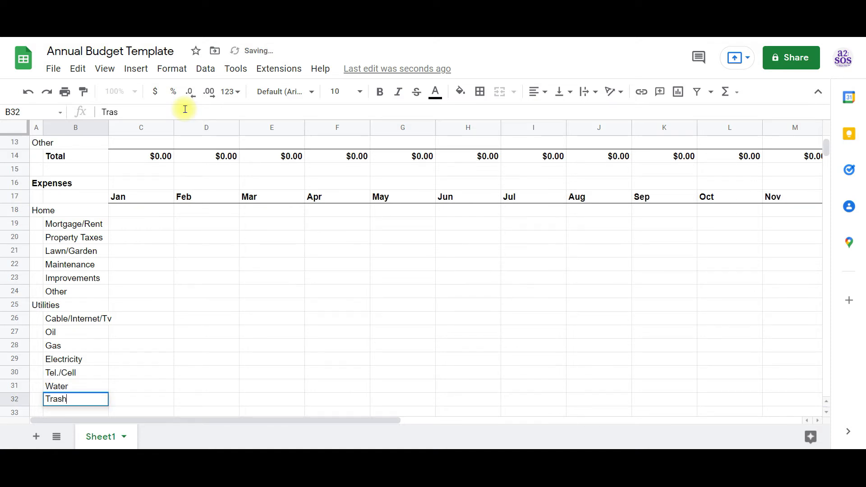
pyautogui.press('Return')
pyautogui.write('Ot')
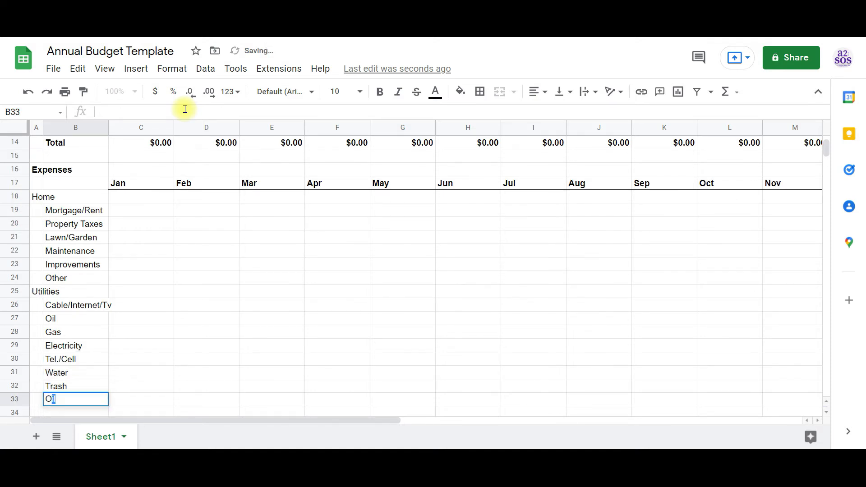
pyautogui.write('her')
pyautogui.press('Return')
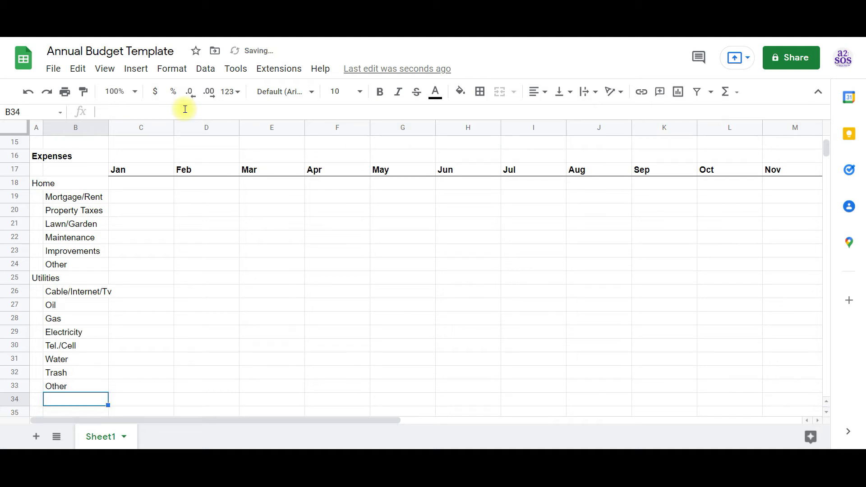
pyautogui.press('Left')
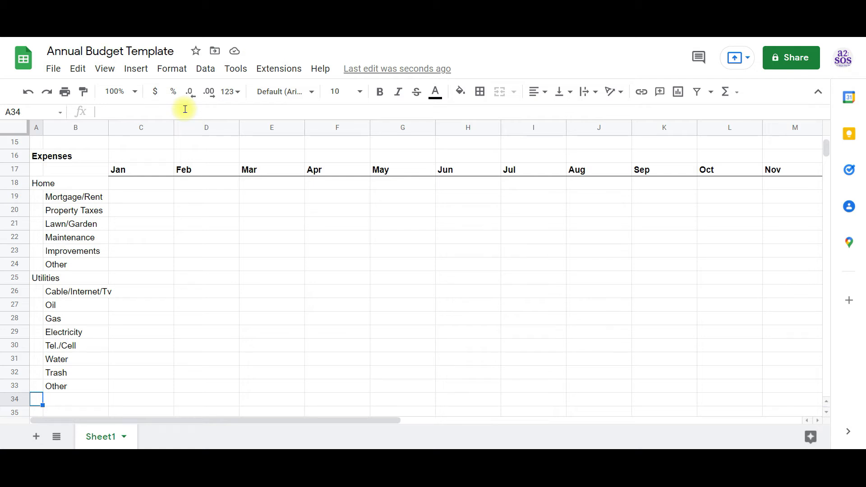
# - Enter Insurance as the third expense category in cell A34
pyautogui.write('Insur')
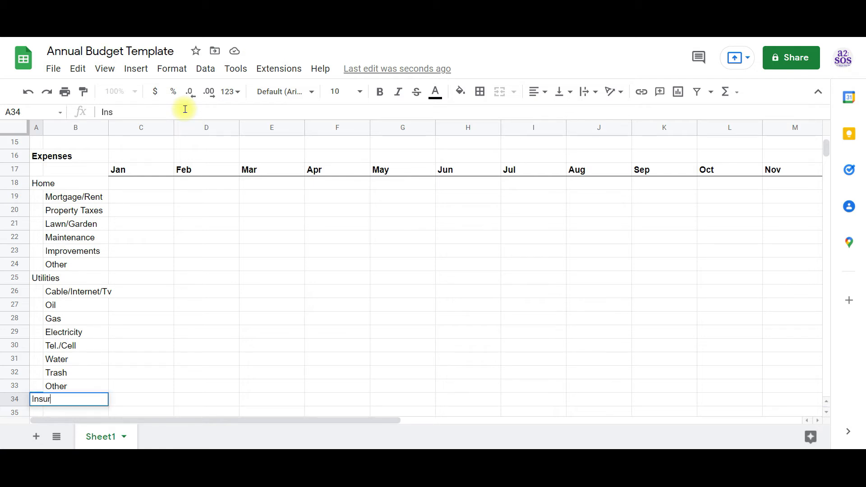
pyautogui.write('ance')
pyautogui.press('Return')
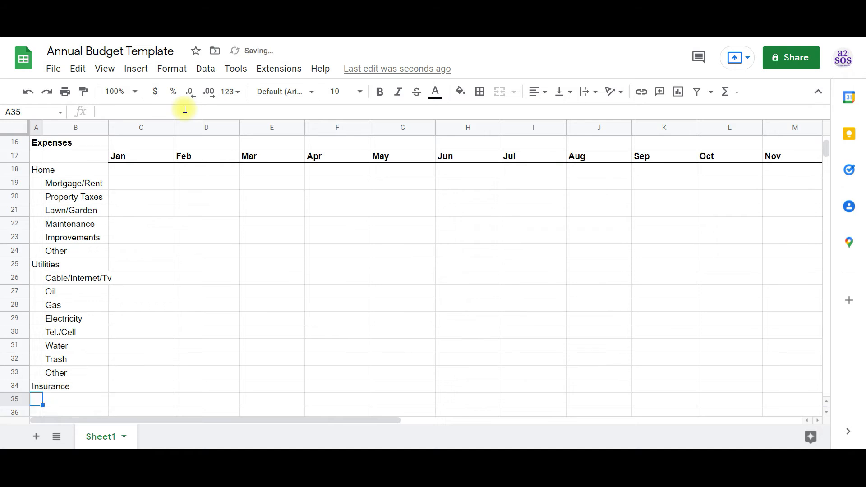
# - List Car and Home as the first Insurance subcategories in cells B35 and B36
pyautogui.press('Tab')
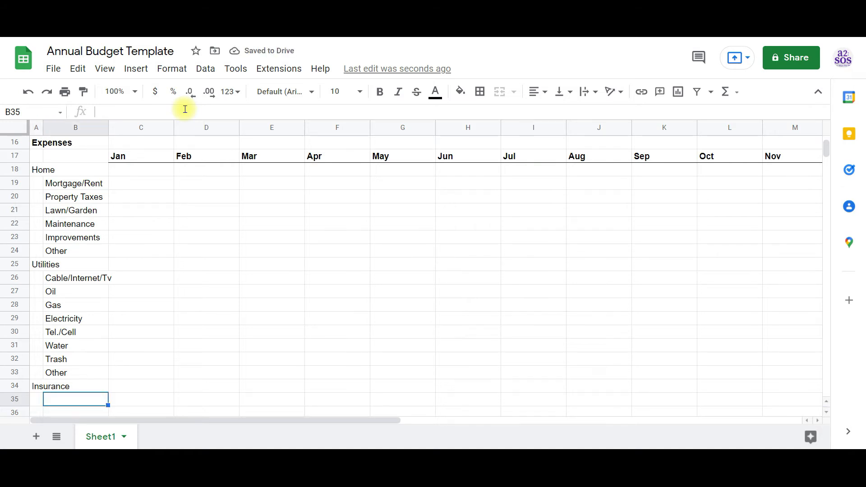
pyautogui.write('Cash')
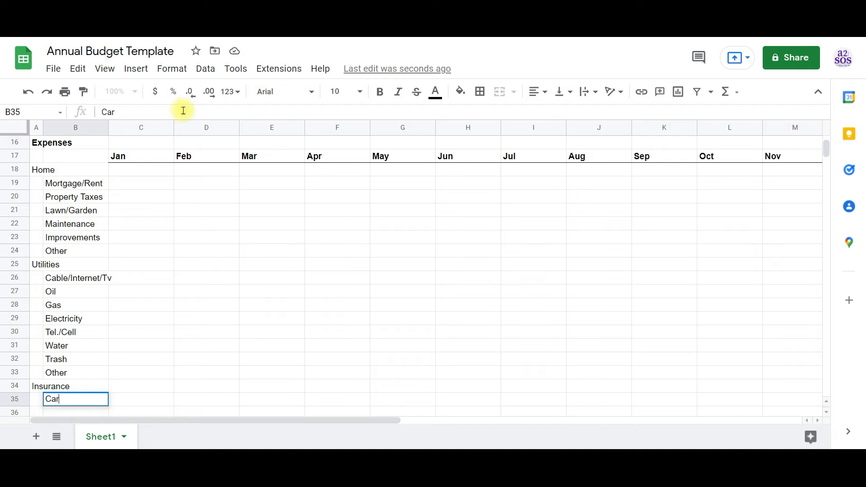
pyautogui.press('BackSpace')
pyautogui.press('BackSpace')
pyautogui.write('r')
pyautogui.press('Return')
pyautogui.write('Home')
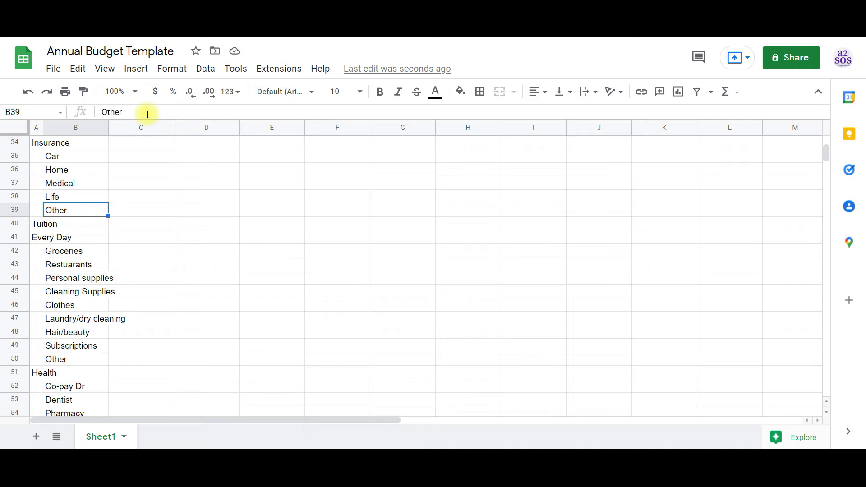
# - Review the expense categories and subcategories from Tuition in row 40 down to the Total row
pyautogui.press('Return')
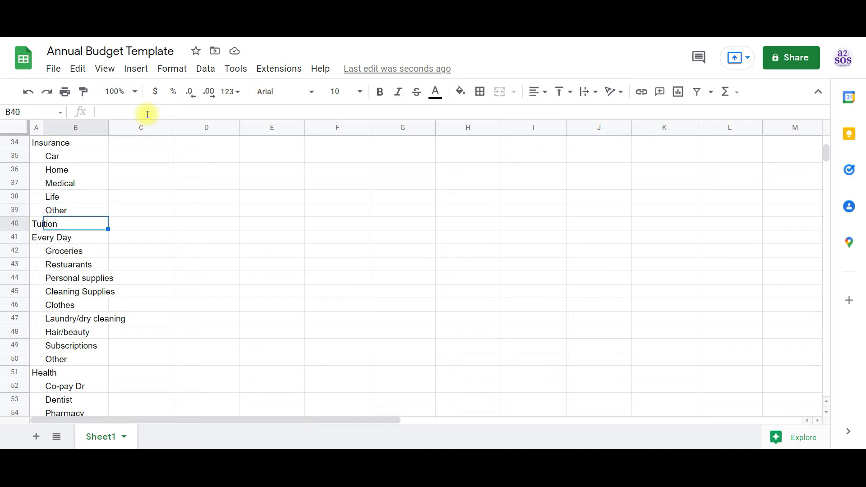
pyautogui.press('Down')
pyautogui.press('Down')
pyautogui.press('Down')
pyautogui.press('Down')
pyautogui.press('Down')
pyautogui.press('Down')
pyautogui.press('Down')
pyautogui.press('Down')
pyautogui.press('Down')
pyautogui.press('Down')
pyautogui.press('Down')
pyautogui.press('Down')
pyautogui.press('Down')
pyautogui.press('Down')
pyautogui.press('Down')
pyautogui.press('Down')
pyautogui.press('Down')
pyautogui.press('Down')
pyautogui.press('Down')
pyautogui.press('Down')
pyautogui.press('Down')
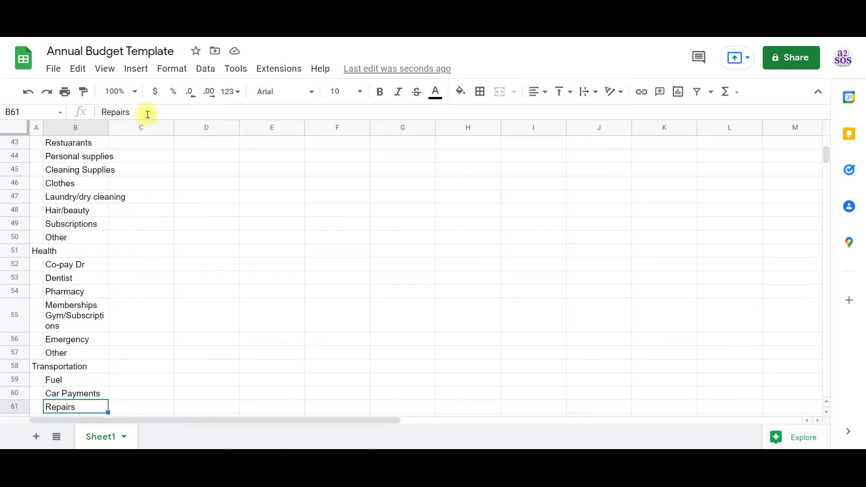
pyautogui.press('Down')
pyautogui.press('Down')
pyautogui.press('Down')
pyautogui.press('Down')
pyautogui.press('Down')
pyautogui.press('Down')
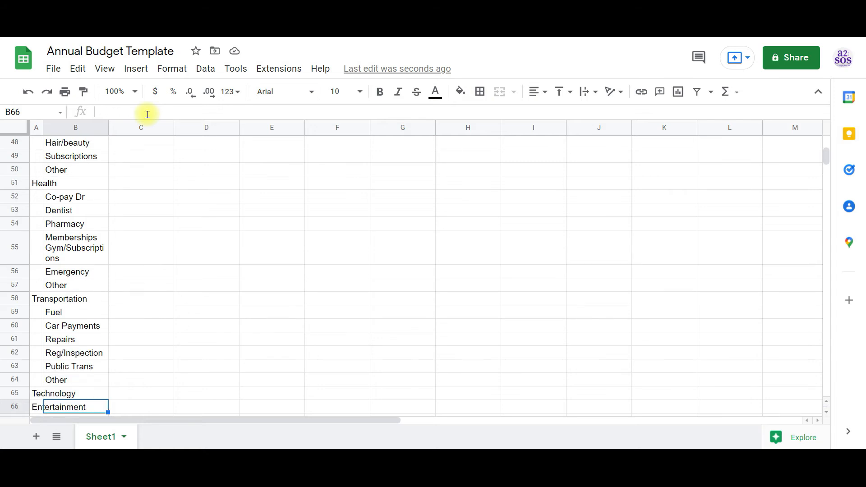
pyautogui.press('Down')
pyautogui.press('Down')
pyautogui.press('Down')
pyautogui.press('Down')
pyautogui.press('Down')
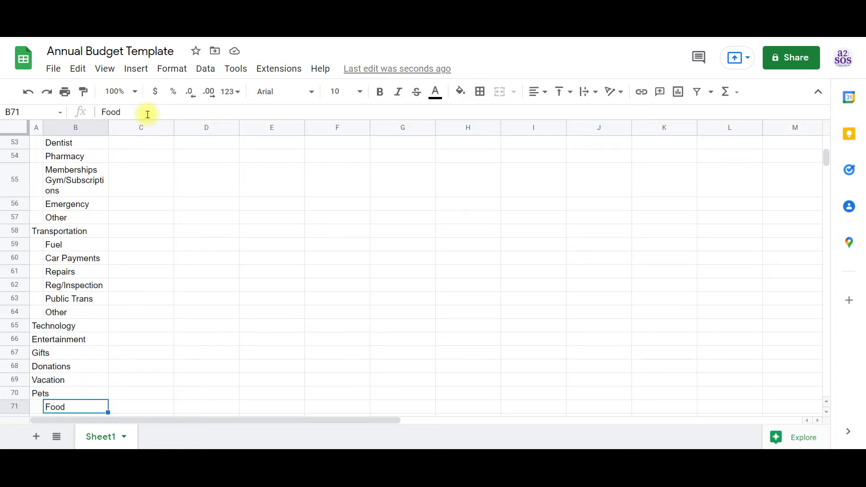
pyautogui.press('Down')
pyautogui.press('Down')
pyautogui.press('Down')
pyautogui.press('Down')
pyautogui.press('Down')
pyautogui.press('Down')
pyautogui.press('Down')
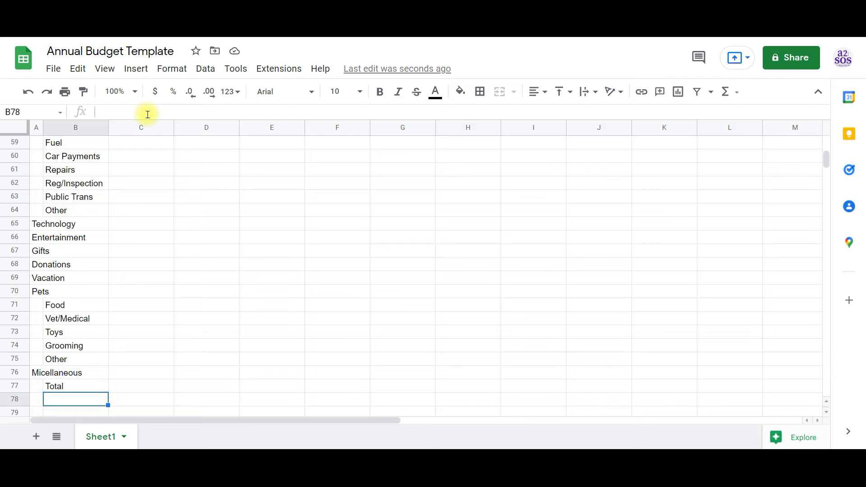
# - Recheck the end of the expense list, from the Pets subcategories to the Total row
pyautogui.press('Up')
pyautogui.press('Up')
pyautogui.press('Up')
pyautogui.press('Up')
pyautogui.press('Up')
pyautogui.press('Up')
pyautogui.press('Up')
pyautogui.press('Up')
pyautogui.press('Up')
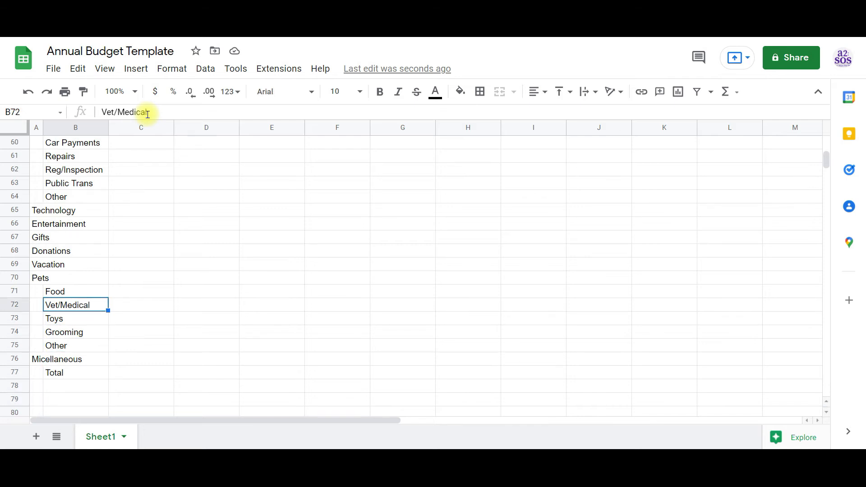
pyautogui.press('Up')
pyautogui.press('Down')
pyautogui.press('Down')
pyautogui.press('Down')
pyautogui.press('Down')
pyautogui.press('Down')
pyautogui.press('Down')
pyautogui.press('Down')
pyautogui.press('Down')
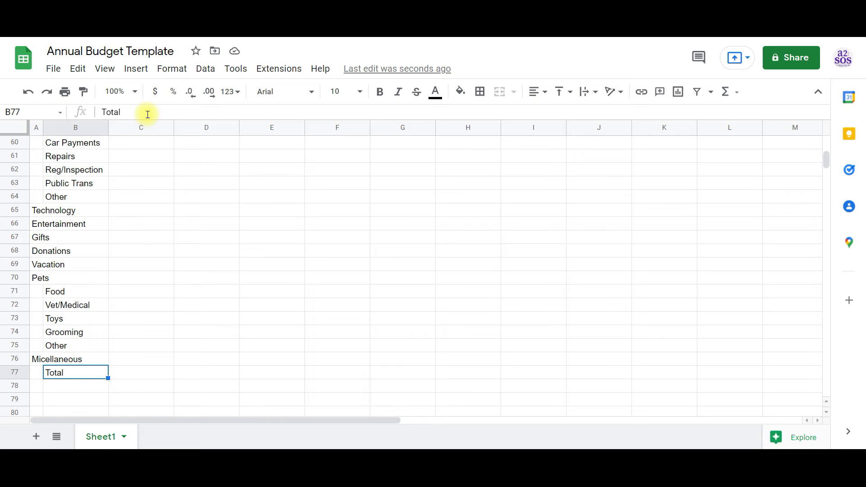
# - Add a bottom border to cells C76:O76, separating the last expense category from the Total row
pyautogui.click(138, 362)
pyautogui.hotkey('shift', 'Right')
pyautogui.hotkey('shift', 'Right')
pyautogui.hotkey('shift', 'Right')
pyautogui.hotkey('shift', 'Right')
pyautogui.hotkey('shift', 'Right')
pyautogui.hotkey('shift', 'Right')
pyautogui.hotkey('shift', 'Right')
pyautogui.hotkey('shift', 'Right')
pyautogui.hotkey('shift', 'Right')
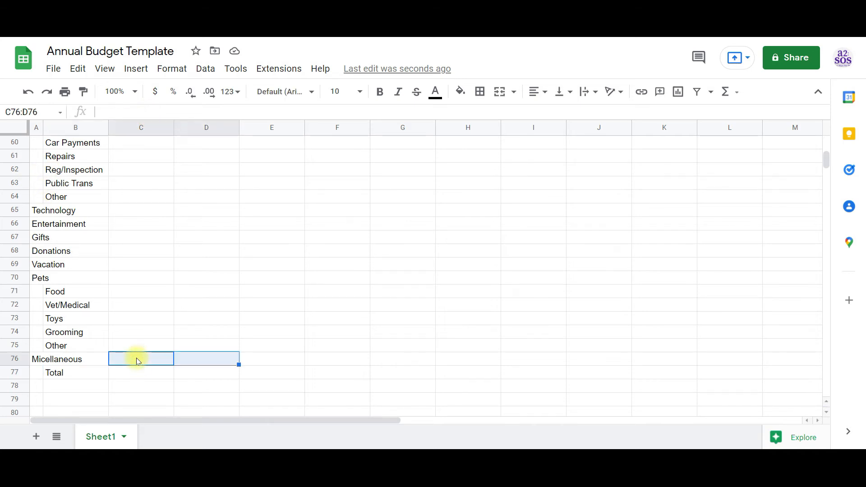
pyautogui.hotkey('shift', 'Right')
pyautogui.hotkey('shift', 'Right')
pyautogui.hotkey('shift', 'Right')
pyautogui.hotkey('shift', 'Right')
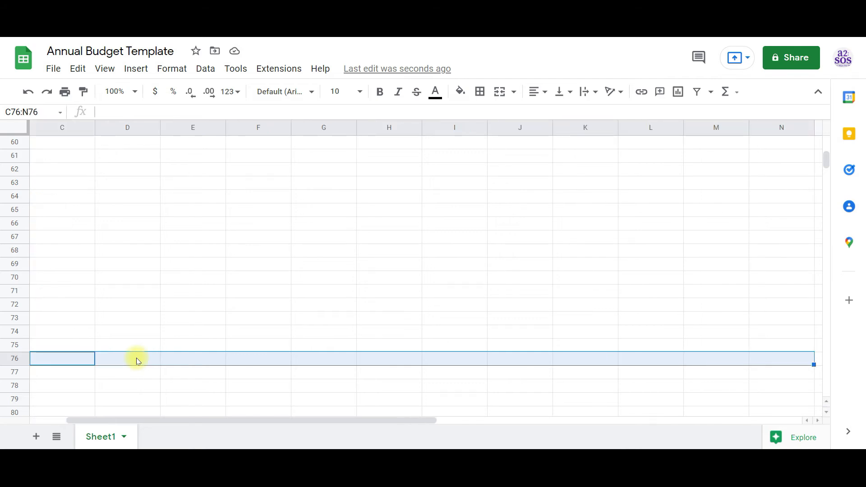
pyautogui.hotkey('shift', 'Left')
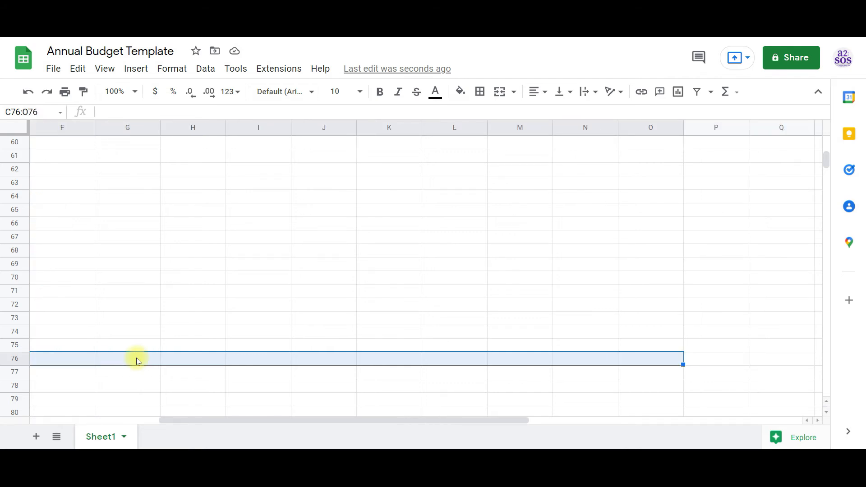
pyautogui.click(480, 91)
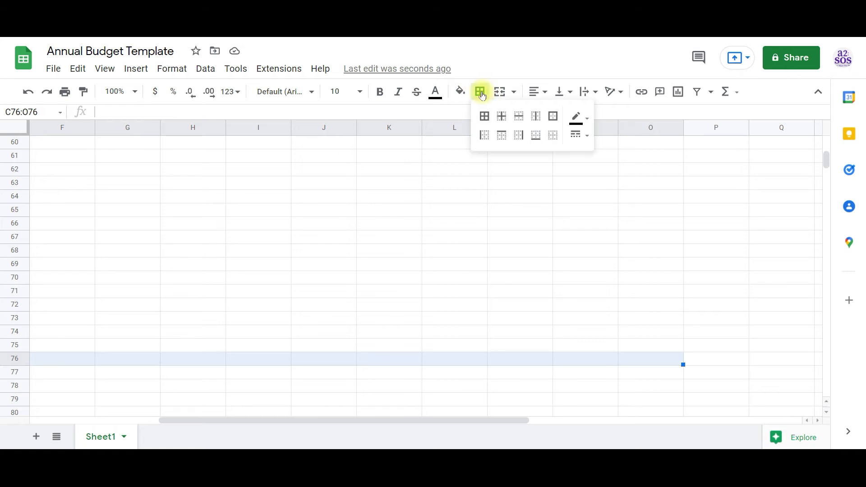
pyautogui.click(537, 137)
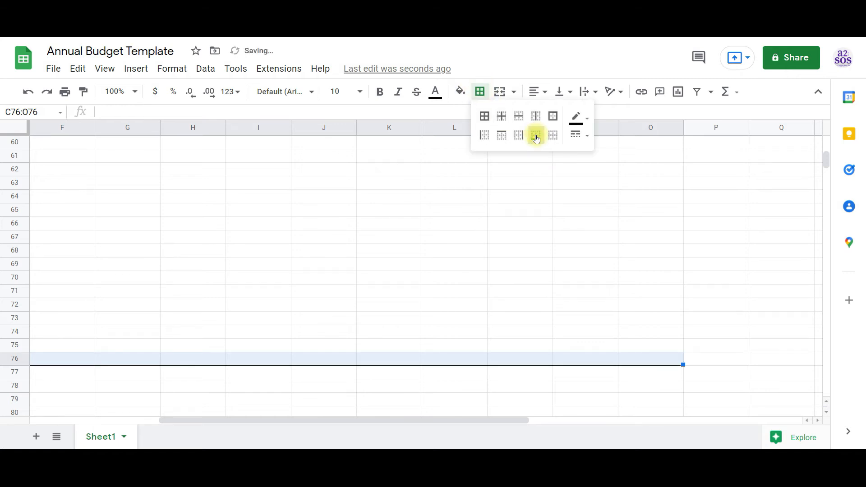
# - Make the whole expenses Total row, row 77, bold
pyautogui.click(254, 376)
pyautogui.press('Left')
pyautogui.press('Left')
pyautogui.press('Left')
pyautogui.press('Left')
pyautogui.press('Left')
pyautogui.press('Left')
pyautogui.press('Left')
pyautogui.press('Left')
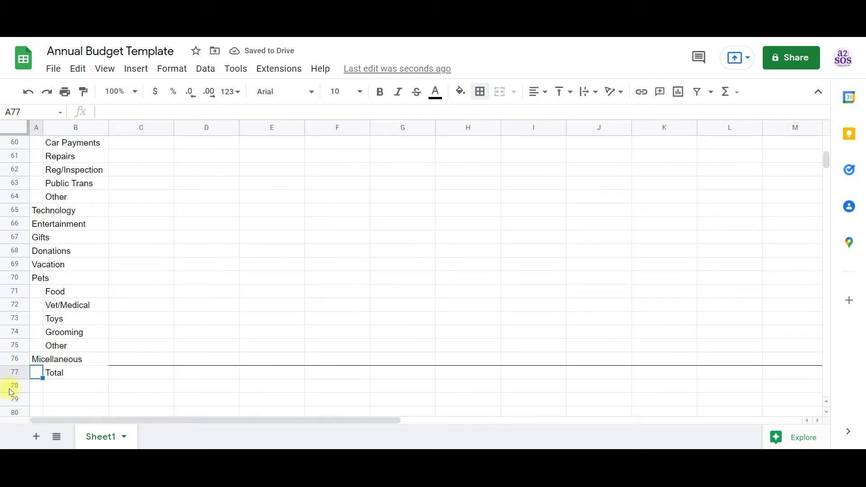
pyautogui.click(12, 373)
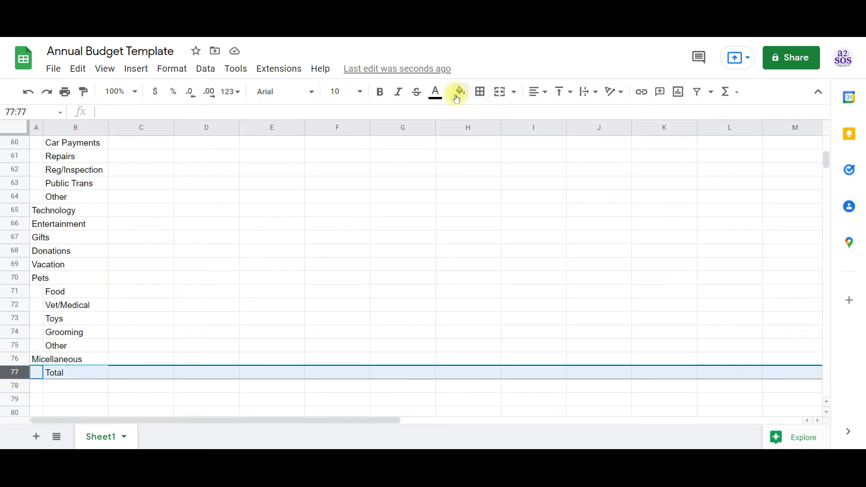
pyautogui.click(379, 93)
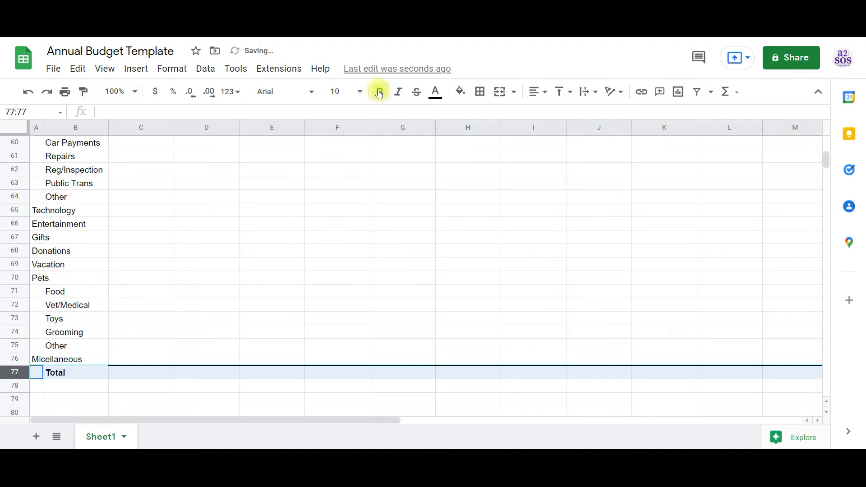
# - Enter the formula =SUM(C17:C76) in cell C77 to total the January expenses
pyautogui.click(140, 374)
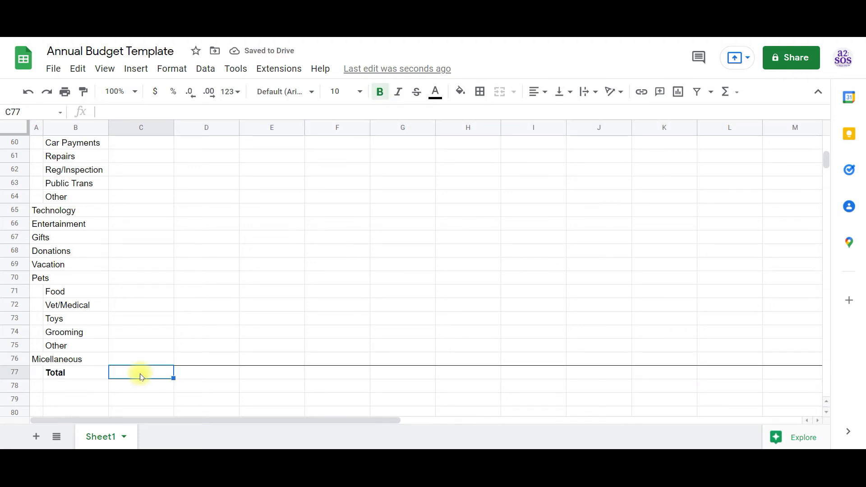
pyautogui.write('=')
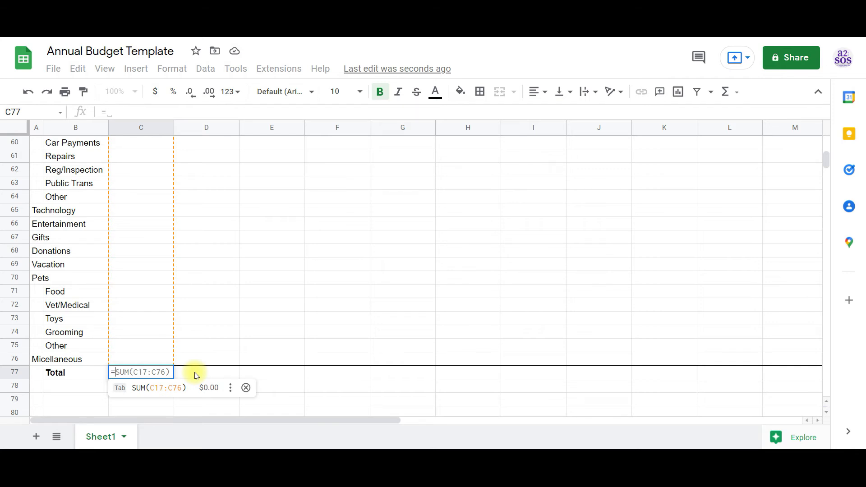
pyautogui.press('Tab')
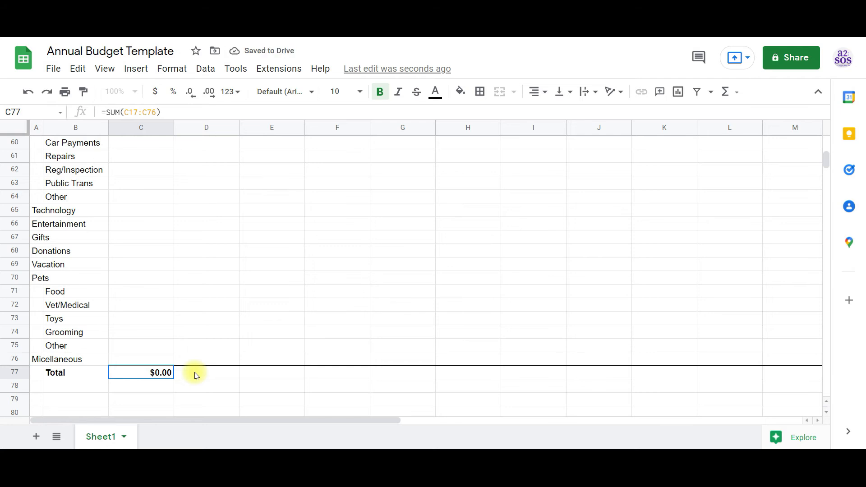
# - Copy the January expenses total formula from C77 into cells D77:N77
pyautogui.hotkey('ctrl', 'c')
pyautogui.click(195, 376)
pyautogui.hotkey('shift', 'Right')
pyautogui.hotkey('shift', 'Right')
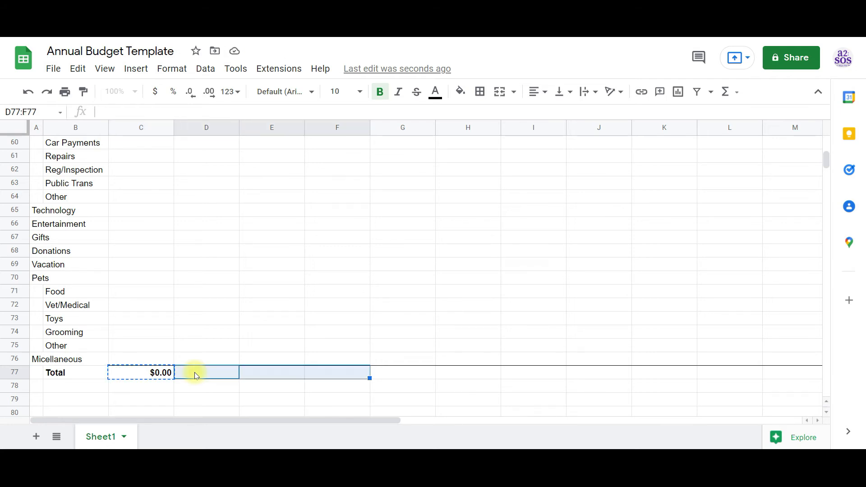
pyautogui.hotkey('shift', 'Right')
pyautogui.hotkey('shift', 'Right')
pyautogui.hotkey('shift', 'Right')
pyautogui.hotkey('shift', 'Right')
pyautogui.hotkey('shift', 'Right')
pyautogui.hotkey('shift', 'Right')
pyautogui.hotkey('shift', 'Right')
pyautogui.hotkey('shift', 'Right')
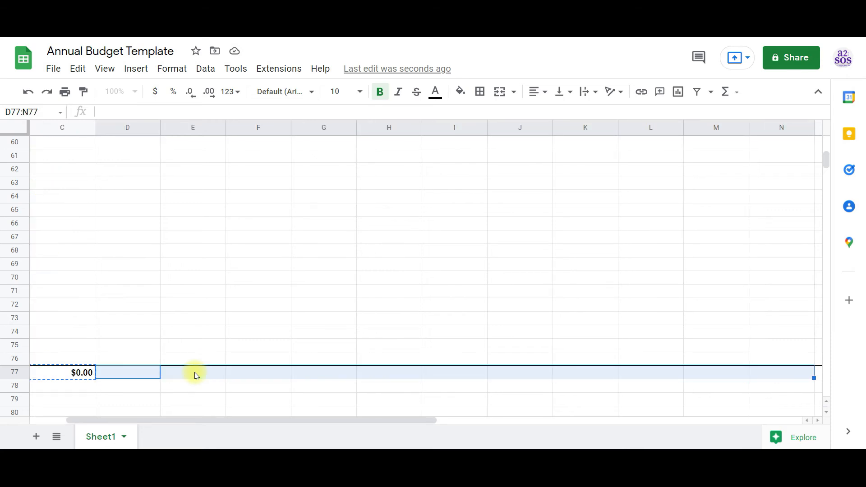
pyautogui.hotkey('ctrl', 'v')
# - Check the copied SUM formulas in the cells across the expenses Total row
pyautogui.press('Right')
pyautogui.press('Right')
pyautogui.press('Right')
pyautogui.press('Right')
pyautogui.press('Right')
pyautogui.press('Right')
pyautogui.press('Right')
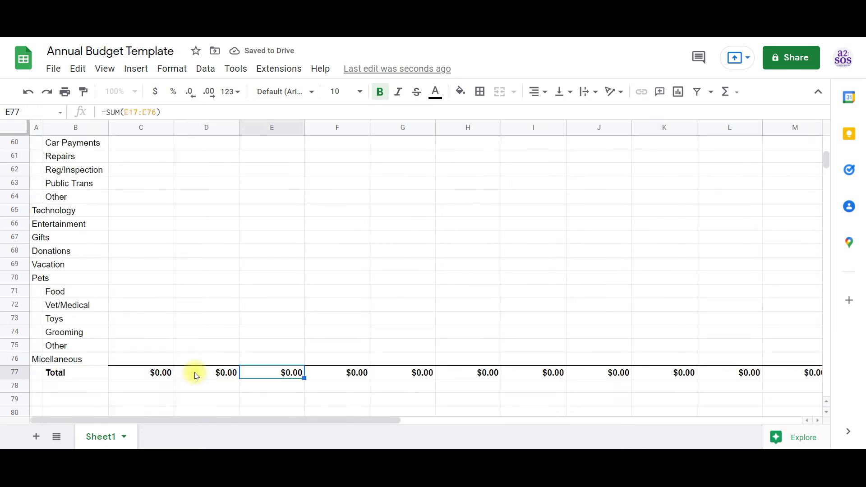
pyautogui.press('Right')
pyautogui.press('Right')
pyautogui.press('Right')
pyautogui.press('Right')
pyautogui.press('Right')
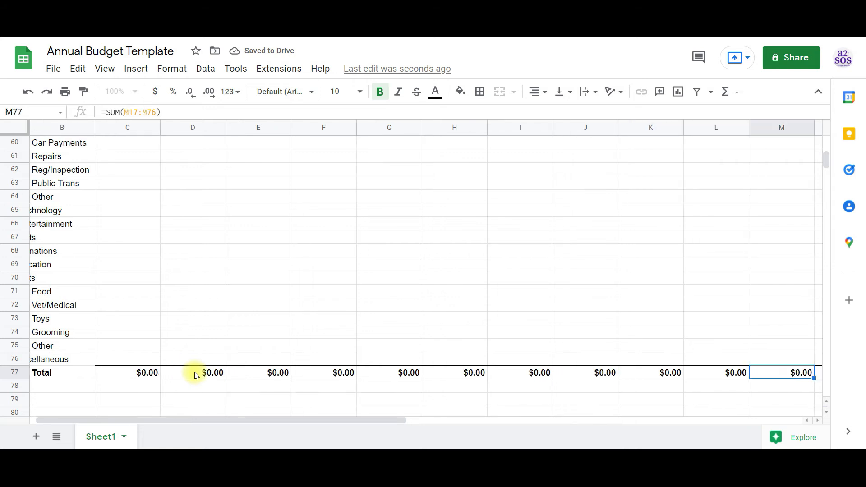
pyautogui.press('Left')
pyautogui.press('Left')
pyautogui.press('Left')
pyautogui.press('Left')
pyautogui.press('Left')
pyautogui.press('Left')
pyautogui.press('Left')
pyautogui.press('Left')
pyautogui.press('Left')
pyautogui.press('Left')
pyautogui.press('Left')
pyautogui.press('Left')
pyautogui.press('Left')
pyautogui.press('Left')
pyautogui.press('Left')
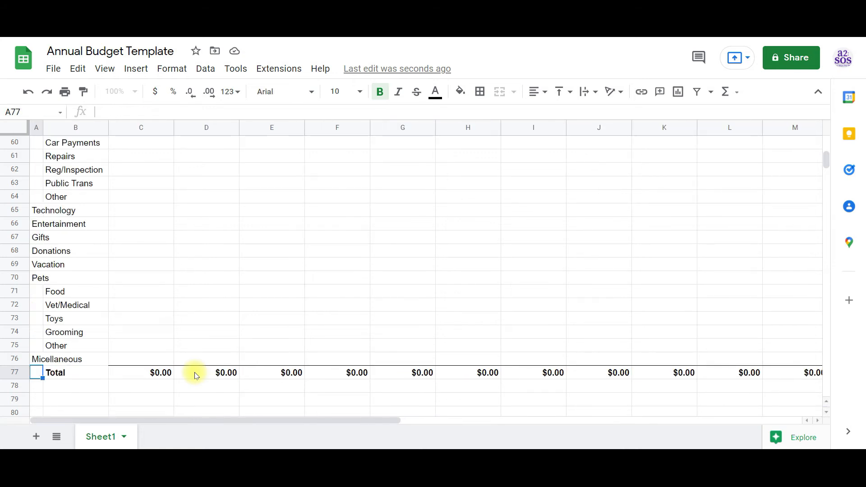
# - Link January income in the summary to the income total by entering =C14 in cell C3
pyautogui.scroll(18, 195, 376)
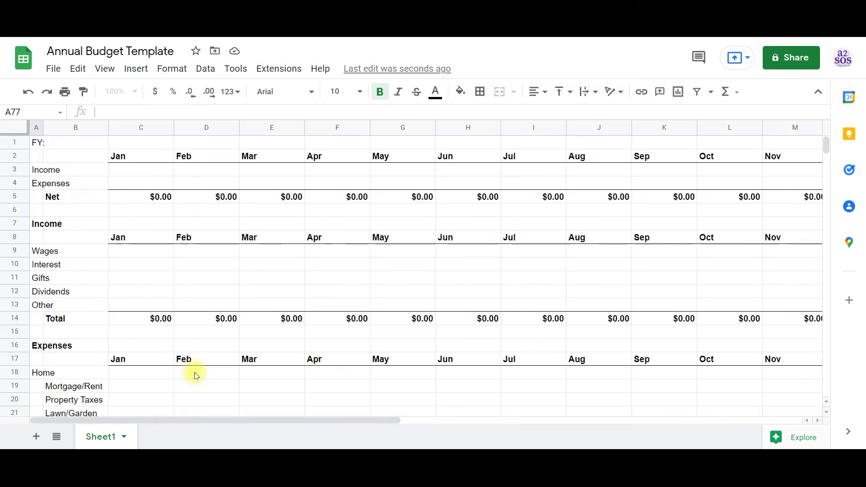
pyautogui.click(144, 169)
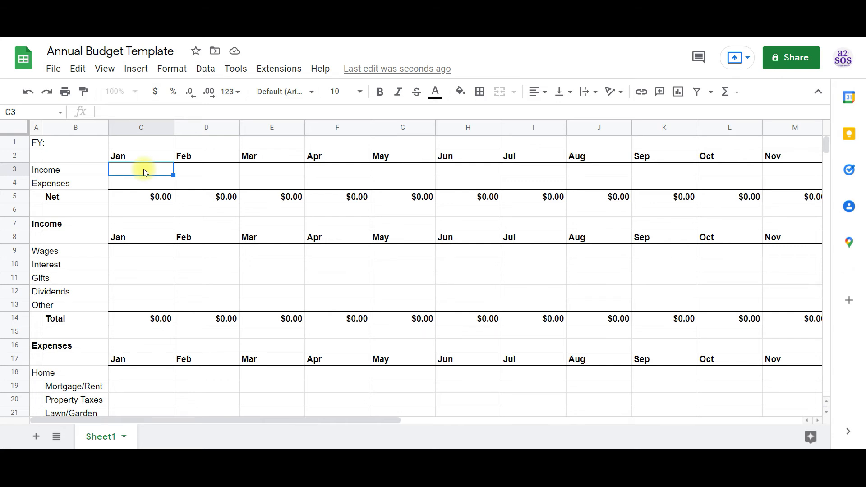
pyautogui.write('=')
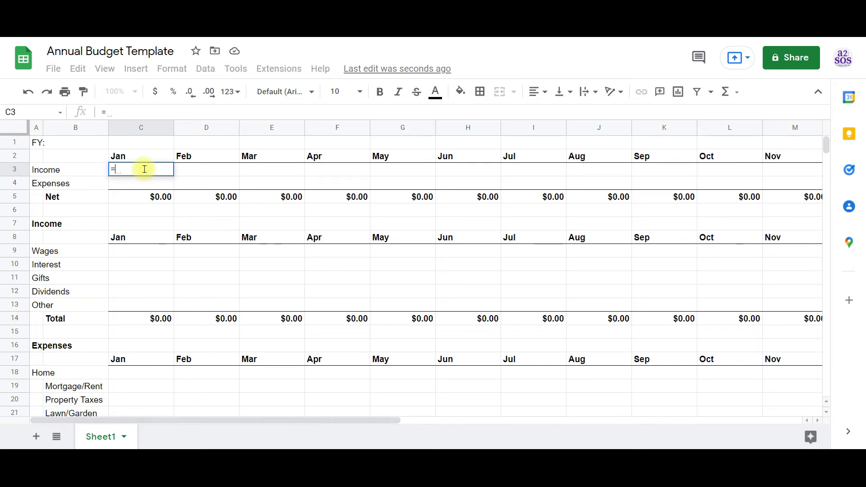
pyautogui.write('C14')
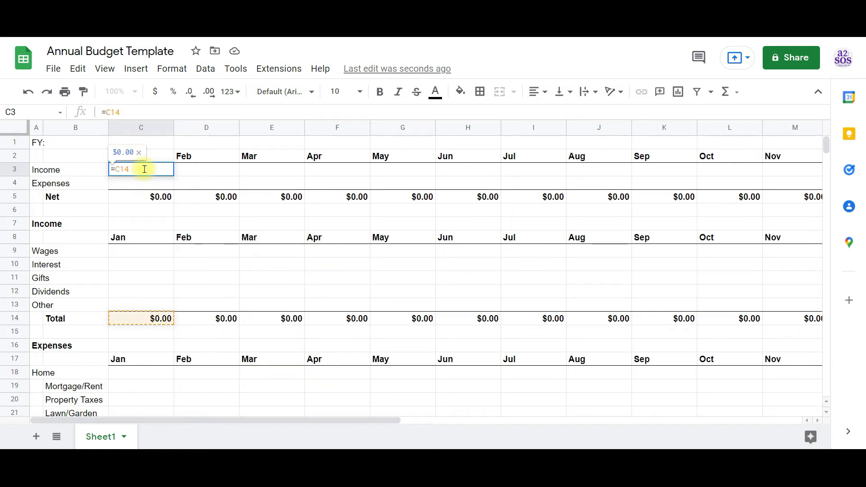
pyautogui.press('Return')
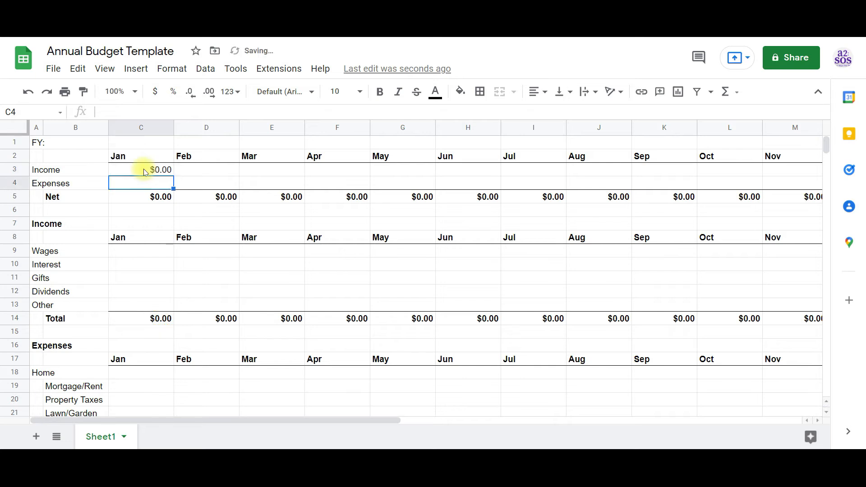
# - Copy the January income link from C3 into cells D3:N3 of the summary
pyautogui.click(143, 169)
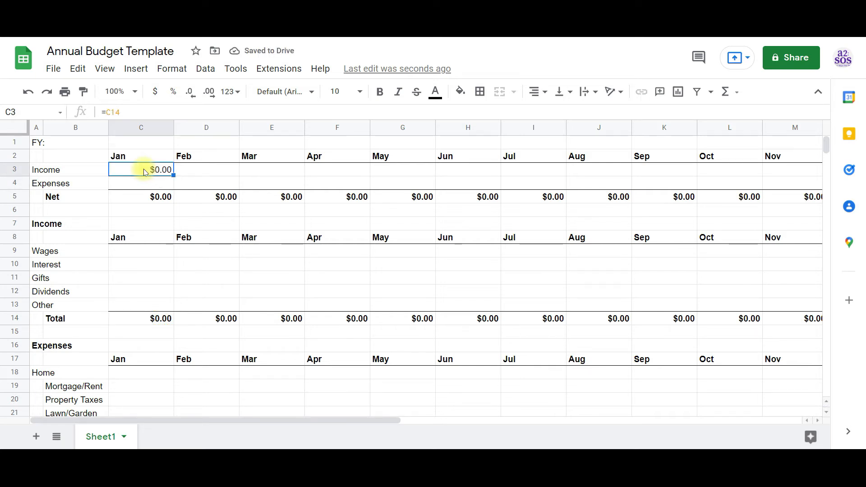
pyautogui.hotkey('ctrl', 'c')
pyautogui.press('Right')
pyautogui.hotkey('shift', 'Right')
pyautogui.hotkey('shift', 'Right')
pyautogui.hotkey('shift', 'Right')
pyautogui.hotkey('shift', 'Right')
pyautogui.hotkey('shift', 'Right')
pyautogui.hotkey('shift', 'Right')
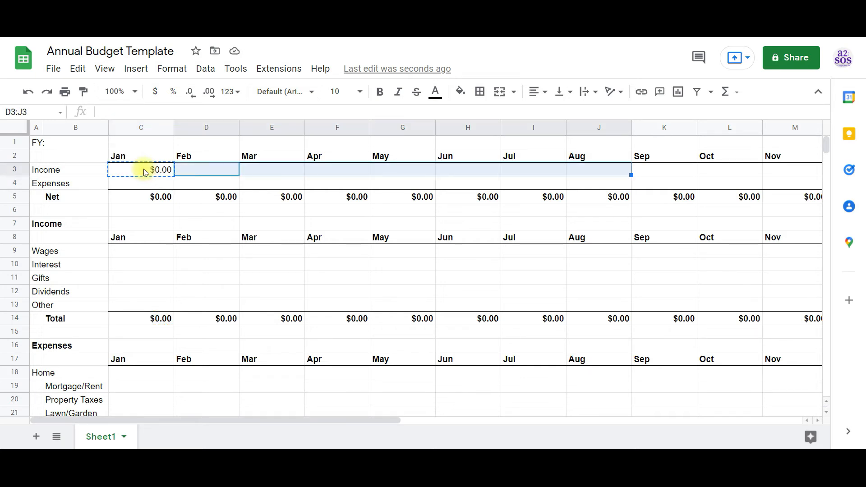
pyautogui.hotkey('shift', 'Right')
pyautogui.hotkey('shift', 'Right')
pyautogui.hotkey('shift', 'Right')
pyautogui.hotkey('shift', 'Right')
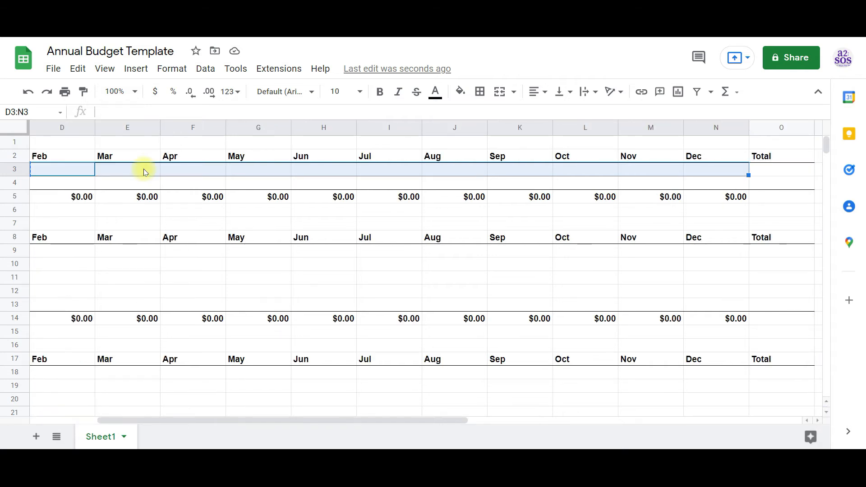
pyautogui.hotkey('ctrl', 'v')
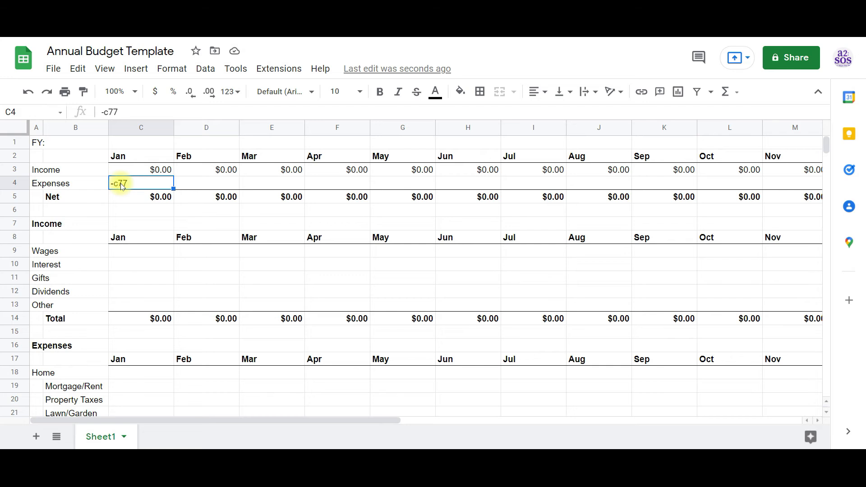
# - Link January expenses in the summary as a negative amount by entering =-C77 in cell C4
pyautogui.write('=')
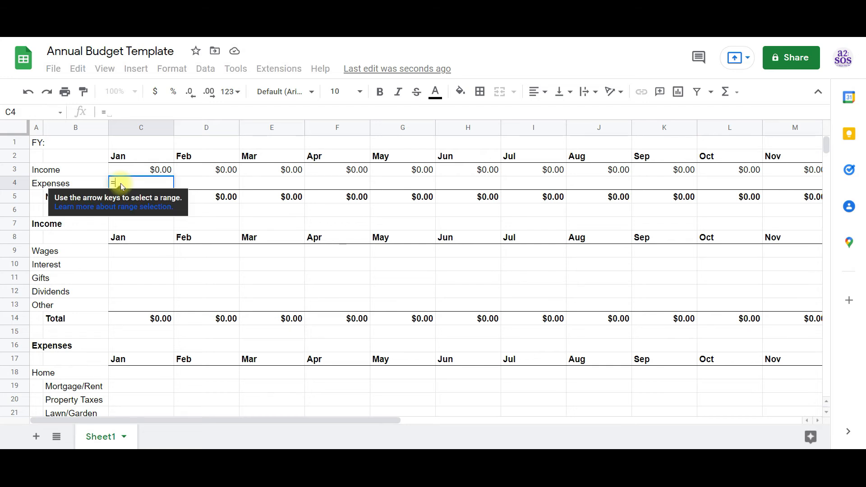
pyautogui.write('-')
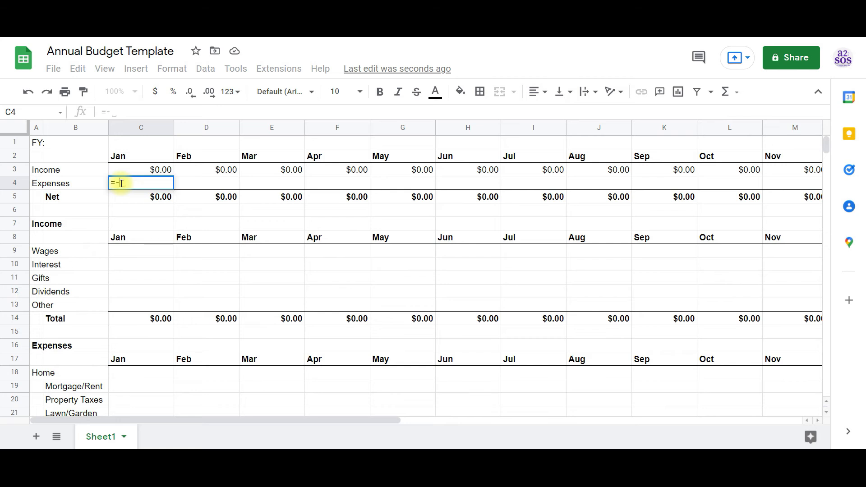
pyautogui.write('c77')
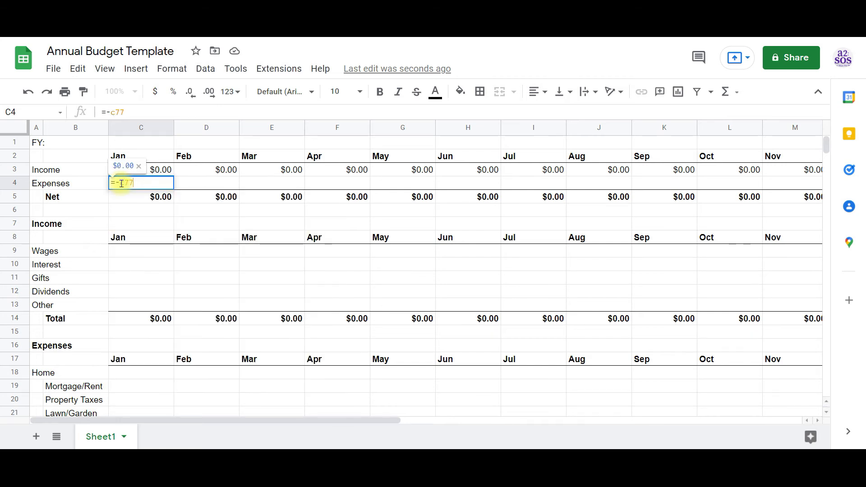
pyautogui.press('Return')
# - Copy the January expenses link from C4 into cells D4:N4 of the summary
pyautogui.hotkey('ctrl', 'c')
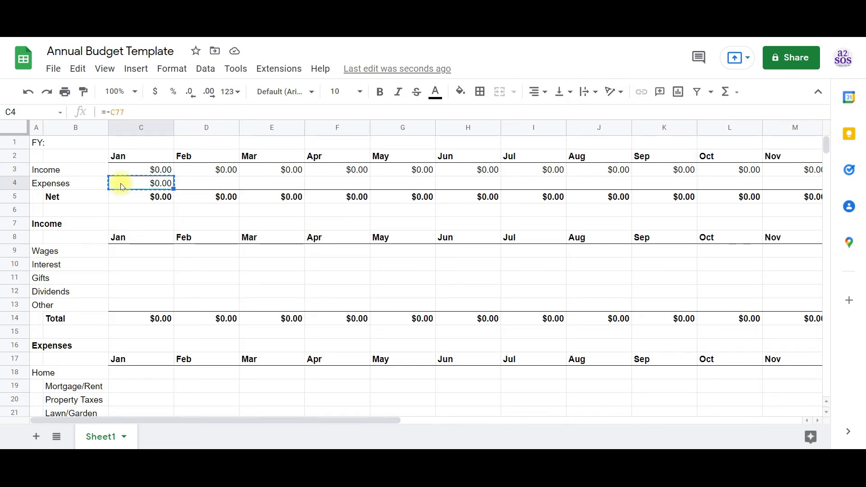
pyautogui.press('Right')
pyautogui.hotkey('shift', 'Right')
pyautogui.hotkey('shift', 'Right')
pyautogui.hotkey('shift', 'Right')
pyautogui.hotkey('shift', 'Right')
pyautogui.hotkey('shift', 'Right')
pyautogui.hotkey('shift', 'Right')
pyautogui.hotkey('shift', 'Right')
pyautogui.hotkey('shift', 'Right')
pyautogui.hotkey('shift', 'Right')
pyautogui.hotkey('shift', 'Right')
pyautogui.hotkey('shift', 'Right')
pyautogui.hotkey('shift', 'Right')
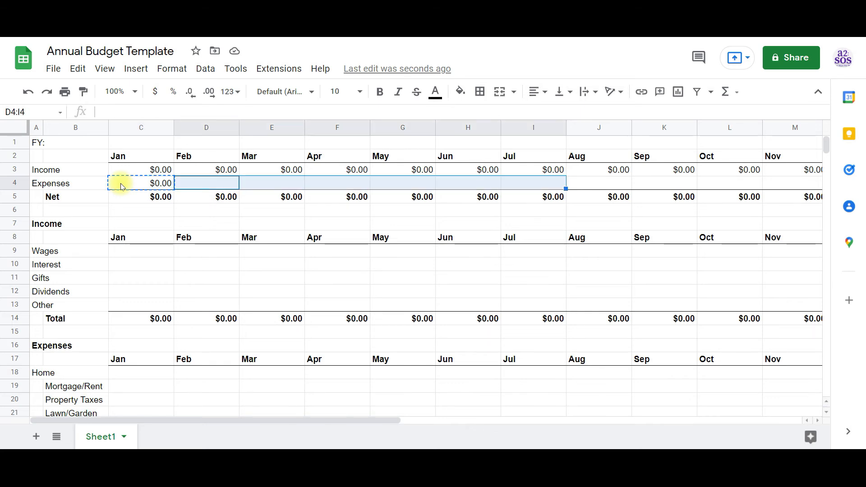
pyautogui.hotkey('shift', 'Left')
pyautogui.hotkey('shift', 'Left')
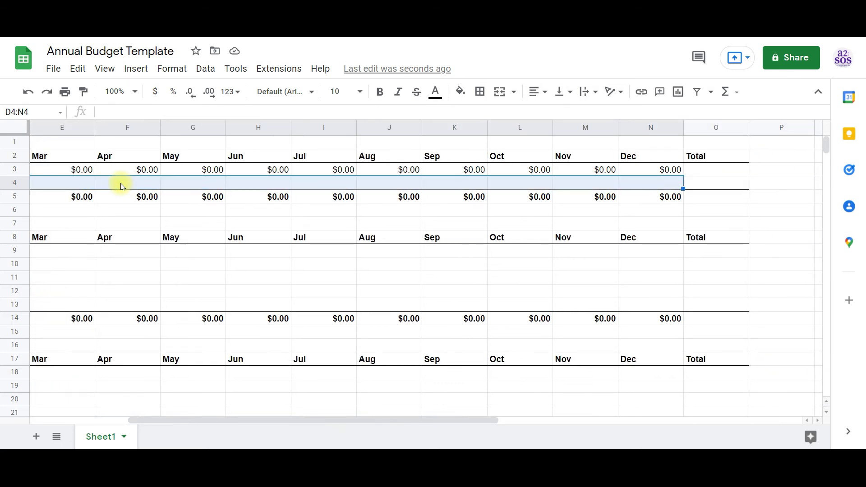
pyautogui.hotkey('ctrl', 'v')
# - Check the copied expense link formulas in the monthly cells across the summary's Expenses row
pyautogui.press('Left')
pyautogui.press('Right')
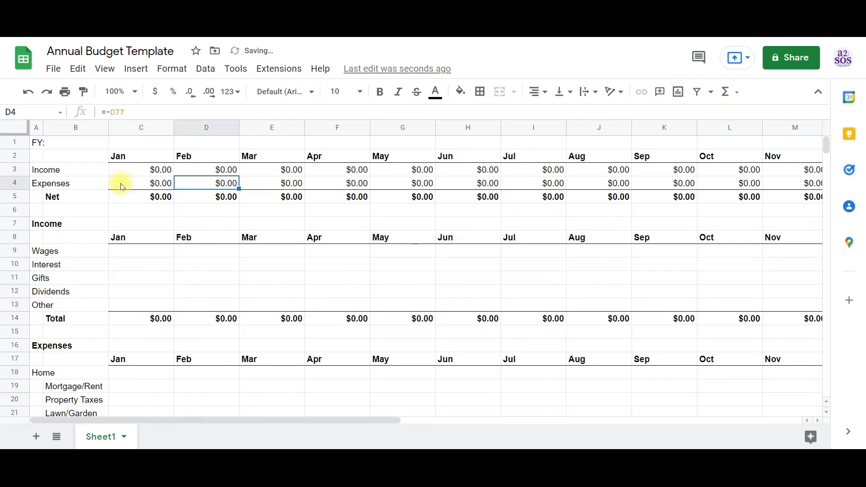
pyautogui.press('Right')
pyautogui.press('Right')
pyautogui.press('Right')
pyautogui.press('Right')
pyautogui.press('Right')
pyautogui.press('Right')
pyautogui.press('Right')
pyautogui.press('Right')
pyautogui.press('Right')
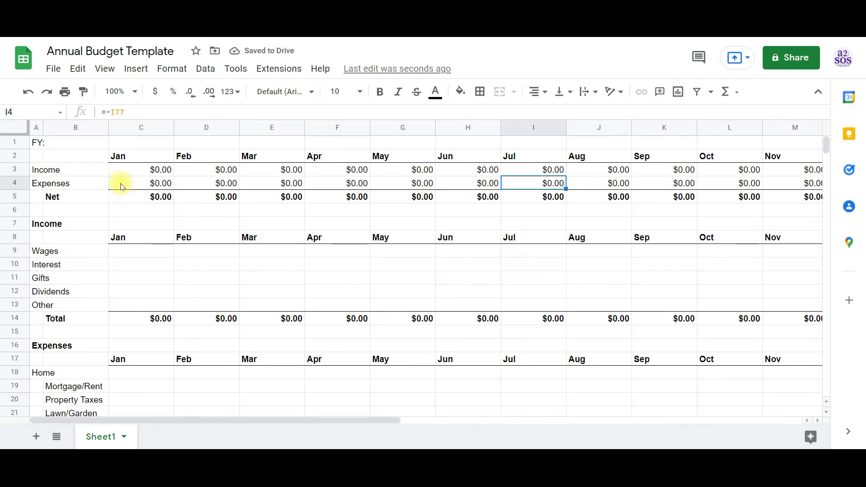
pyautogui.press('Right')
pyautogui.press('Left')
pyautogui.press('Left')
pyautogui.press('Left')
pyautogui.press('Left')
pyautogui.press('Right')
pyautogui.press('Right')
# - Total the year's income in the summary by entering =SUM(C3:N3) in cell O3
pyautogui.press('Up')
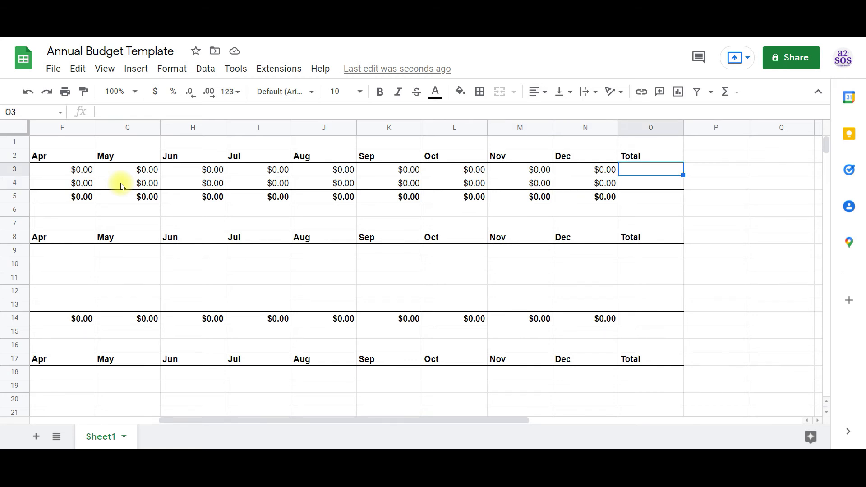
pyautogui.write('=')
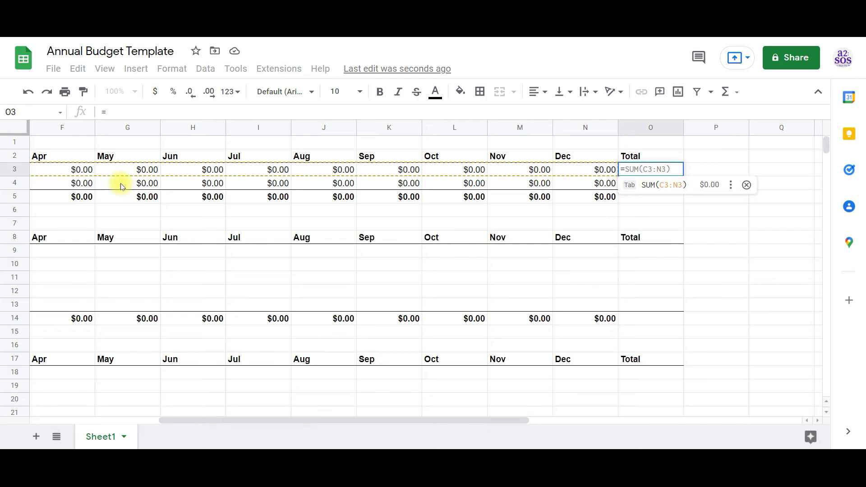
pyautogui.press('Tab')
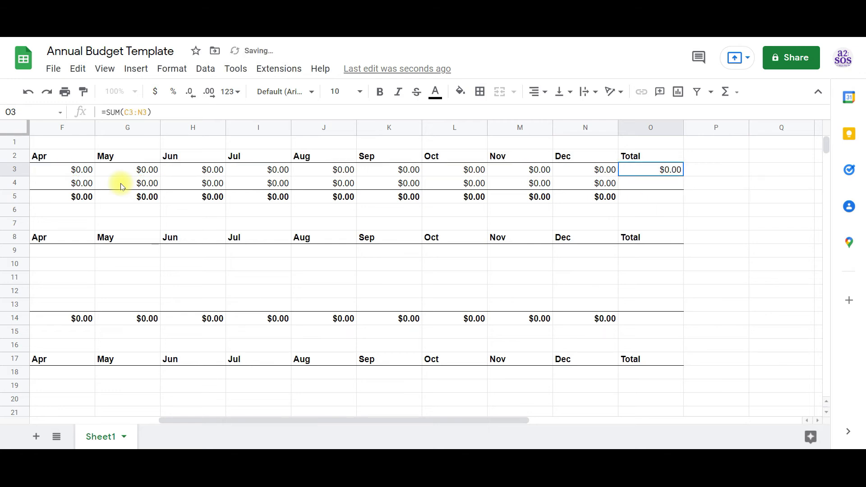
# - Total the year's expenses in the summary by entering =SUM(C4:N4) in cell O4
pyautogui.press('Down')
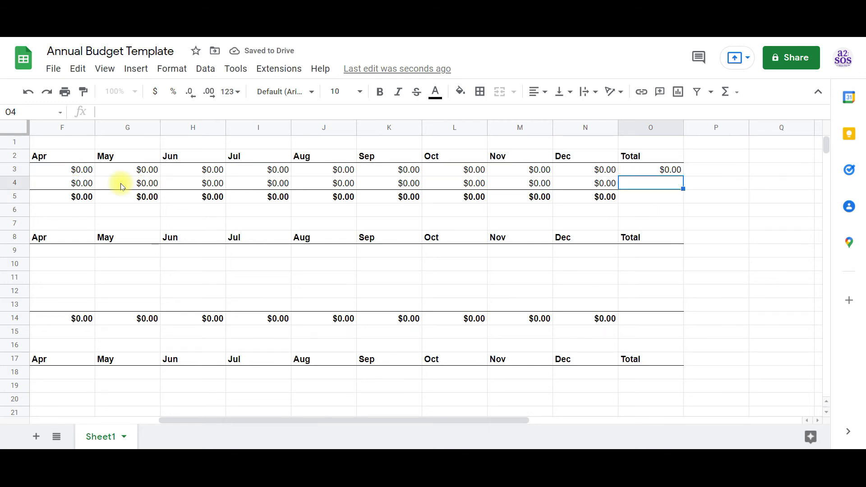
pyautogui.write('+')
pyautogui.press('BackSpace')
pyautogui.write('=Sum')
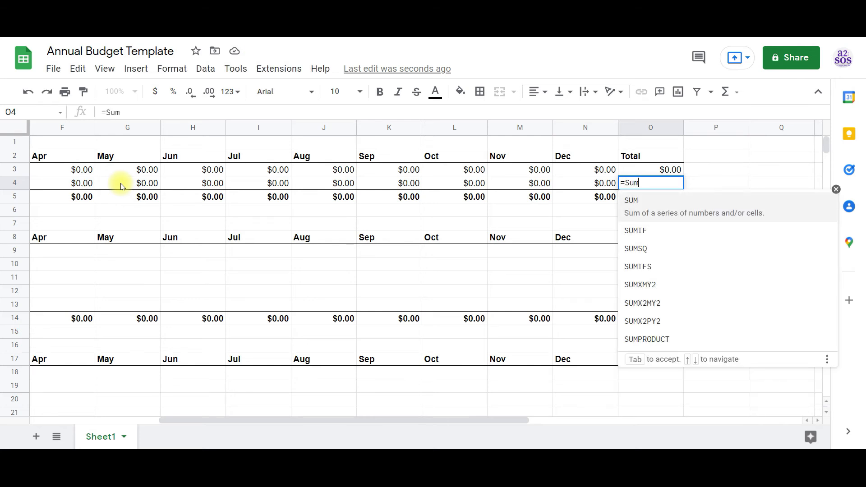
pyautogui.write('(')
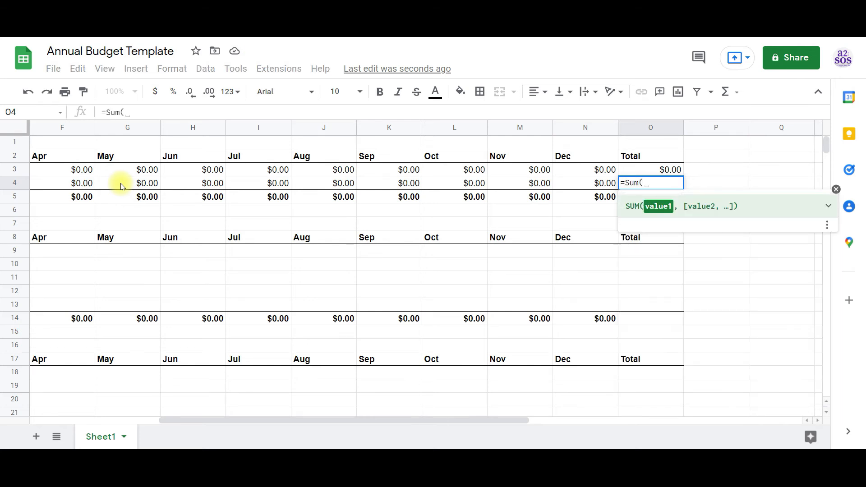
pyautogui.write('c')
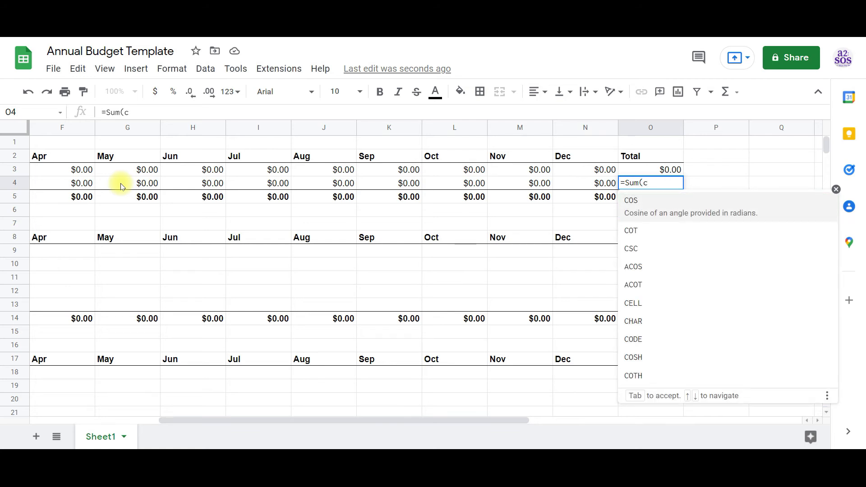
pyautogui.write('4')
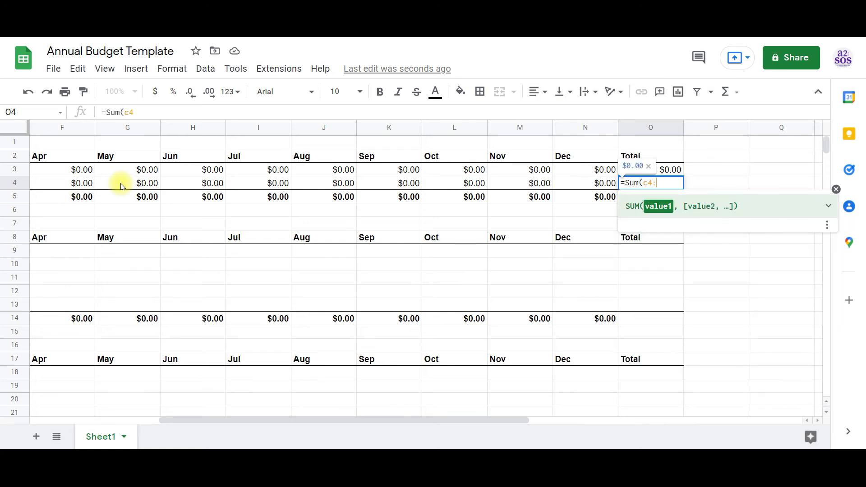
pyautogui.write(':N')
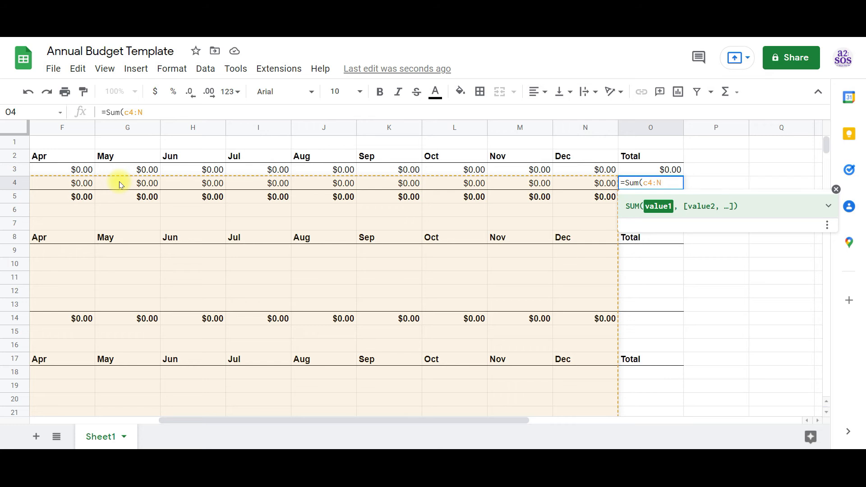
pyautogui.write('4')
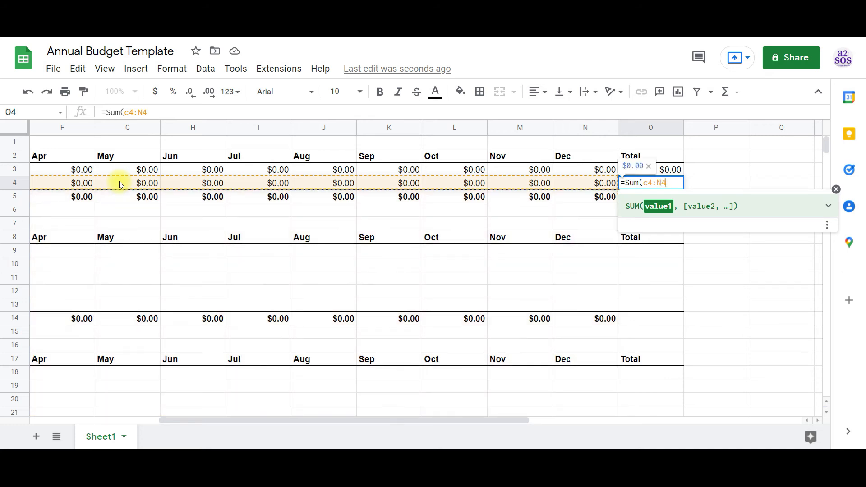
pyautogui.write(')')
pyautogui.press('Return')
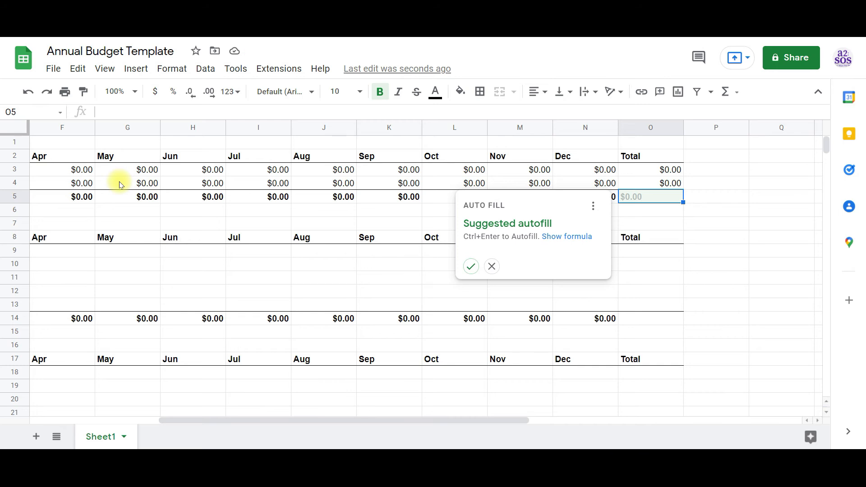
# - Total the net row for the year by entering =SUM(C5:N5) in cell O5
pyautogui.write('+')
pyautogui.press('BackSpace')
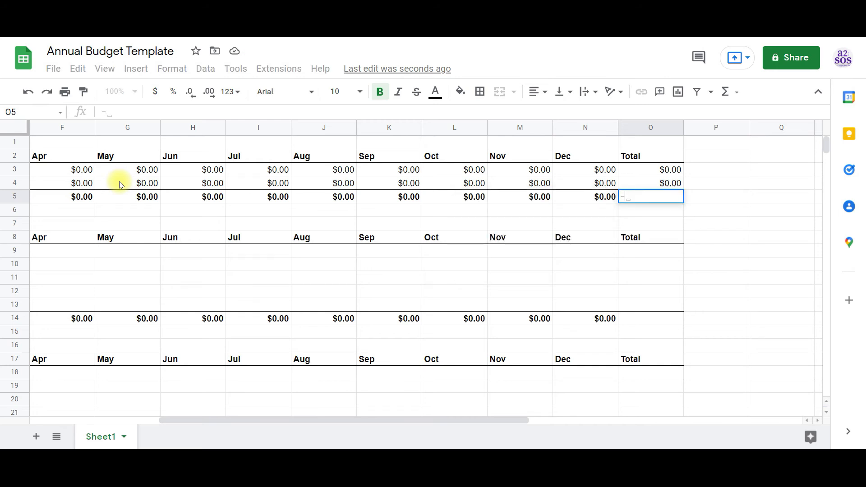
pyautogui.write('=sum(')
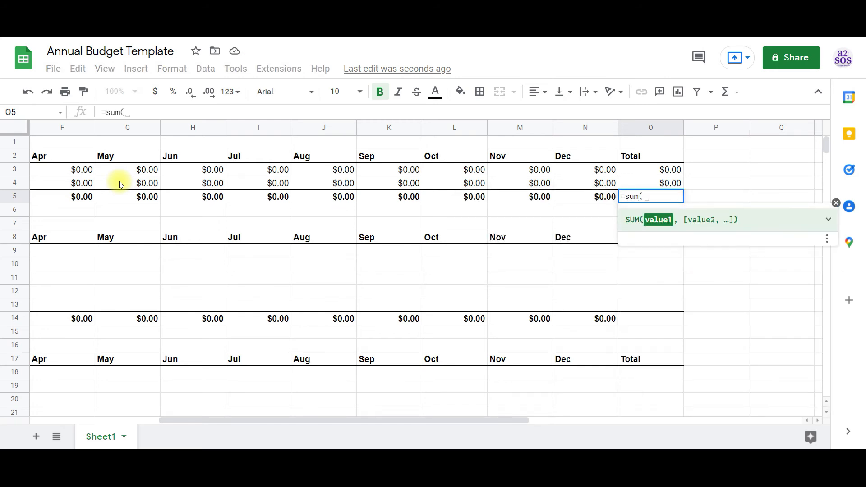
pyautogui.write('c5:')
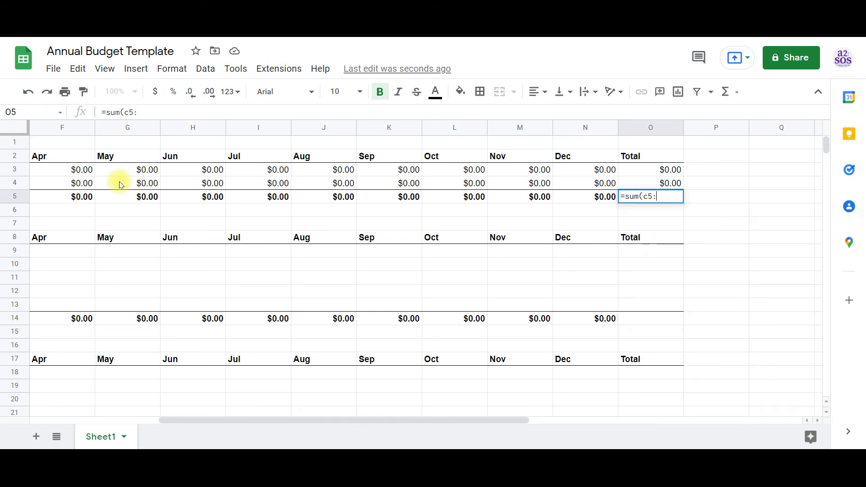
pyautogui.write('N5)')
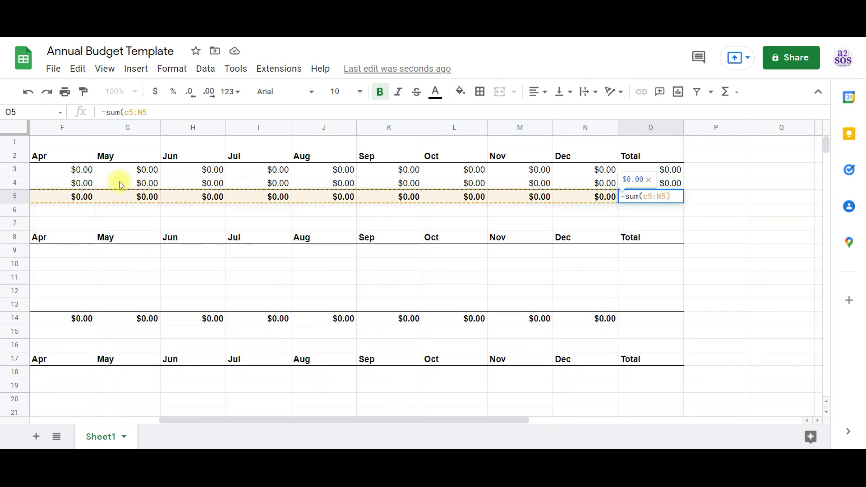
pyautogui.press('Return')
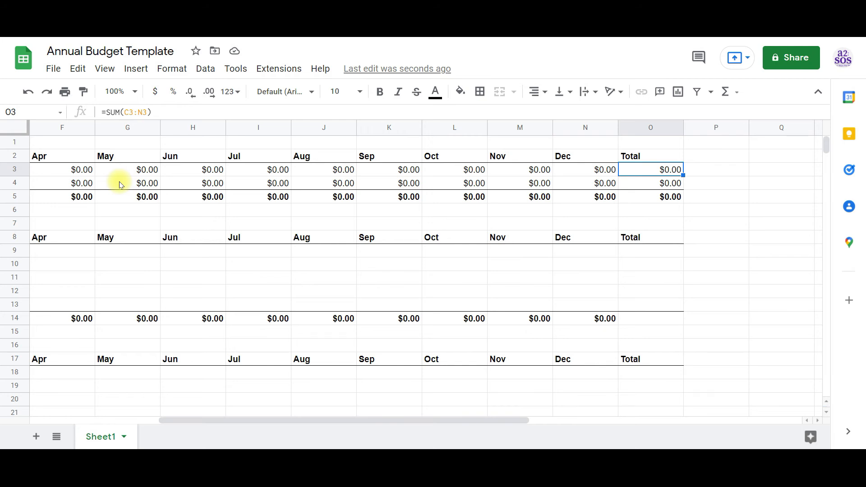
# - Copy the row total formula from O3 into cells O9:O12 for the Wages through Dividends rows
pyautogui.press('Down')
pyautogui.press('Down')
pyautogui.press('Down')
pyautogui.press('Down')
pyautogui.press('Down')
pyautogui.press('Down')
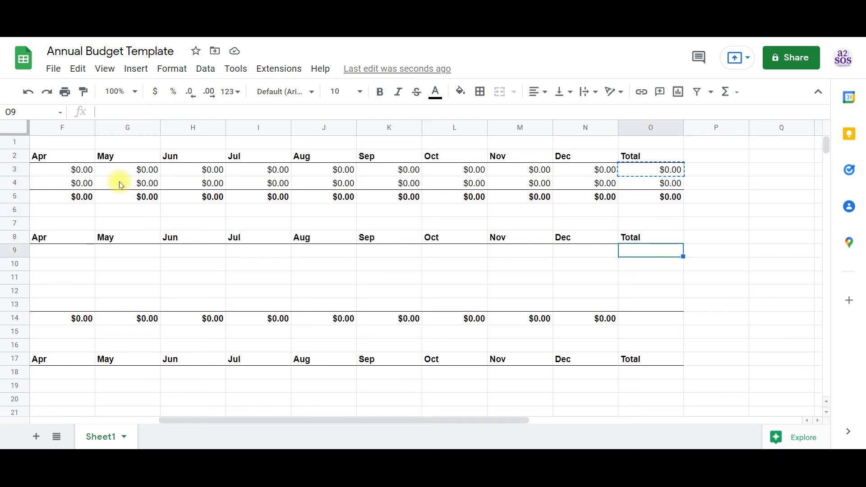
pyautogui.hotkey('shift', 'Down')
pyautogui.hotkey('shift', 'Down')
pyautogui.hotkey('shift', 'Down')
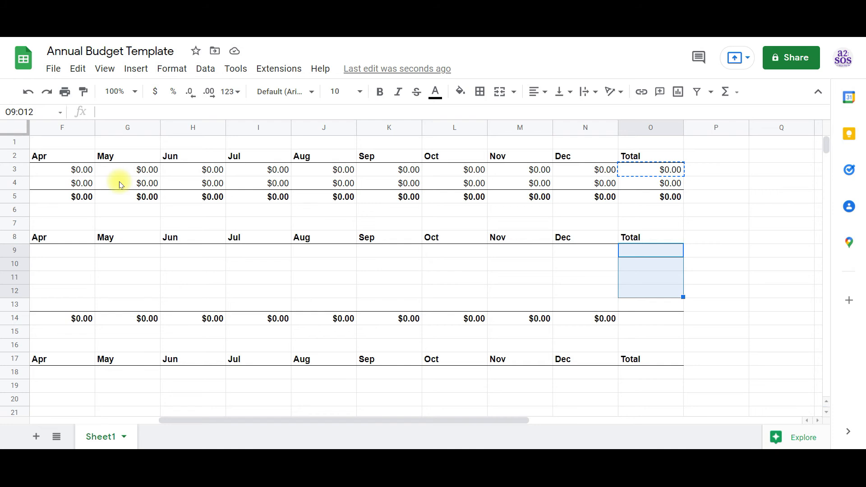
pyautogui.hotkey('ctrl', 'v')
# - Copy the row total formula from O4 into cell O13 for the Other income row
pyautogui.press('Up')
pyautogui.press('Up')
pyautogui.press('Up')
pyautogui.press('Up')
pyautogui.press('Up')
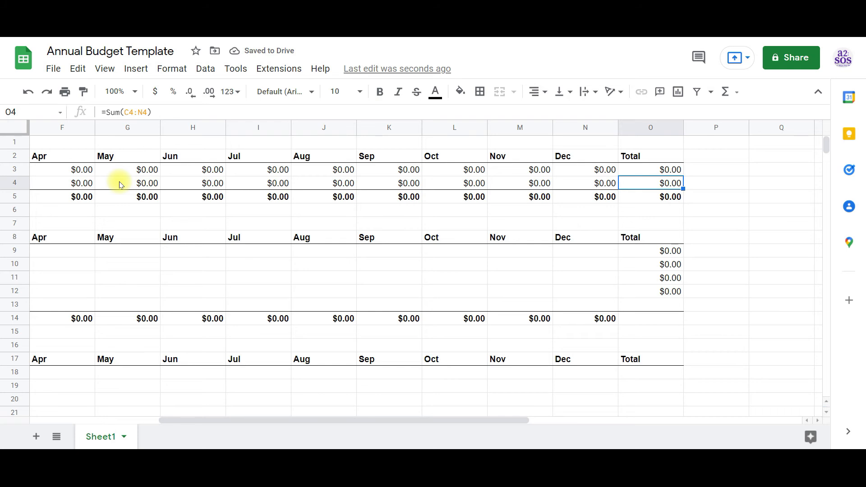
pyautogui.press('Down')
pyautogui.press('Down')
pyautogui.press('Down')
pyautogui.press('Down')
pyautogui.press('Down')
pyautogui.press('Down')
pyautogui.press('Down')
pyautogui.press('Down')
pyautogui.press('Down')
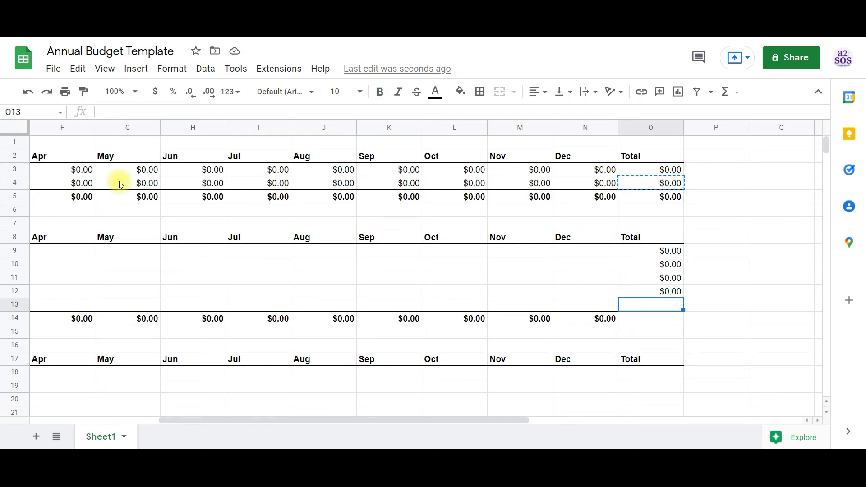
pyautogui.write('=Sum(C13:N13)')
# - Copy the bold net total formula from O5 into cell O14 of the income Total row
pyautogui.press('Up')
pyautogui.press('Up')
pyautogui.press('Up')
pyautogui.press('Up')
pyautogui.press('Up')
pyautogui.press('Up')
pyautogui.press('Up')
pyautogui.press('Up')
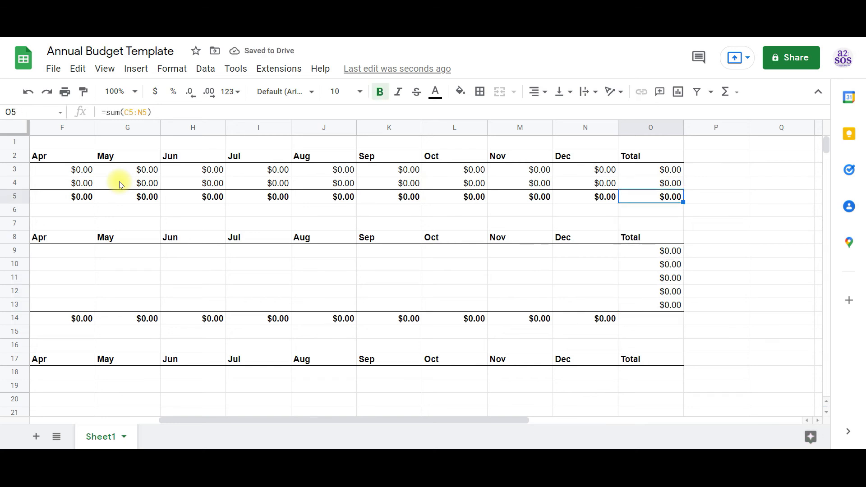
pyautogui.hotkey('ctrl', 'c')
pyautogui.press('Down')
pyautogui.press('Down')
pyautogui.press('Down')
pyautogui.press('Down')
pyautogui.press('Down')
pyautogui.press('Down')
pyautogui.press('Down')
pyautogui.press('Down')
pyautogui.press('Down')
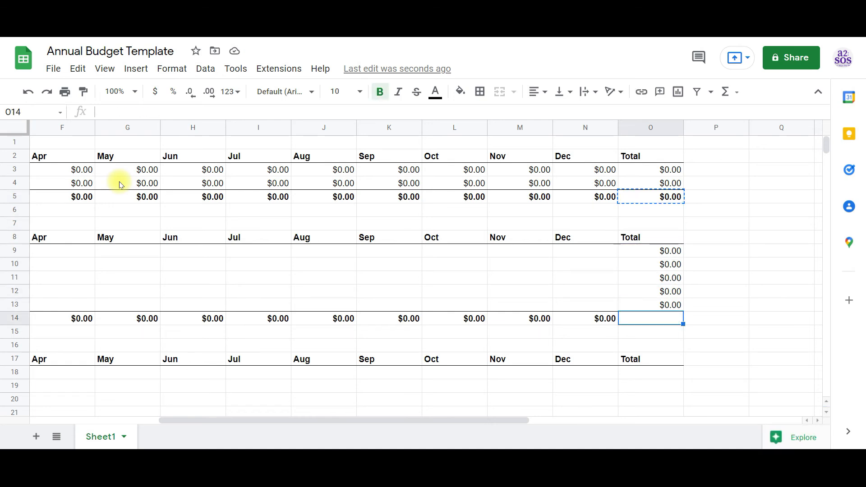
pyautogui.hotkey('ctrl', 'v')
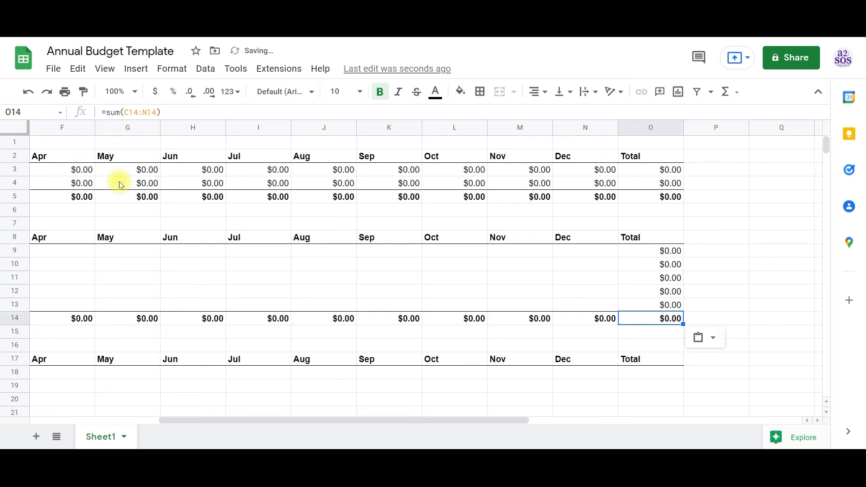
# - Copy the row total formula from O9 into cells O18:O75 of the expenses Total column
pyautogui.press('Down')
pyautogui.press('Up')
pyautogui.press('Up')
pyautogui.press('Up')
pyautogui.press('Up')
pyautogui.press('Up')
pyautogui.press('Up')
pyautogui.hotkey('ctrl', 'c')
pyautogui.press('Down')
pyautogui.press('Down')
pyautogui.press('Down')
pyautogui.press('Down')
pyautogui.press('Down')
pyautogui.press('Down')
pyautogui.press('Down')
pyautogui.press('Down')
pyautogui.press('Down')
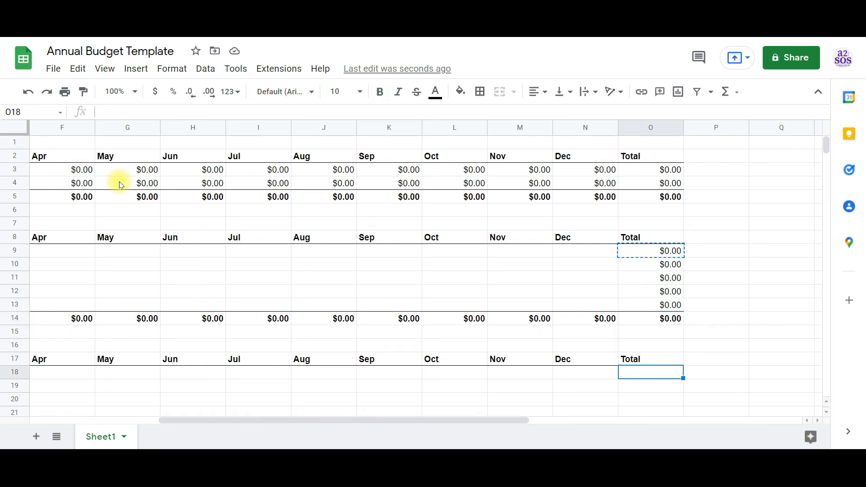
pyautogui.hotkey('shift', 'Down')
pyautogui.hotkey('shift', 'Down')
pyautogui.hotkey('shift', 'Down')
pyautogui.hotkey('shift', 'Down')
pyautogui.hotkey('shift', 'Down')
pyautogui.hotkey('shift', 'Down')
pyautogui.hotkey('shift', 'Down')
pyautogui.hotkey('shift', 'Down')
pyautogui.hotkey('shift', 'Down')
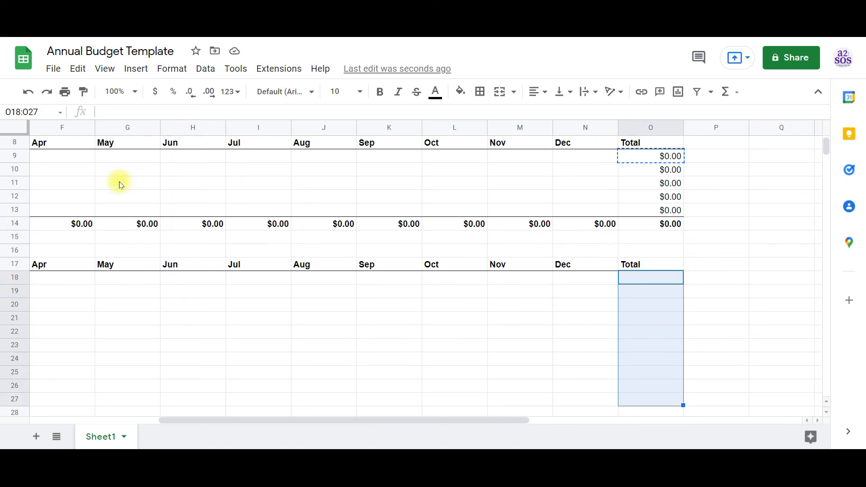
pyautogui.hotkey('shift', 'Down')
pyautogui.hotkey('shift', 'Down')
pyautogui.hotkey('shift', 'Down')
pyautogui.hotkey('shift', 'Down')
pyautogui.hotkey('shift', 'Down')
pyautogui.hotkey('shift', 'Down')
pyautogui.hotkey('shift', 'Down')
pyautogui.hotkey('shift', 'Down')
pyautogui.hotkey('shift', 'Down')
pyautogui.hotkey('shift', 'Down')
pyautogui.hotkey('shift', 'Down')
pyautogui.hotkey('shift', 'Down')
pyautogui.hotkey('shift', 'Down')
pyautogui.hotkey('shift', 'Down')
pyautogui.hotkey('shift', 'Down')
pyautogui.hotkey('shift', 'Down')
pyautogui.hotkey('shift', 'Down')
pyautogui.hotkey('shift', 'Down')
pyautogui.hotkey('shift', 'Down')
pyautogui.hotkey('shift', 'Down')
pyautogui.hotkey('shift', 'Down')
pyautogui.hotkey('shift', 'Down')
pyautogui.hotkey('shift', 'Down')
pyautogui.hotkey('shift', 'Down')
pyautogui.hotkey('shift', 'Down')
pyautogui.hotkey('shift', 'Down')
pyautogui.hotkey('shift', 'Down')
pyautogui.hotkey('shift', 'Down')
pyautogui.hotkey('shift', 'Down')
pyautogui.hotkey('shift', 'Down')
pyautogui.hotkey('shift', 'Down')
pyautogui.hotkey('shift', 'Down')
pyautogui.hotkey('shift', 'Down')
pyautogui.hotkey('shift', 'Down')
pyautogui.hotkey('shift', 'Down')
pyautogui.hotkey('shift', 'Down')
pyautogui.hotkey('shift', 'Down')
pyautogui.hotkey('shift', 'Down')
pyautogui.hotkey('shift', 'Down')
pyautogui.hotkey('shift', 'Down')
pyautogui.hotkey('shift', 'Down')
pyautogui.hotkey('shift', 'Down')
pyautogui.hotkey('shift', 'Down')
pyautogui.hotkey('shift', 'Down')
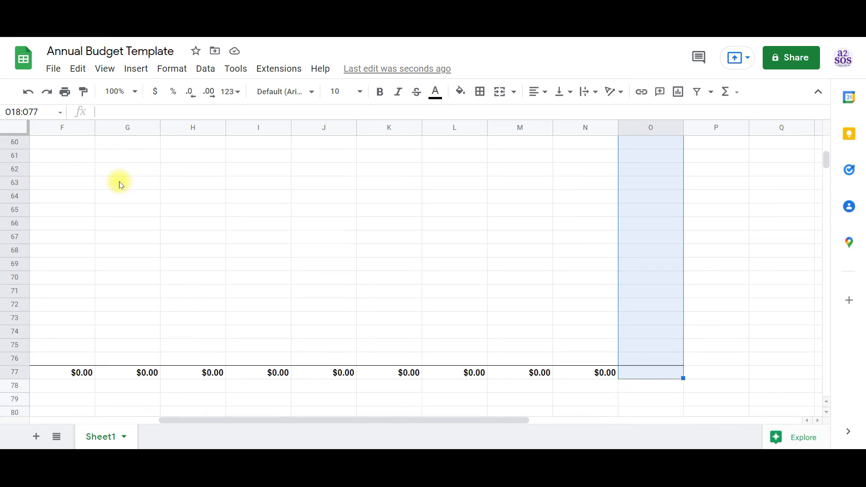
pyautogui.hotkey('shift', 'Up')
pyautogui.hotkey('shift', 'Up')
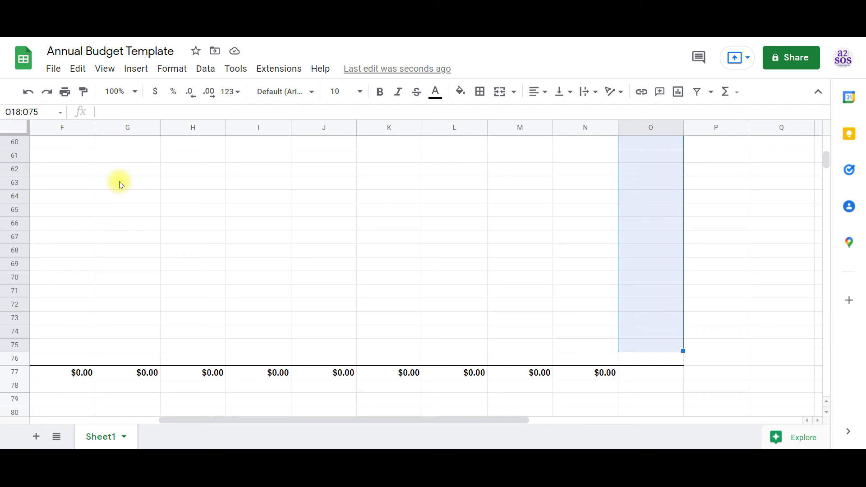
pyautogui.hotkey('ctrl', 'v')
# - Copy the row total formula from O13 into cell O76, the last row of the expenses section
pyautogui.press('Up')
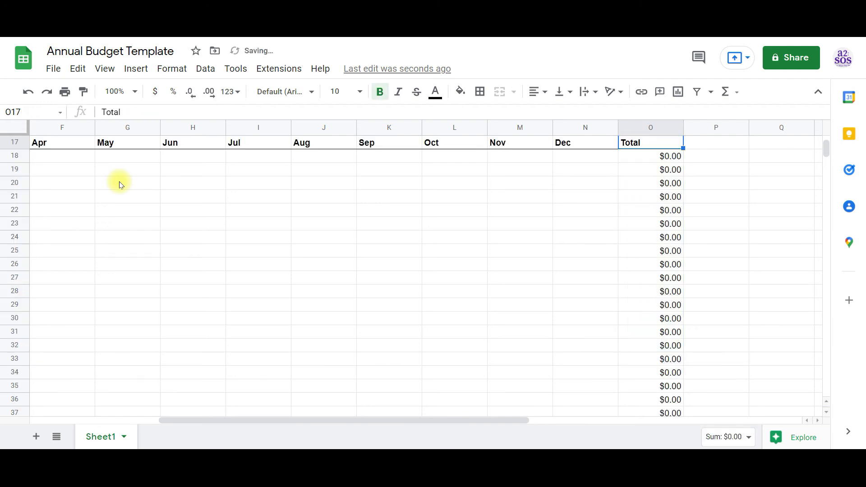
pyautogui.press('Up')
pyautogui.press('Up')
pyautogui.press('Up')
pyautogui.press('Up')
pyautogui.press('Up')
pyautogui.press('Down')
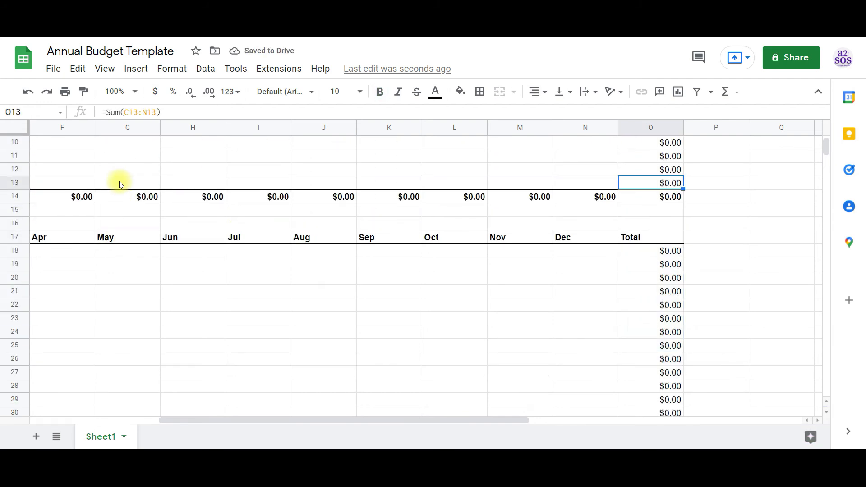
pyautogui.hotkey('ctrl', 'c')
pyautogui.press('Down')
pyautogui.press('Down')
pyautogui.press('Down')
pyautogui.press('Down')
pyautogui.press('Down')
pyautogui.press('Down')
pyautogui.press('Down')
pyautogui.press('Down')
pyautogui.press('Down')
pyautogui.press('Down')
pyautogui.press('Down')
pyautogui.press('Down')
pyautogui.press('Down')
pyautogui.press('Down')
pyautogui.press('Down')
pyautogui.press('Down')
pyautogui.press('Down')
pyautogui.press('Down')
pyautogui.press('Down')
pyautogui.press('Down')
pyautogui.press('Down')
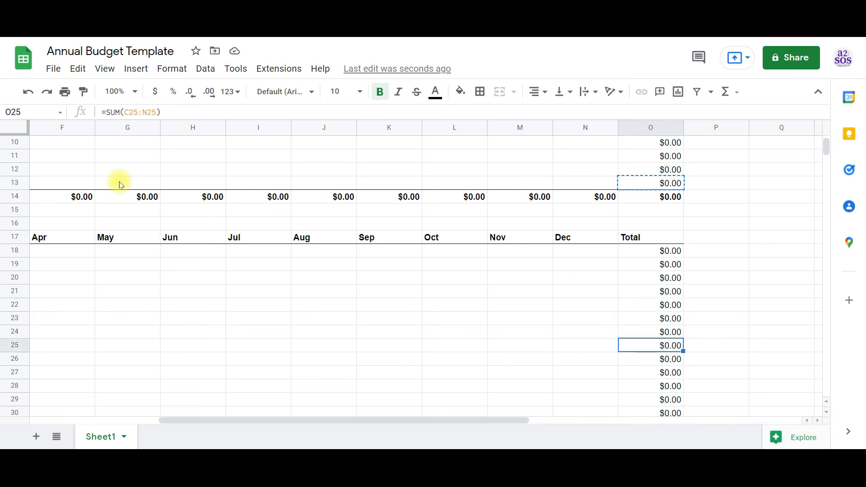
pyautogui.press('Down')
pyautogui.press('Down')
pyautogui.press('Down')
pyautogui.press('Down')
pyautogui.press('Down')
pyautogui.press('Down')
pyautogui.press('Down')
pyautogui.press('Down')
pyautogui.press('Down')
pyautogui.press('Down')
pyautogui.press('Down')
pyautogui.press('Up')
pyautogui.hotkey('ctrl', 'v')
# - Copy the bold total formula from O14 into cell O77 of the expenses Total row
pyautogui.press('Up')
pyautogui.press('Up')
pyautogui.press('Up')
pyautogui.press('Up')
pyautogui.press('Up')
pyautogui.press('Up')
pyautogui.press('Up')
pyautogui.press('Up')
pyautogui.press('Up')
pyautogui.press('Up')
pyautogui.press('Up')
pyautogui.press('Up')
pyautogui.press('Up')
pyautogui.press('Up')
pyautogui.press('Up')
pyautogui.press('Up')
pyautogui.press('Up')
pyautogui.press('Up')
pyautogui.press('Up')
pyautogui.press('Up')
pyautogui.press('Up')
pyautogui.press('Up')
pyautogui.press('Up')
pyautogui.press('Up')
pyautogui.press('Up')
pyautogui.press('Up')
pyautogui.press('Up')
pyautogui.press('Up')
pyautogui.press('Up')
pyautogui.press('Up')
pyautogui.press('Up')
pyautogui.press('Up')
pyautogui.press('Up')
pyautogui.press('Up')
pyautogui.press('Up')
pyautogui.press('Up')
pyautogui.press('Up')
pyautogui.press('Up')
pyautogui.press('Up')
pyautogui.press('Up')
pyautogui.press('Down')
pyautogui.press('Down')
pyautogui.press('Down')
pyautogui.press('Down')
pyautogui.press('Down')
pyautogui.press('Down')
pyautogui.press('Down')
pyautogui.press('Down')
pyautogui.press('Down')
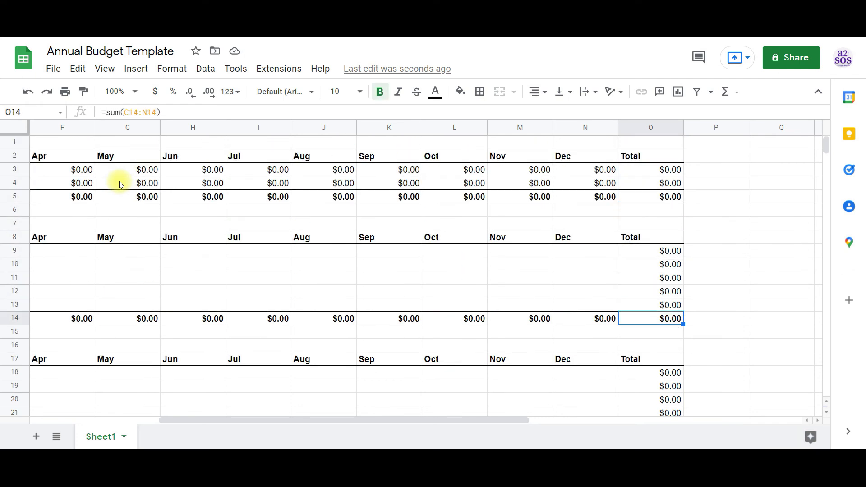
pyautogui.press('Down')
pyautogui.press('Down')
pyautogui.press('Down')
pyautogui.press('Down')
pyautogui.press('Down')
pyautogui.press('Down')
pyautogui.press('Down')
pyautogui.press('Down')
pyautogui.press('Down')
pyautogui.press('Down')
pyautogui.press('Down')
pyautogui.press('Down')
pyautogui.press('Down')
pyautogui.press('Down')
pyautogui.press('Down')
pyautogui.press('Down')
pyautogui.press('Down')
pyautogui.press('Down')
pyautogui.press('Down')
pyautogui.press('Down')
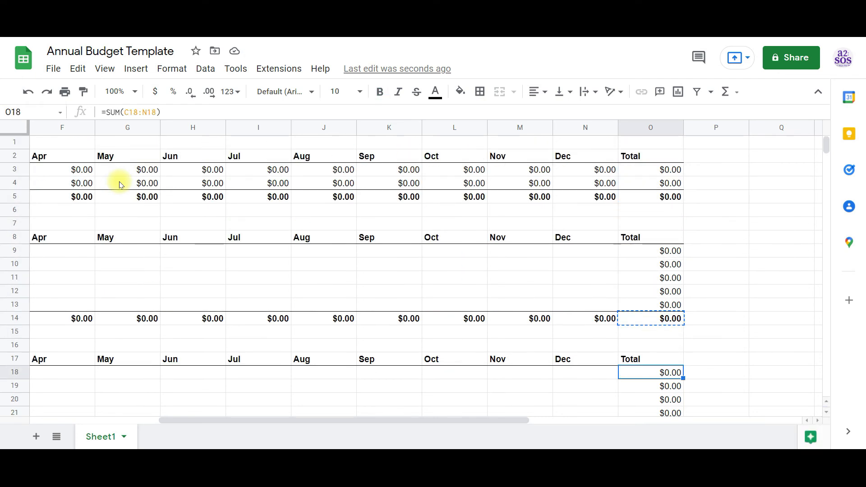
pyautogui.press('Down')
pyautogui.press('Down')
pyautogui.press('Down')
pyautogui.press('Down')
pyautogui.press('Down')
pyautogui.press('Down')
pyautogui.press('Down')
pyautogui.press('Down')
pyautogui.press('Down')
pyautogui.press('Down')
pyautogui.press('Down')
pyautogui.press('Down')
pyautogui.press('Down')
pyautogui.press('Down')
pyautogui.press('Down')
pyautogui.press('Down')
pyautogui.press('Down')
pyautogui.press('Down')
pyautogui.press('Down')
pyautogui.press('Down')
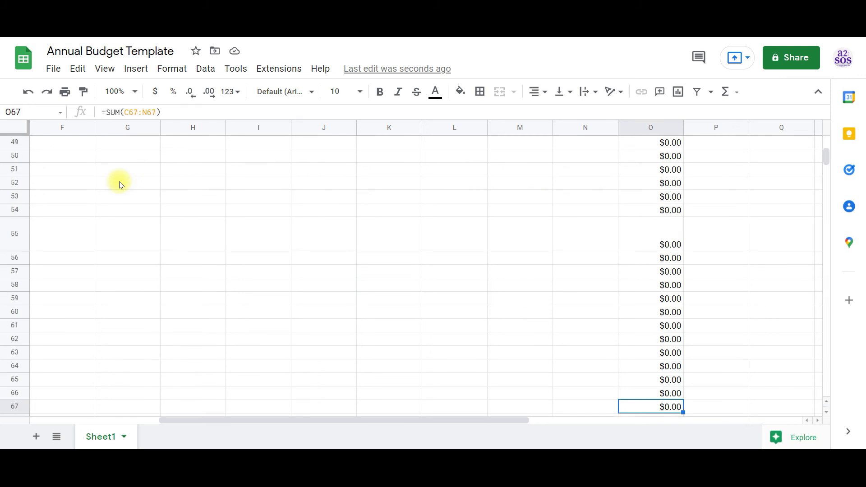
pyautogui.press('Down')
pyautogui.press('Down')
pyautogui.press('Down')
pyautogui.press('Down')
pyautogui.press('Down')
pyautogui.press('Down')
pyautogui.press('Down')
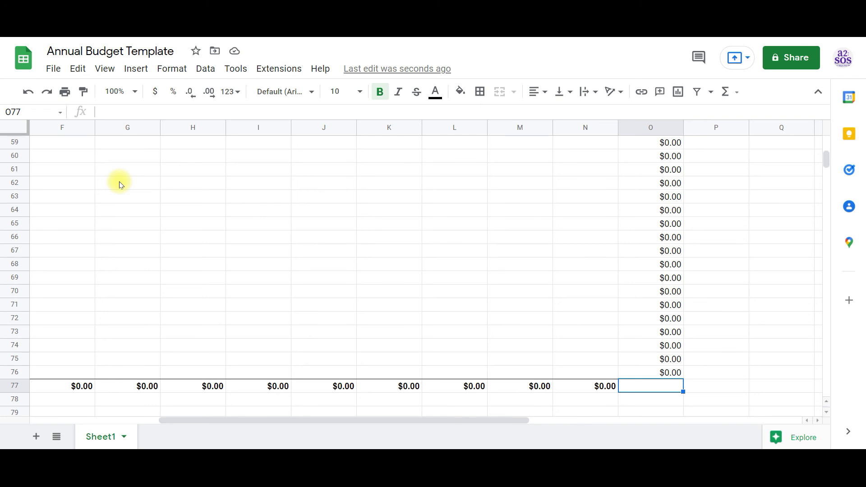
pyautogui.hotkey('ctrl', 'v')
# - Review the expenses Total row across the months and the expense categories up to the start of the sheet
pyautogui.press('Left')
pyautogui.press('Left')
pyautogui.press('Left')
pyautogui.press('Left')
pyautogui.press('Left')
pyautogui.press('Left')
pyautogui.press('Left')
pyautogui.press('Left')
pyautogui.press('Left')
pyautogui.press('Left')
pyautogui.press('Left')
pyautogui.press('Left')
pyautogui.press('Left')
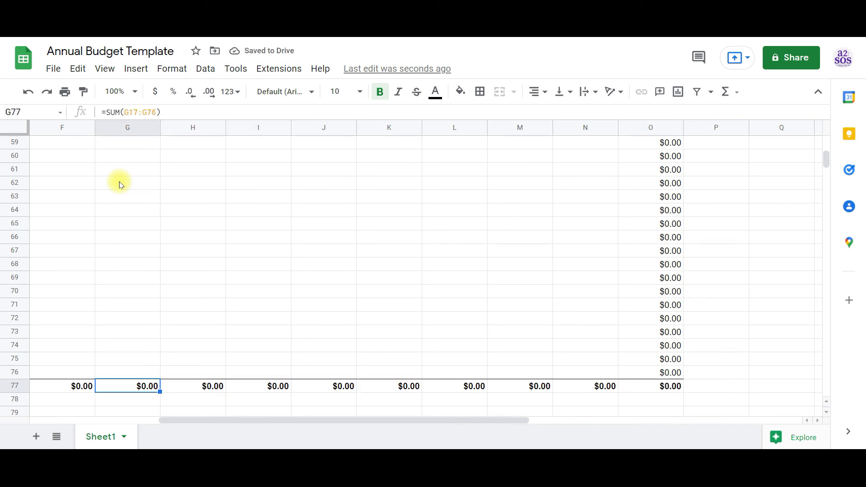
pyautogui.press('Left')
pyautogui.press('Up')
pyautogui.press('Up')
pyautogui.press('Up')
pyautogui.press('Up')
pyautogui.press('Up')
pyautogui.press('Up')
pyautogui.press('Up')
pyautogui.press('Up')
pyautogui.press('Up')
pyautogui.press('Up')
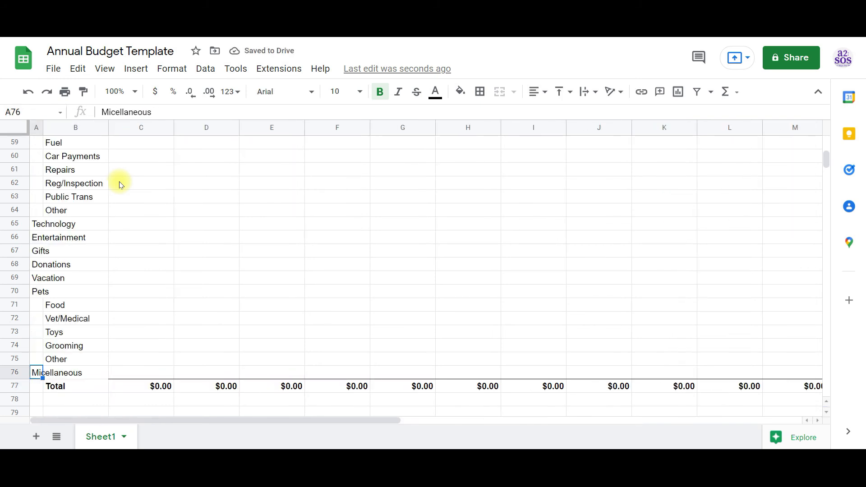
pyautogui.press('Up')
pyautogui.press('Up')
pyautogui.press('Up')
pyautogui.press('Up')
pyautogui.press('Up')
pyautogui.press('Up')
pyautogui.press('Up')
pyautogui.press('Up')
pyautogui.press('Up')
pyautogui.press('Up')
pyautogui.press('Up')
pyautogui.press('Up')
pyautogui.press('Up')
pyautogui.press('Up')
pyautogui.press('Up')
pyautogui.press('Up')
pyautogui.press('Up')
pyautogui.press('Up')
pyautogui.press('Up')
pyautogui.press('Up')
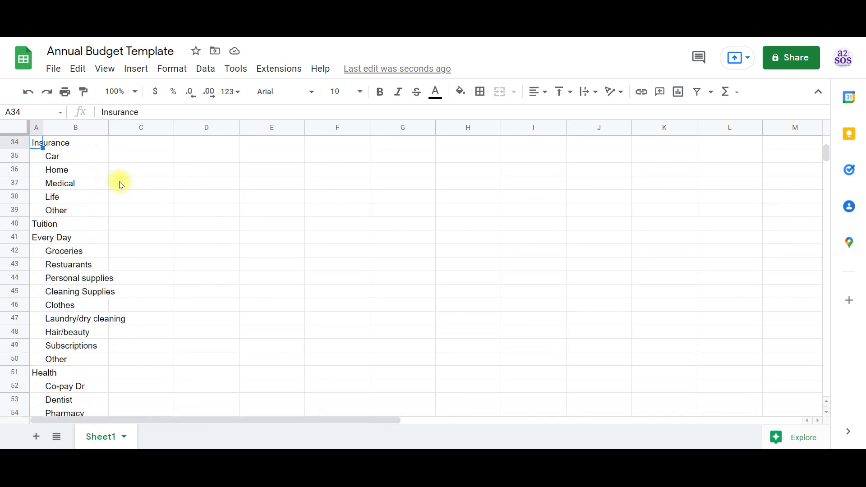
pyautogui.press('Up')
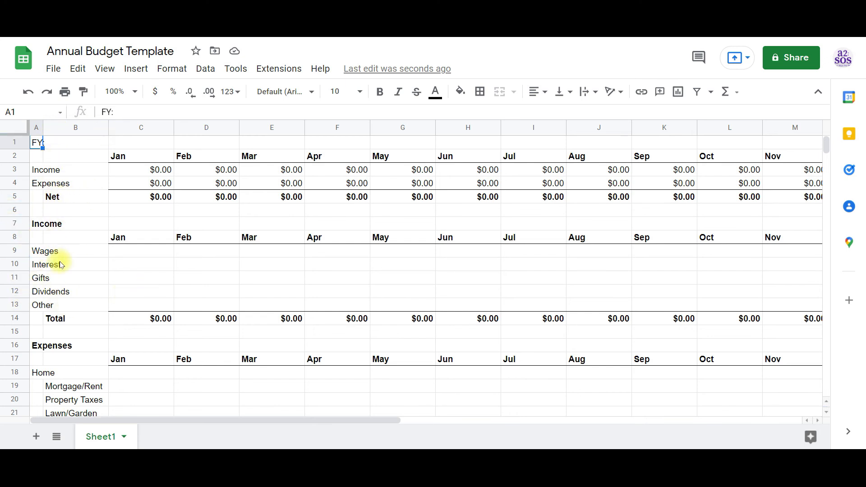
# - Look across the month columns from the FY label in A1 to the Total column and back
pyautogui.press('Tab')
pyautogui.press('Tab')
pyautogui.press('Tab')
pyautogui.press('Tab')
pyautogui.press('Tab')
pyautogui.press('Tab')
pyautogui.press('Tab')
pyautogui.press('Tab')
pyautogui.press('Tab')
pyautogui.press('Tab')
pyautogui.press('Tab')
pyautogui.press('Tab')
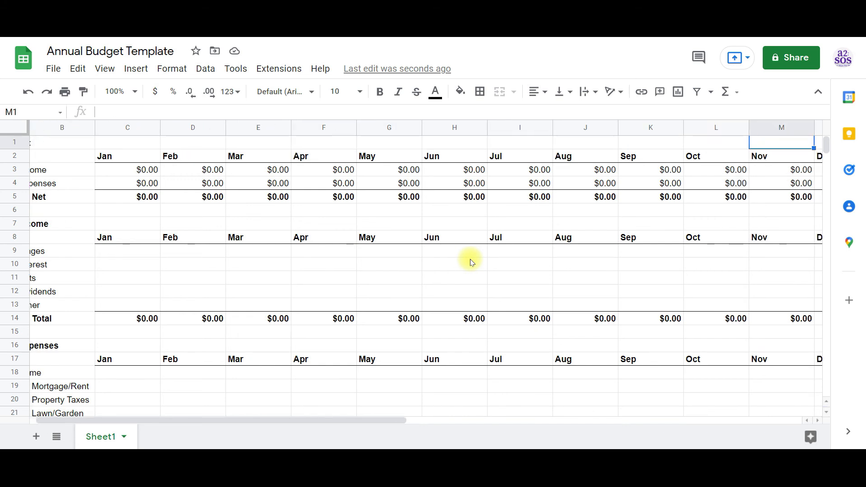
pyautogui.press('Right')
pyautogui.press('Right')
pyautogui.press('Right')
pyautogui.press('Right')
pyautogui.press('Left')
pyautogui.press('Left')
pyautogui.press('Left')
pyautogui.press('Left')
pyautogui.press('Left')
pyautogui.press('Left')
pyautogui.press('Left')
pyautogui.press('Left')
pyautogui.press('Left')
pyautogui.press('Left')
pyautogui.press('Left')
pyautogui.press('Left')
pyautogui.press('Left')
pyautogui.press('Left')
pyautogui.press('Left')
pyautogui.press('Left')
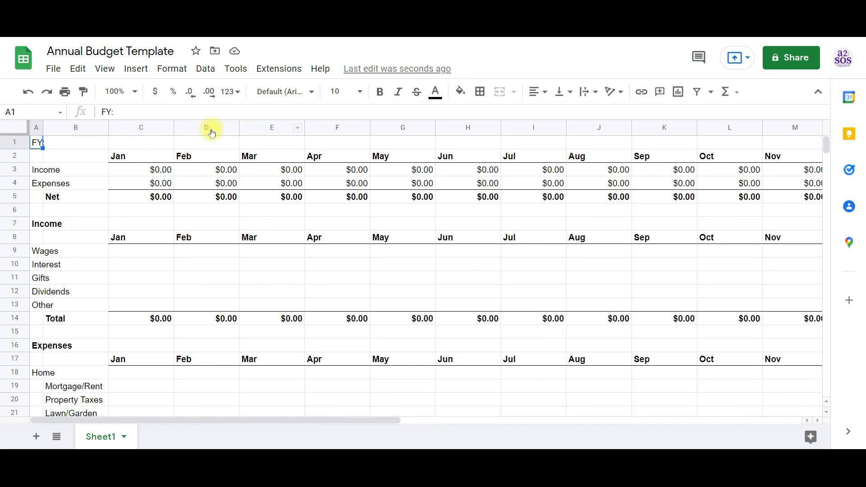
# - Freeze the two label columns, A and B, using a menu search for "fre"
pyautogui.moveTo(34, 128); pyautogui.dragTo(73, 129)
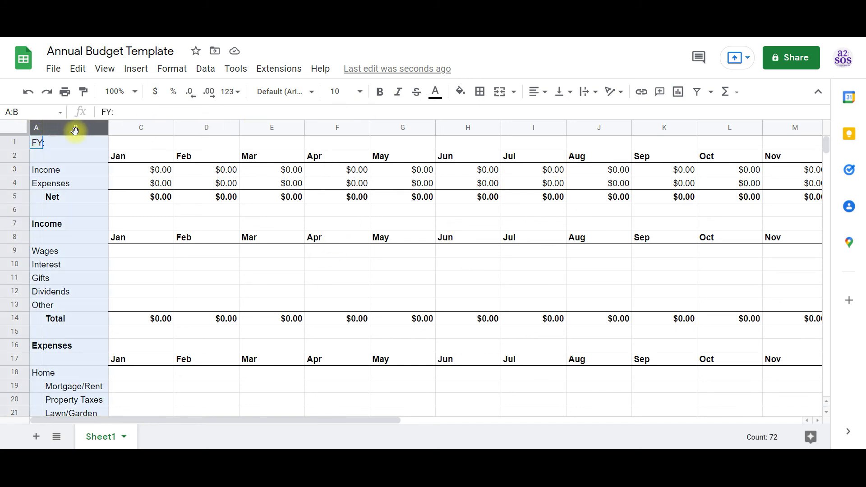
pyautogui.click(325, 74)
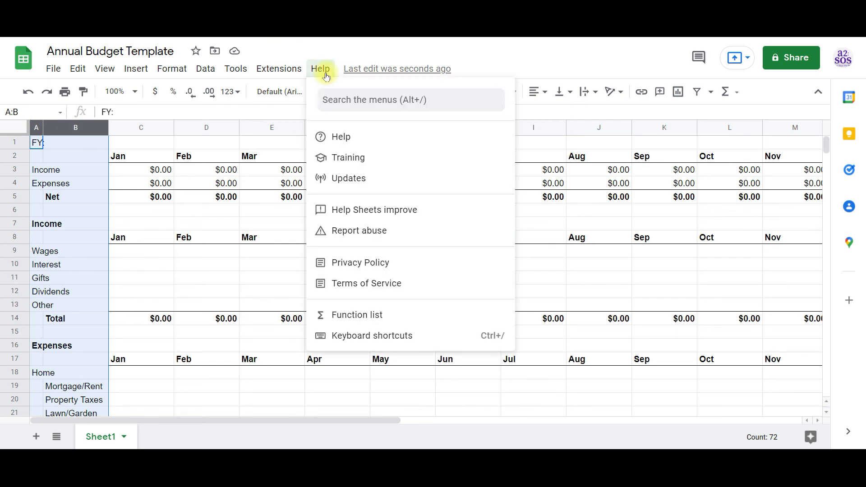
pyautogui.click(344, 93)
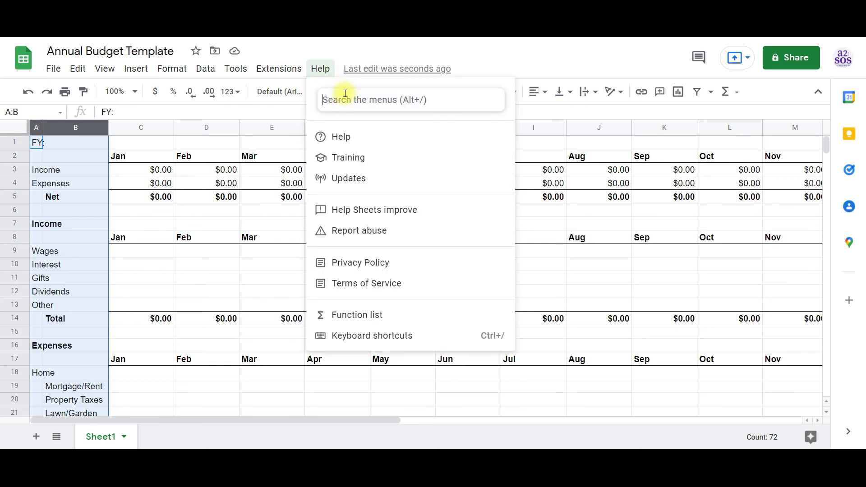
pyautogui.write('fre')
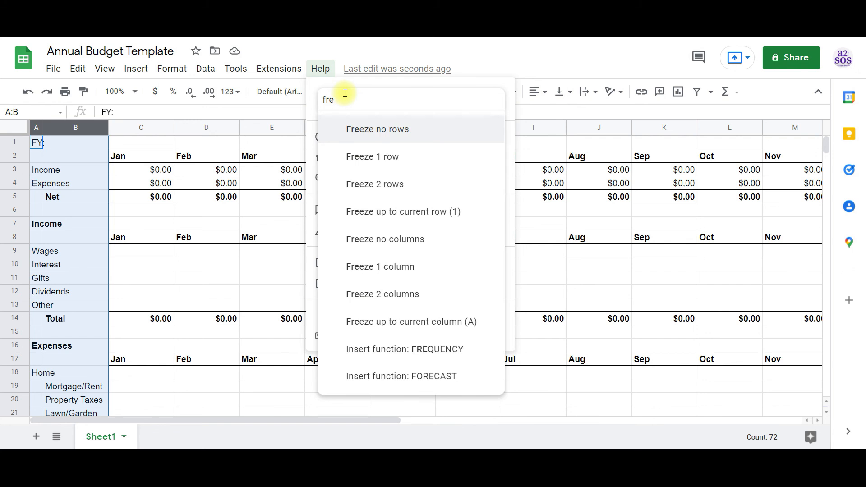
pyautogui.click(396, 295)
# - Check the frozen label columns by moving across row 4 past the Total column and back to January
pyautogui.click(135, 180)
pyautogui.press('Right')
pyautogui.press('Right')
pyautogui.press('Right')
pyautogui.press('Right')
pyautogui.press('Right')
pyautogui.press('Right')
pyautogui.press('Right')
pyautogui.press('Right')
pyautogui.press('Right')
pyautogui.press('Right')
pyautogui.press('Right')
pyautogui.press('Right')
pyautogui.press('Right')
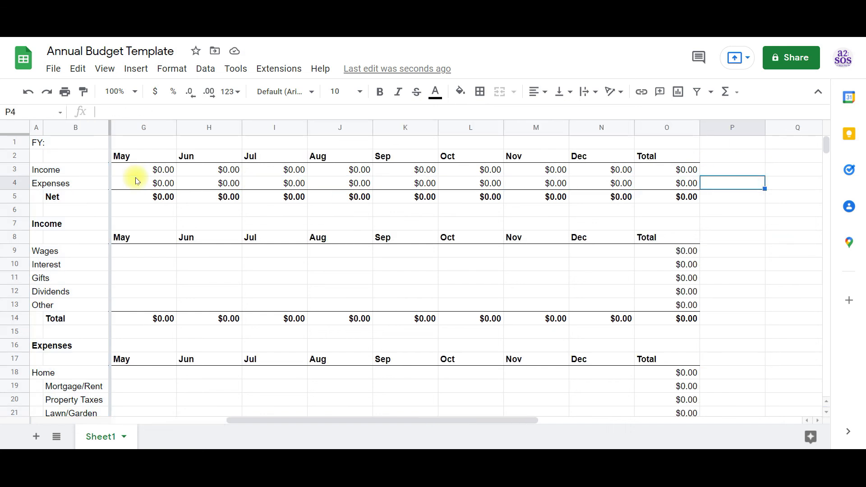
pyautogui.press('Left')
pyautogui.press('Left')
pyautogui.press('Left')
pyautogui.press('Left')
pyautogui.press('Left')
pyautogui.press('Left')
pyautogui.press('Left')
pyautogui.press('Left')
pyautogui.press('Left')
pyautogui.press('Left')
pyautogui.press('Left')
pyautogui.press('Left')
pyautogui.press('Left')
# - Look down the January column through the expenses section alongside the frozen category labels
pyautogui.press('Down')
pyautogui.press('Down')
pyautogui.press('Down')
pyautogui.press('Down')
pyautogui.press('Down')
pyautogui.press('Down')
pyautogui.press('Down')
pyautogui.press('Down')
pyautogui.press('Down')
pyautogui.press('Down')
pyautogui.press('Down')
pyautogui.press('Down')
pyautogui.press('Down')
pyautogui.press('Down')
pyautogui.press('Down')
pyautogui.press('Down')
pyautogui.press('Down')
pyautogui.press('Down')
pyautogui.press('Down')
pyautogui.press('Down')
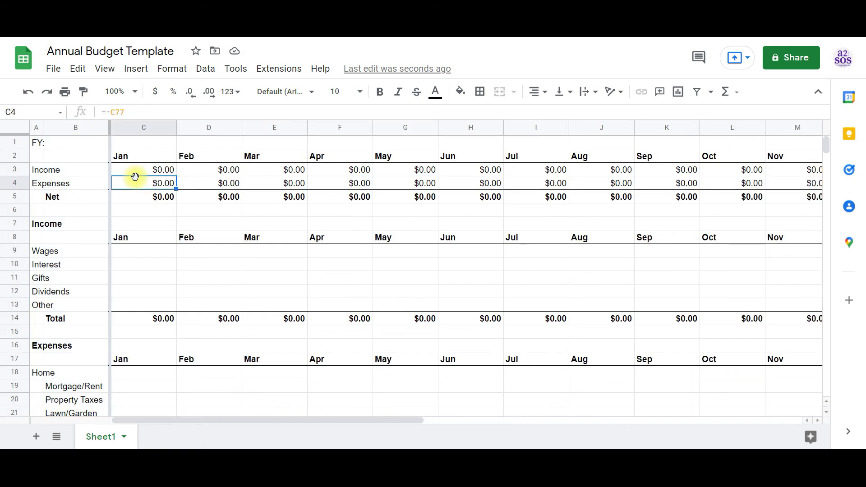
pyautogui.press('Down')
pyautogui.press('Down')
pyautogui.press('Down')
pyautogui.press('Down')
pyautogui.press('Down')
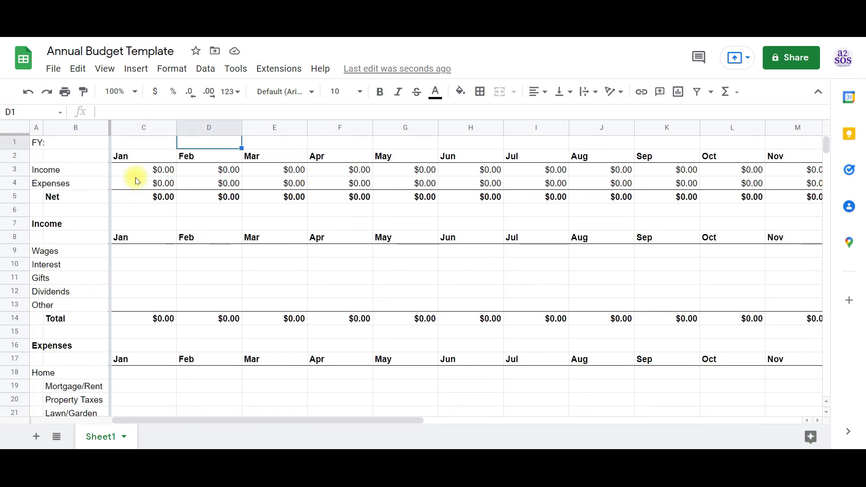
# - Enter 10000 as the January wages in cell C9 of the income section
pyautogui.press('Down')
pyautogui.press('Down')
pyautogui.press('Down')
pyautogui.press('Down')
pyautogui.press('Down')
pyautogui.press('Down')
pyautogui.press('Down')
pyautogui.press('Down')
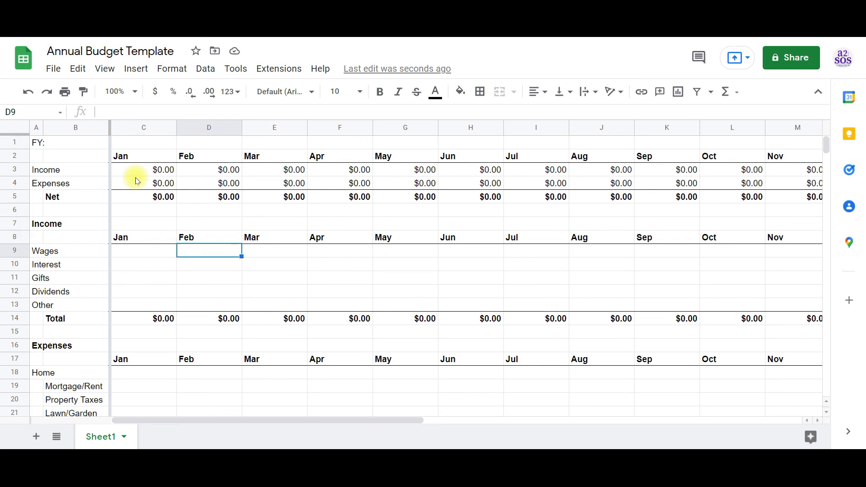
pyautogui.press('Left')
pyautogui.write('10000')
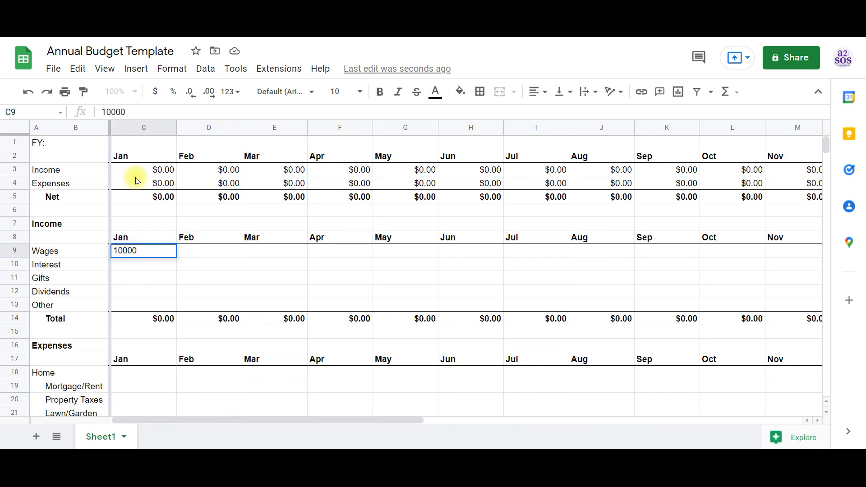
pyautogui.press('Return')
pyautogui.press('Up')
pyautogui.press('Up')
pyautogui.press('Up')
pyautogui.press('Up')
pyautogui.press('Up')
pyautogui.press('Up')
pyautogui.press('Up')
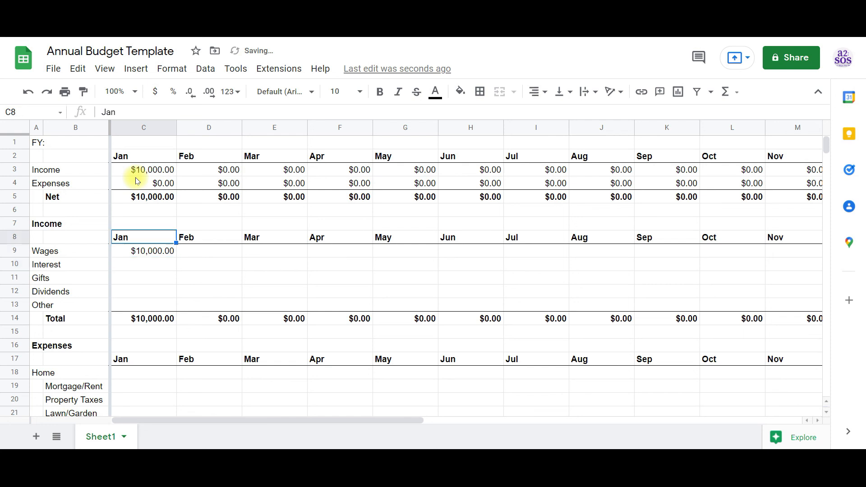
# - Enter 2800 as the January Mortgage/Rent amount in cell C19 of the expenses section
pyautogui.press('Down')
pyautogui.press('Down')
pyautogui.press('Down')
pyautogui.press('Down')
pyautogui.press('Down')
pyautogui.press('Down')
pyautogui.press('Down')
pyautogui.press('Down')
pyautogui.press('Down')
pyautogui.press('Down')
pyautogui.press('Down')
pyautogui.press('Down')
pyautogui.press('Down')
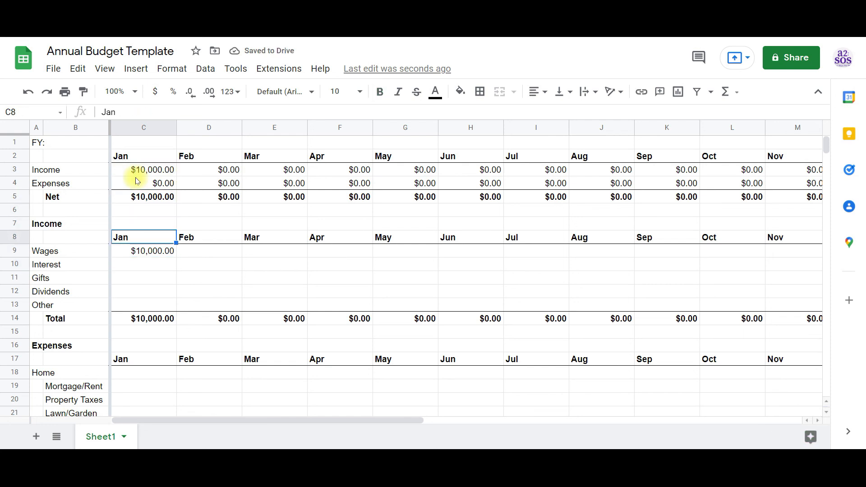
pyautogui.press('Down')
pyautogui.press('Down')
pyautogui.press('Down')
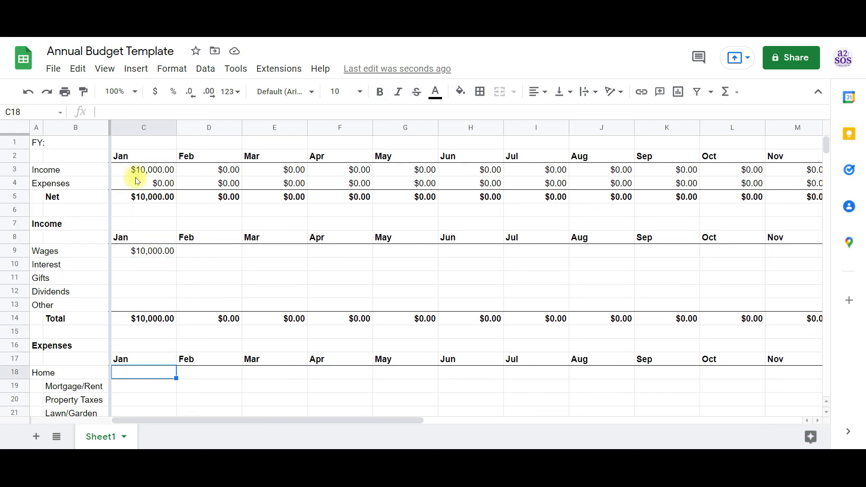
pyautogui.write('2')
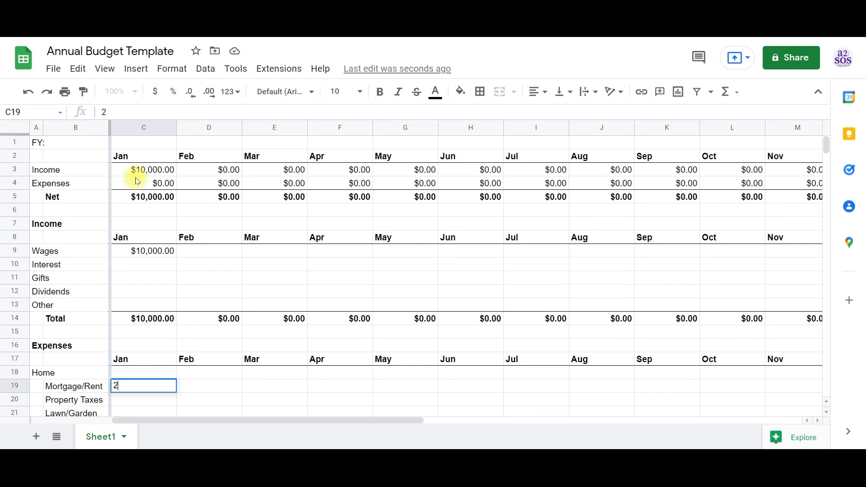
pyautogui.write('800')
pyautogui.press('Return')
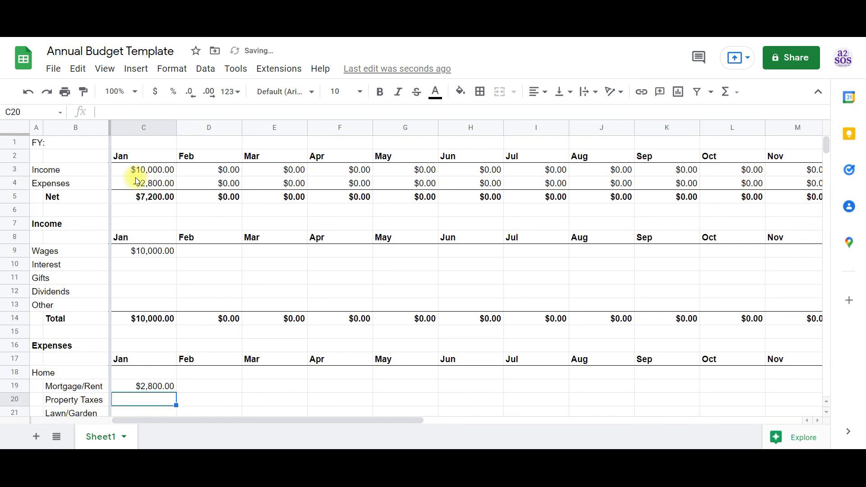
# - Check the January net formula in C5, and clear the sample wages in C9 and the sample Mortgage/Rent amount in C19
pyautogui.click(153, 201)
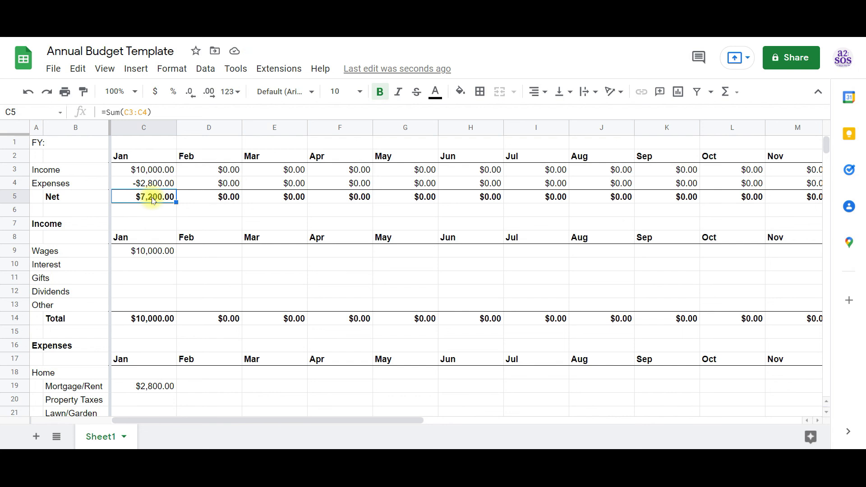
pyautogui.press('Down')
pyautogui.press('Down')
pyautogui.press('Down')
pyautogui.press('Down')
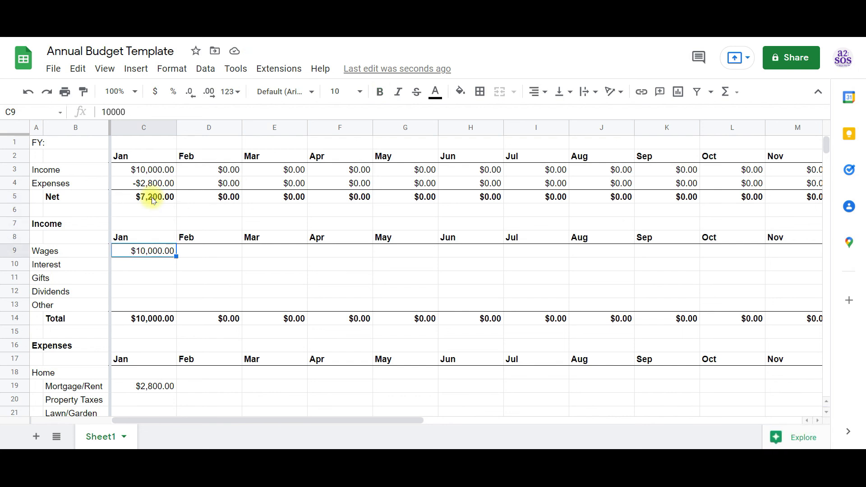
pyautogui.press('Delete')
pyautogui.press('Down')
pyautogui.press('Down')
pyautogui.press('Down')
pyautogui.press('Down')
pyautogui.press('Down')
pyautogui.press('Down')
pyautogui.press('Down')
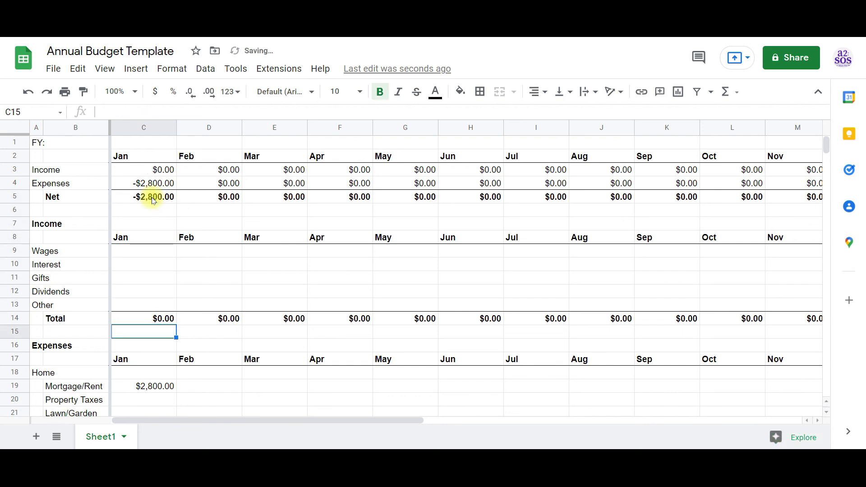
pyautogui.press('Delete')
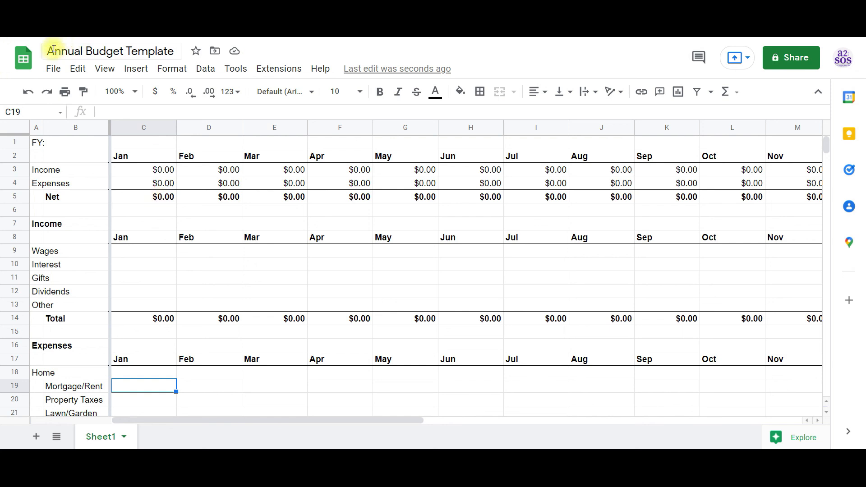
# - Open the file commands for the Annual Budget Template spreadsheet
pyautogui.click(52, 70)
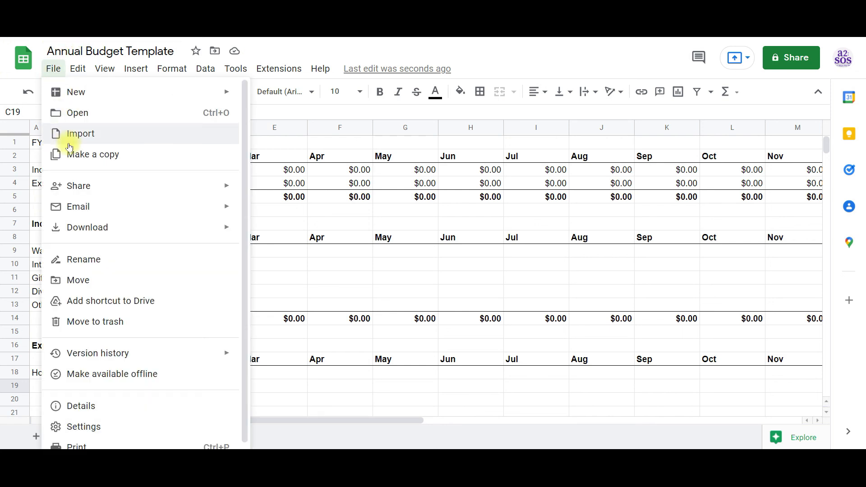